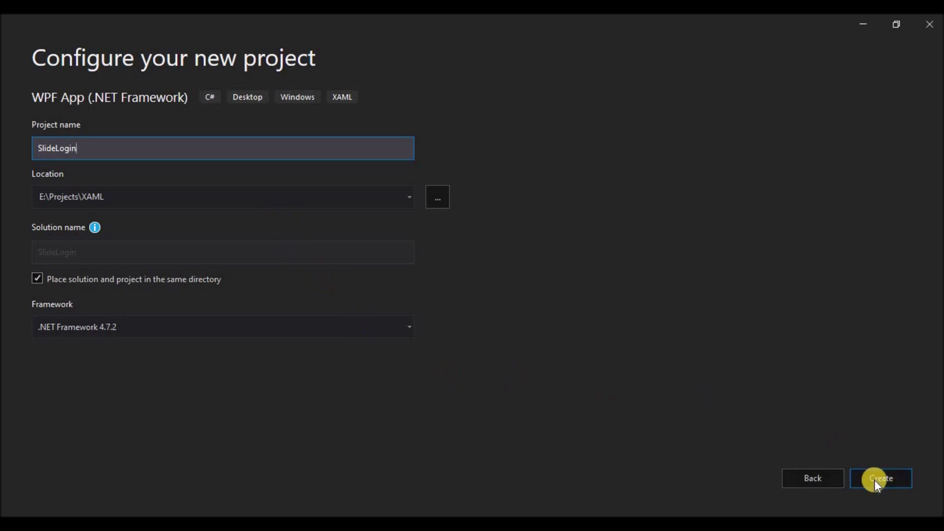
# Create the SlideLogin WPF project and set its main window's width to 400 and height to 500
pyautogui.click(876, 479)
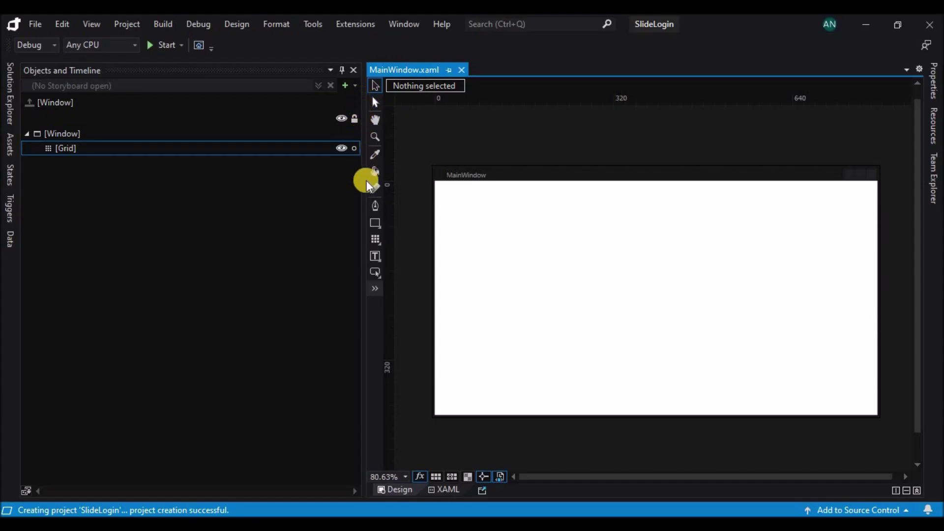
pyautogui.click(600, 170)
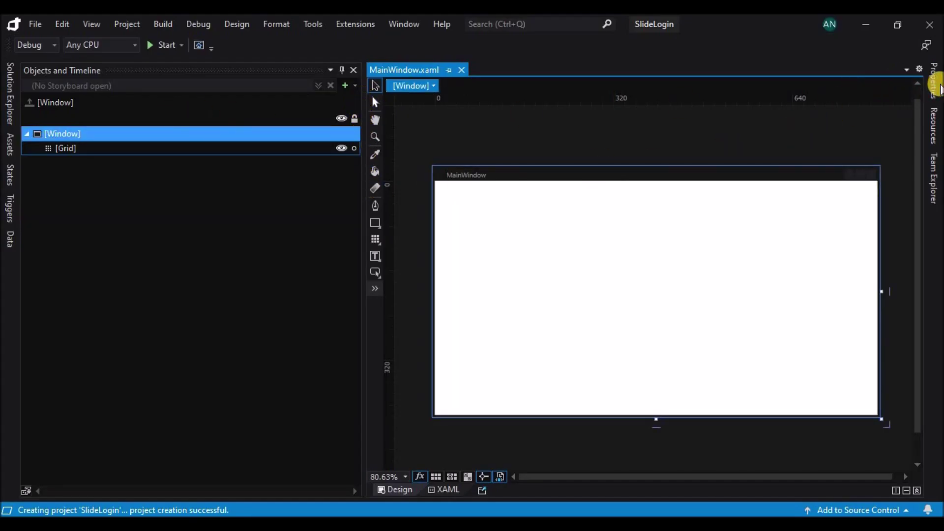
pyautogui.click(937, 86)
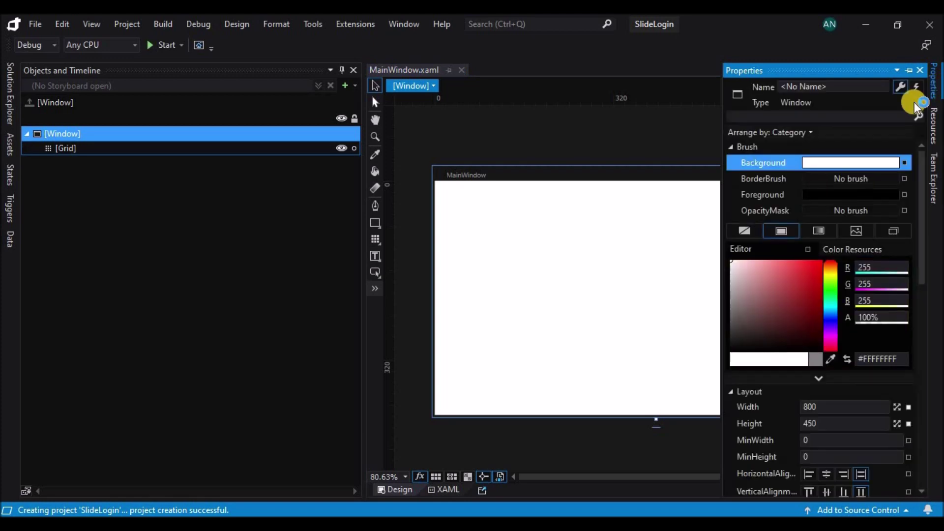
pyautogui.scroll(-1, 923, 192)
pyautogui.click(825, 400)
pyautogui.write('400')
pyautogui.click(825, 416)
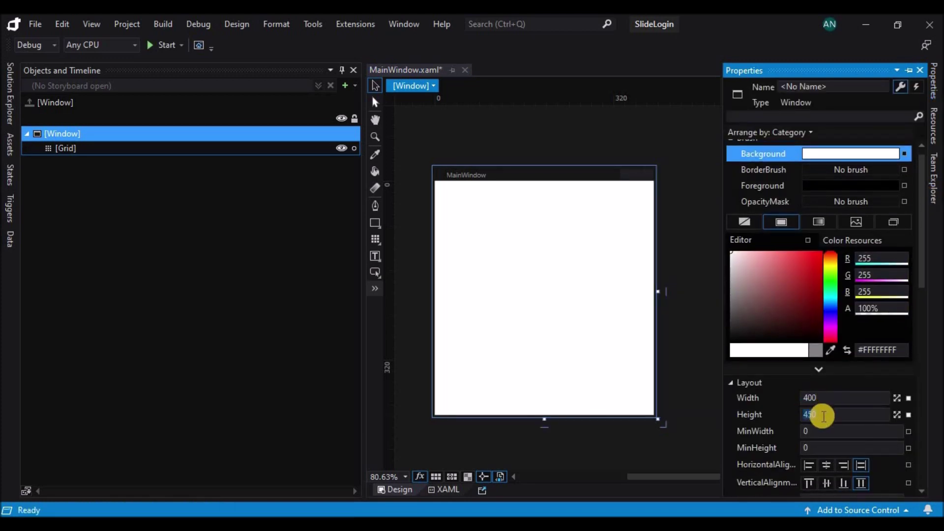
pyautogui.write('500')
pyautogui.click(824, 397)
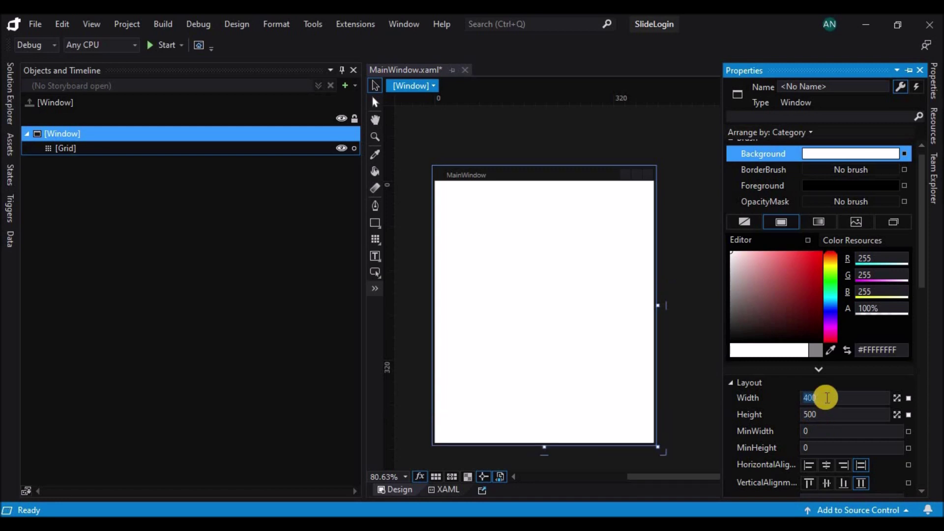
# Enable AllowsTransparency with WindowStyle None for the window, and adjust its ResizeMode and other common settings
pyautogui.scroll(-3, 924, 304)
pyautogui.scroll(-8, 924, 305)
pyautogui.click(806, 342)
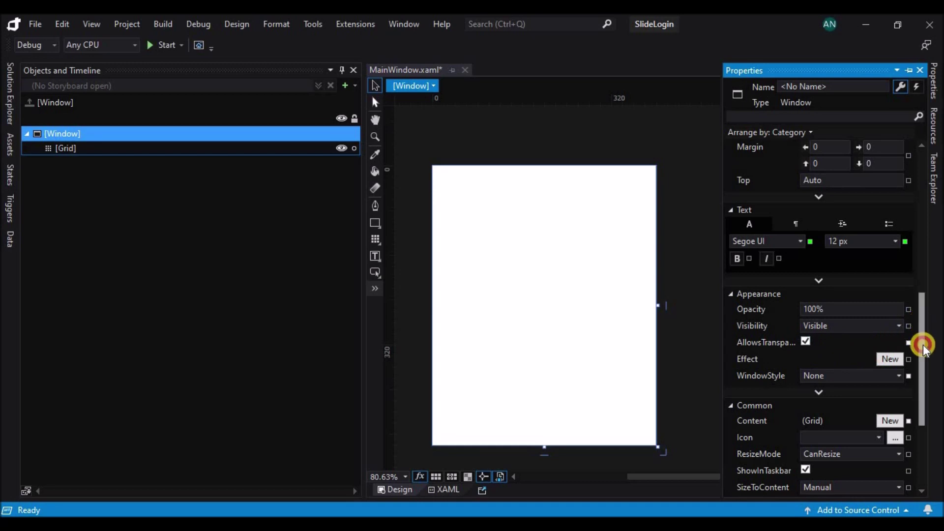
pyautogui.scroll(-6, 921, 344)
pyautogui.click(896, 328)
pyautogui.click(878, 343)
pyautogui.click(858, 410)
pyautogui.click(843, 435)
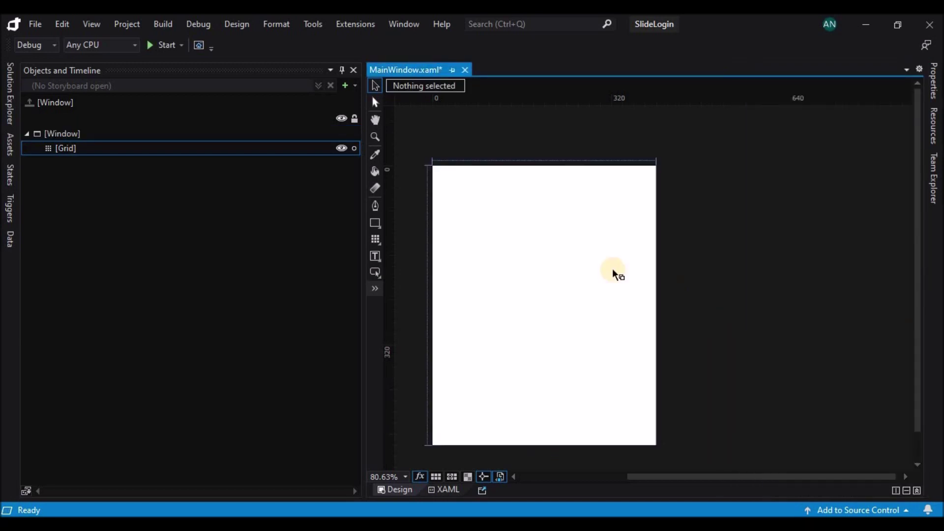
# Set the Window element's background to No brush
pyautogui.click(613, 272)
pyautogui.click(936, 92)
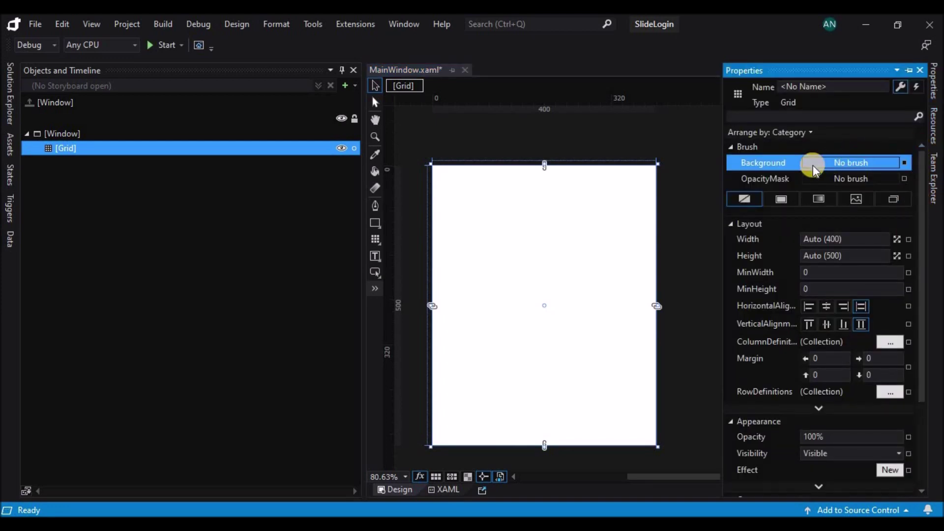
pyautogui.click(163, 133)
pyautogui.click(934, 81)
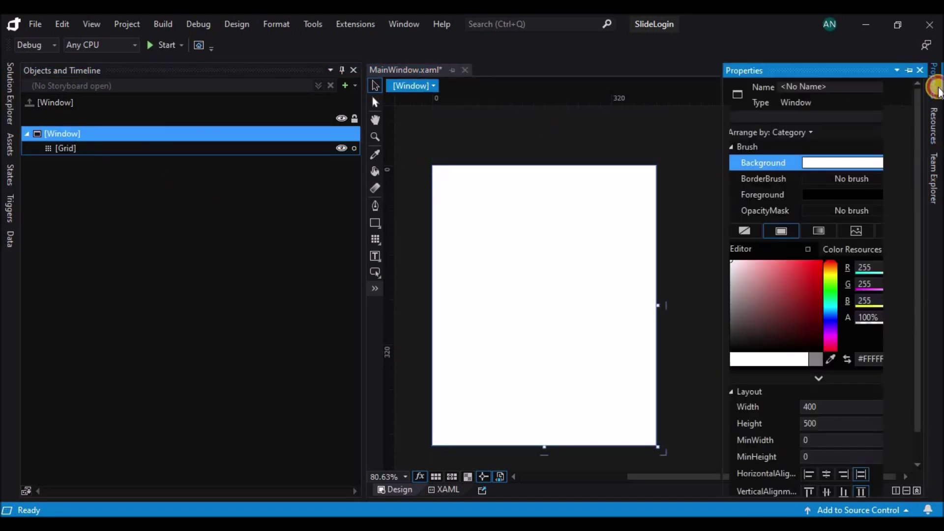
pyautogui.click(744, 231)
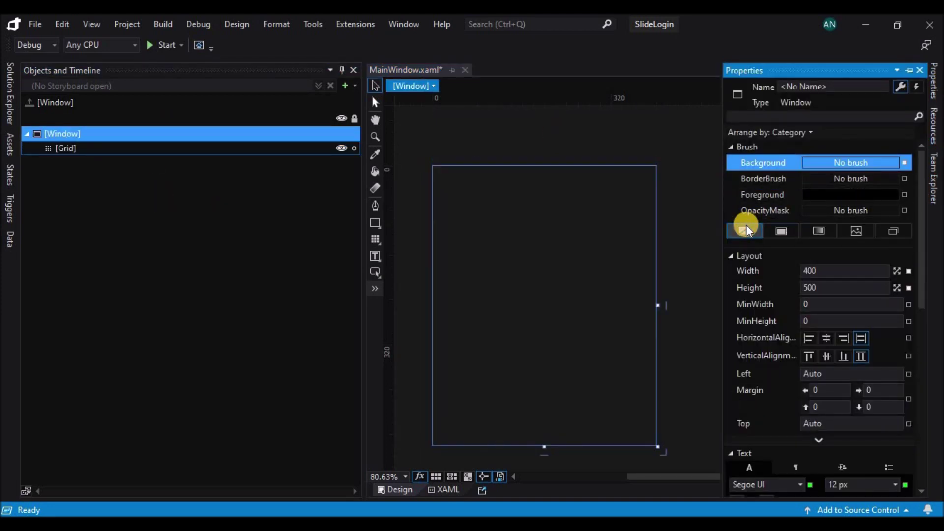
pyautogui.click(707, 177)
# Draw a rectangle about 367 wide and 392 high in the grid, centred horizontally and about 19 below the upper edge
pyautogui.moveTo(365, 261); pyautogui.dragTo(199, 291)
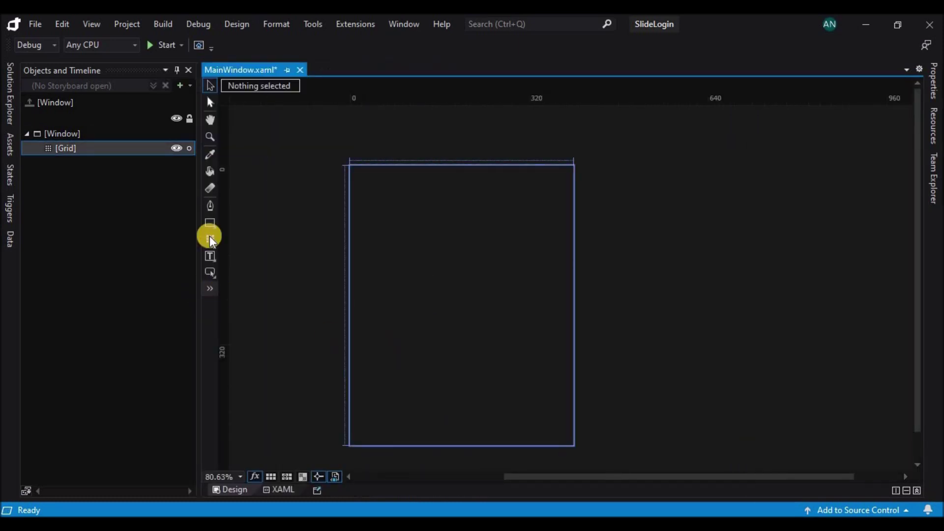
pyautogui.rightClick(212, 223)
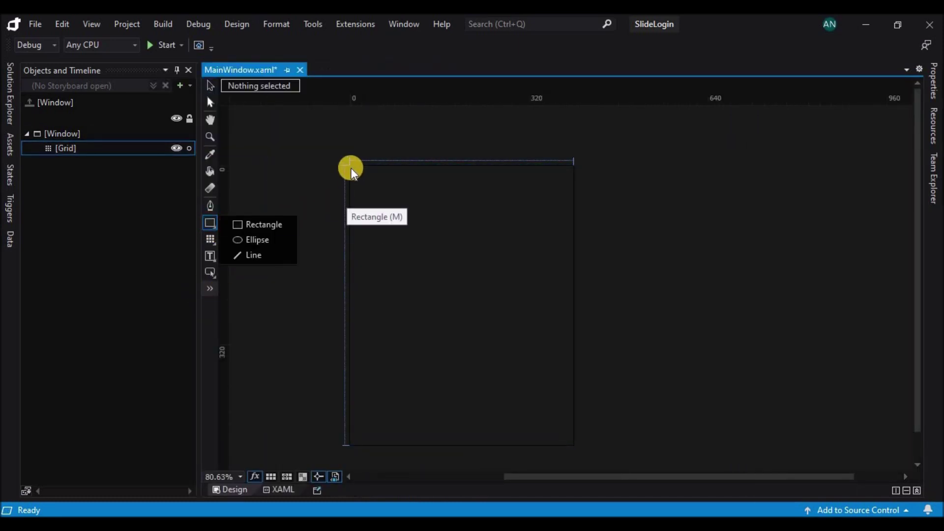
pyautogui.click(266, 225)
pyautogui.moveTo(350, 166)
pyautogui.mouseDown()
pyautogui.moveTo(534, 351)
pyautogui.moveTo(572, 400)
pyautogui.moveTo(571, 418)
pyautogui.moveTo(574, 400)
pyautogui.mouseUp()
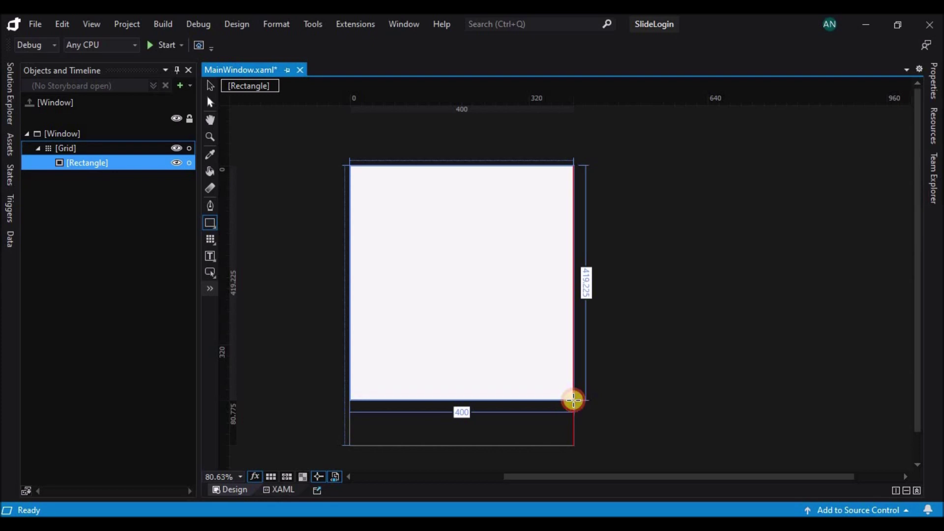
pyautogui.moveTo(573, 400)
pyautogui.mouseDown()
pyautogui.moveTo(551, 371)
pyautogui.moveTo(555, 384)
pyautogui.mouseUp()
pyautogui.press('v')
pyautogui.moveTo(464, 308); pyautogui.dragTo(468, 316)
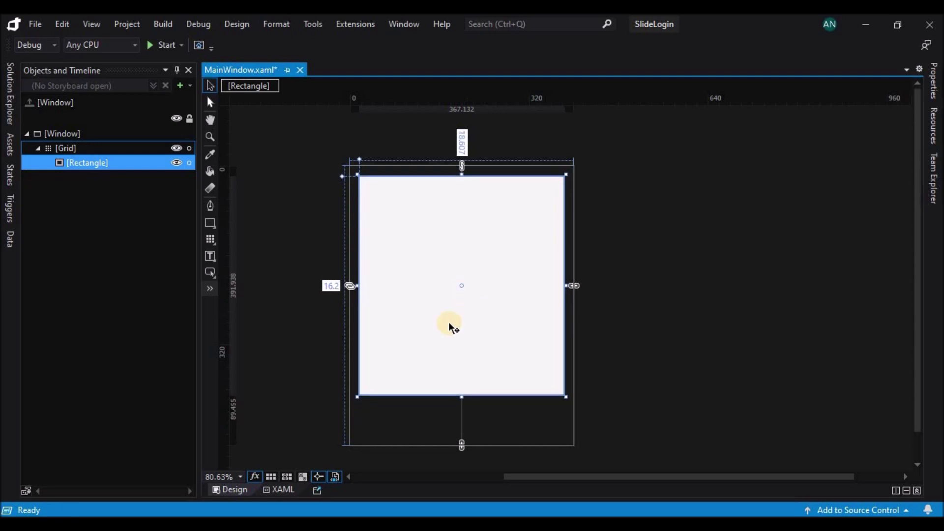
pyautogui.click(658, 350)
# Fill the large rectangle with solid black
pyautogui.click(526, 333)
pyautogui.press('Escape')
pyautogui.click(78, 134)
pyautogui.click(934, 82)
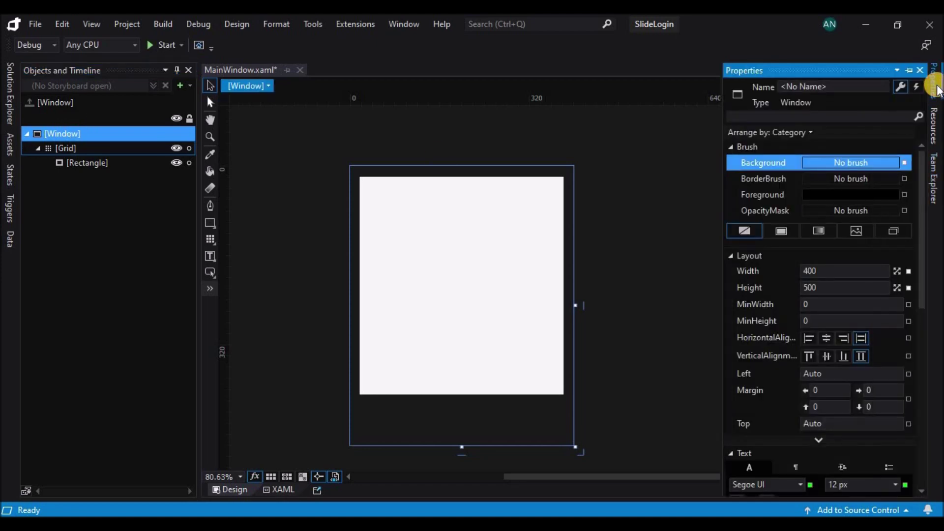
pyautogui.click(775, 193)
pyautogui.click(774, 158)
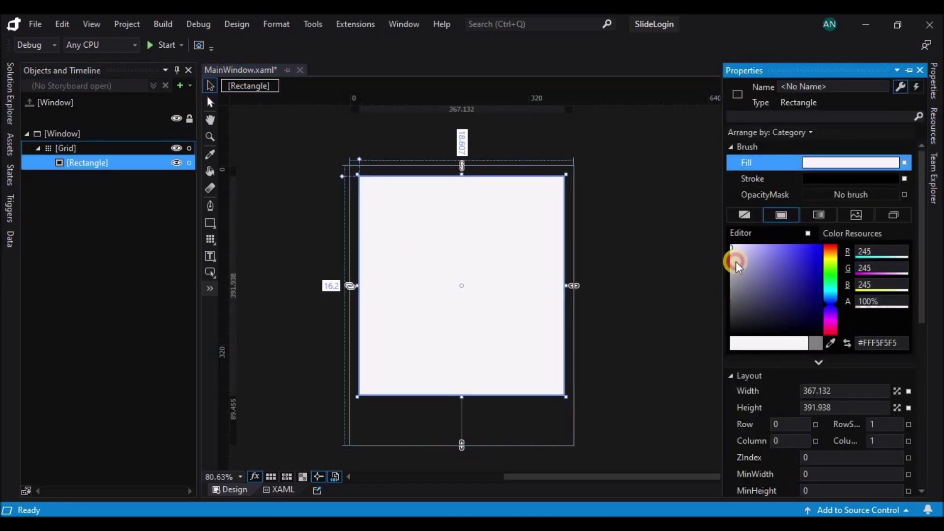
pyautogui.moveTo(736, 261); pyautogui.dragTo(723, 348)
pyautogui.click(615, 279)
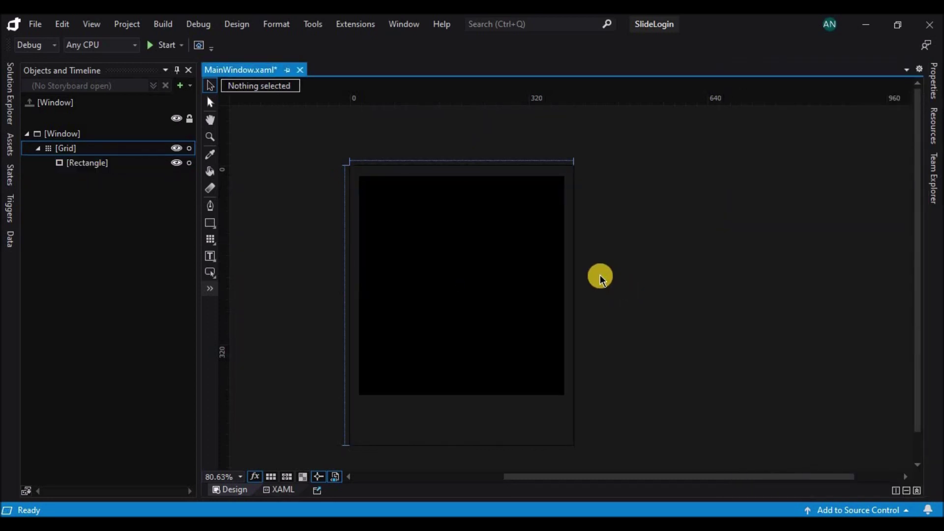
# Set the large rectangle's fill to the dark grey #FF171717 and remove its stroke
pyautogui.click(538, 238)
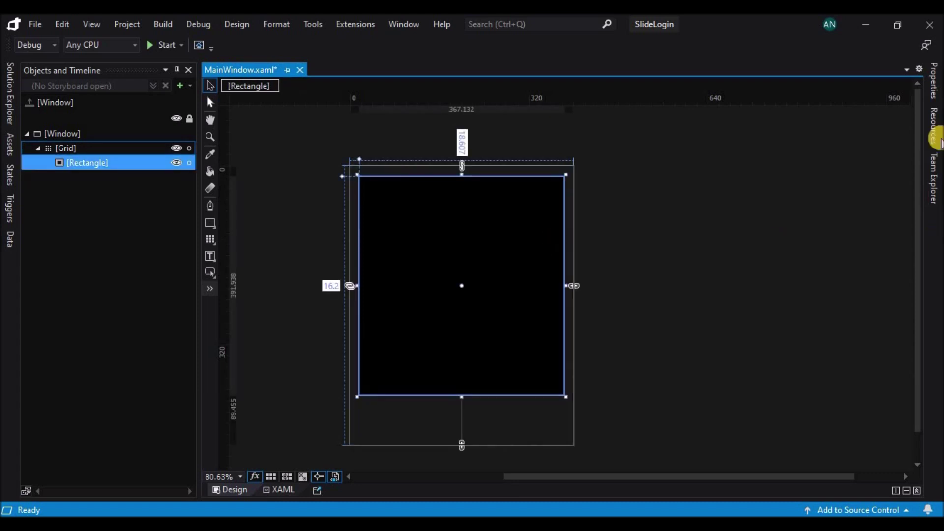
pyautogui.click(934, 80)
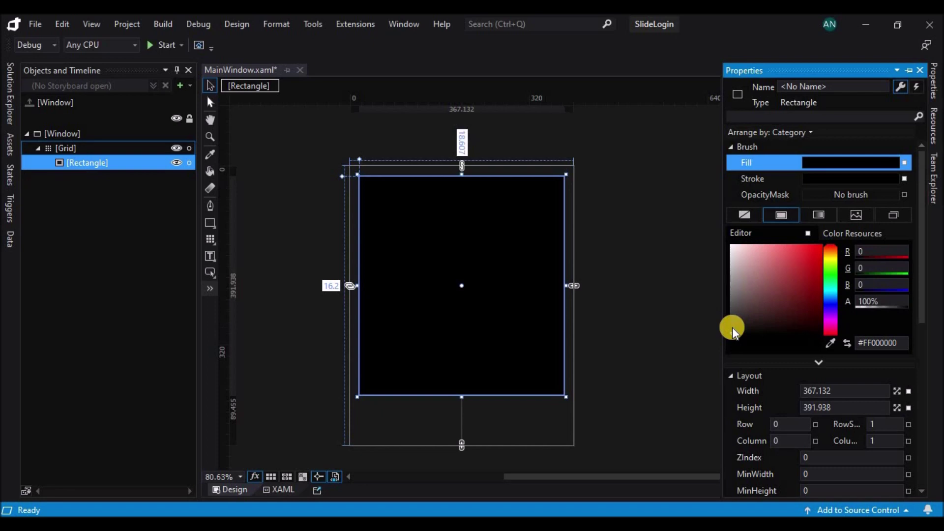
pyautogui.moveTo(733, 326); pyautogui.dragTo(727, 327)
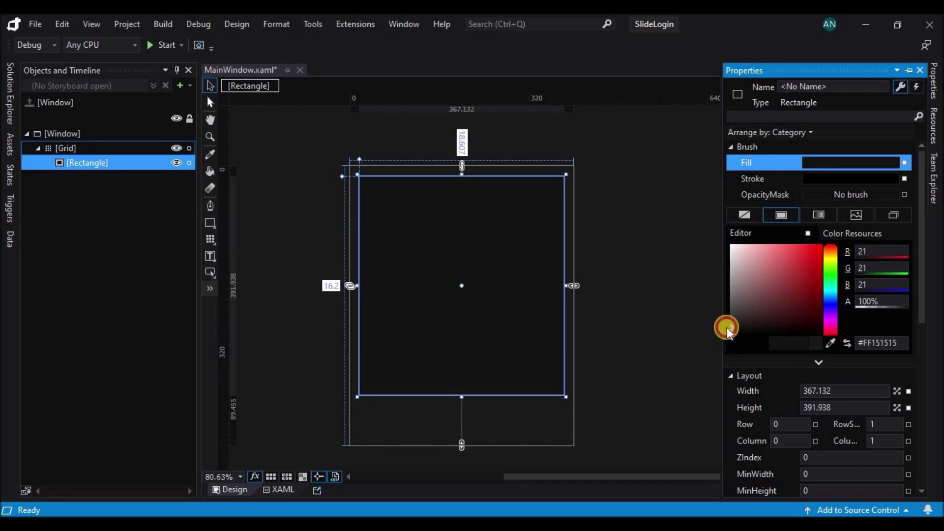
pyautogui.click(933, 81)
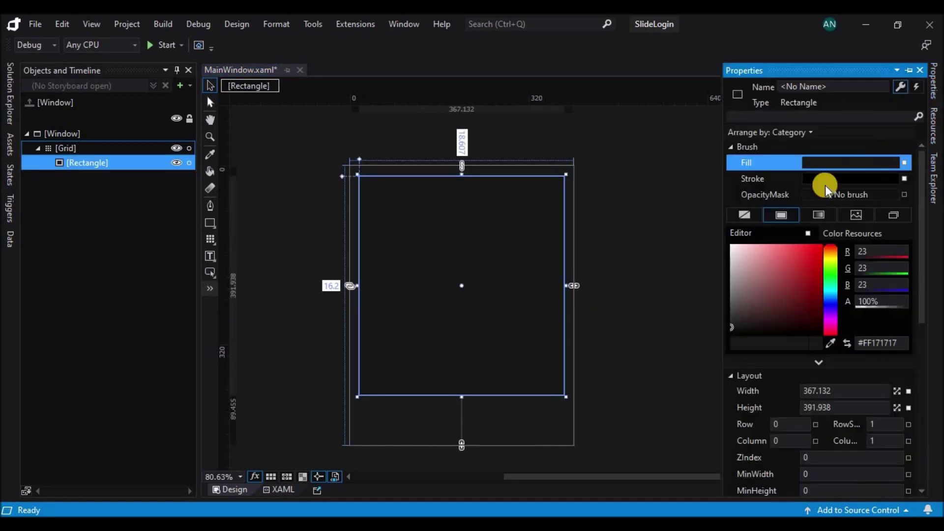
pyautogui.click(785, 180)
pyautogui.click(335, 243)
# Draw a square about 43 by 43 in the window's upper-right corner and nudge it slightly inward and down
pyautogui.click(211, 225)
pyautogui.moveTo(573, 164); pyautogui.dragTo(551, 190)
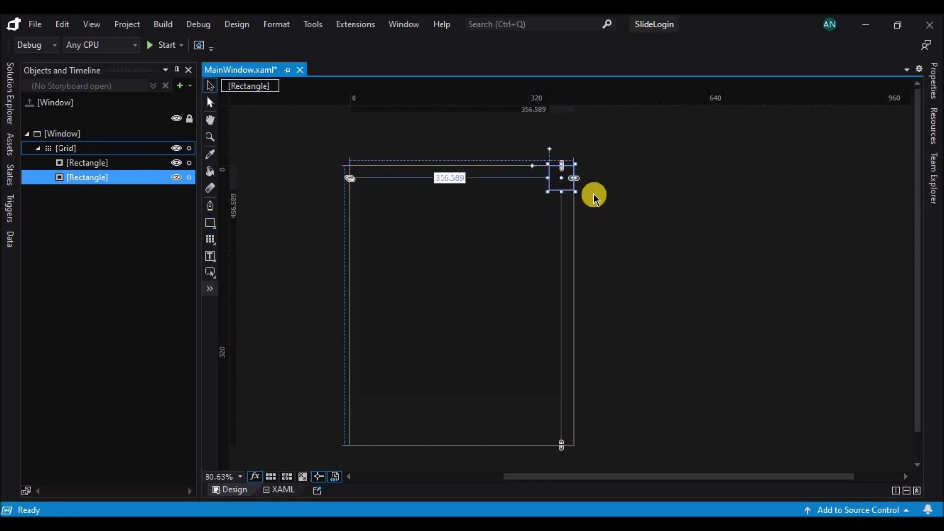
pyautogui.press('Left')
pyautogui.press('Down')
pyautogui.press('Down')
pyautogui.press('Down')
pyautogui.press('Down')
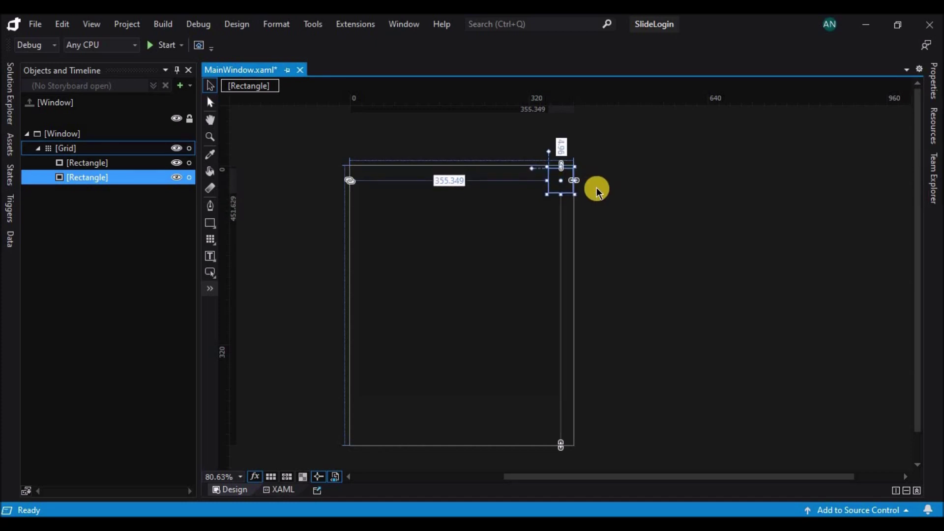
pyautogui.press('Left')
pyautogui.press('Left')
pyautogui.press('Left')
pyautogui.click(607, 230)
# Fill the small corner square with black, #FF000000
pyautogui.click(563, 183)
pyautogui.click(933, 82)
pyautogui.click(758, 163)
pyautogui.click(732, 329)
pyautogui.click(643, 297)
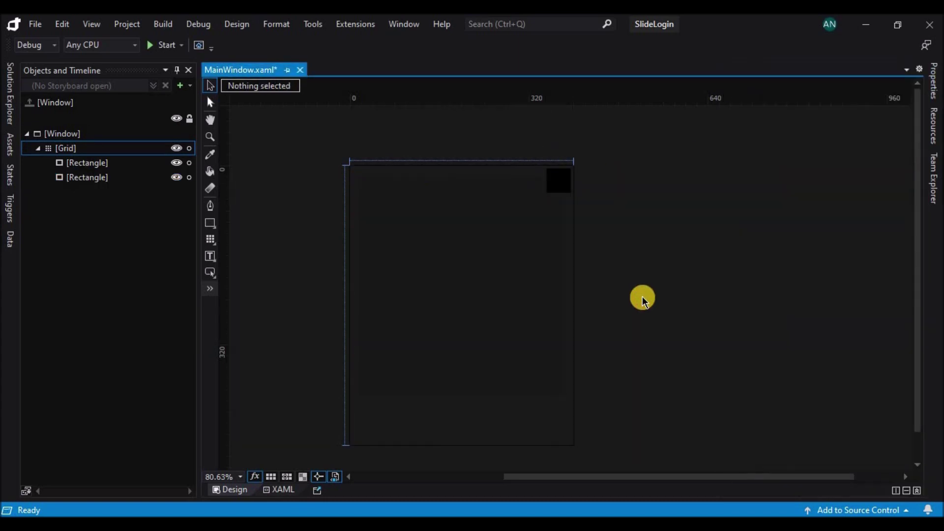
# Change the small corner square's fill to a very dark grey
pyautogui.click(559, 184)
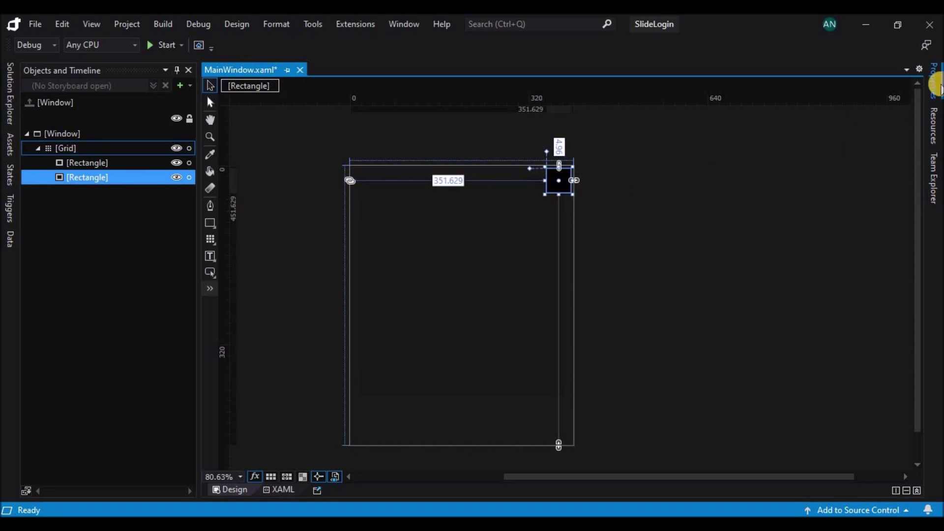
pyautogui.click(933, 81)
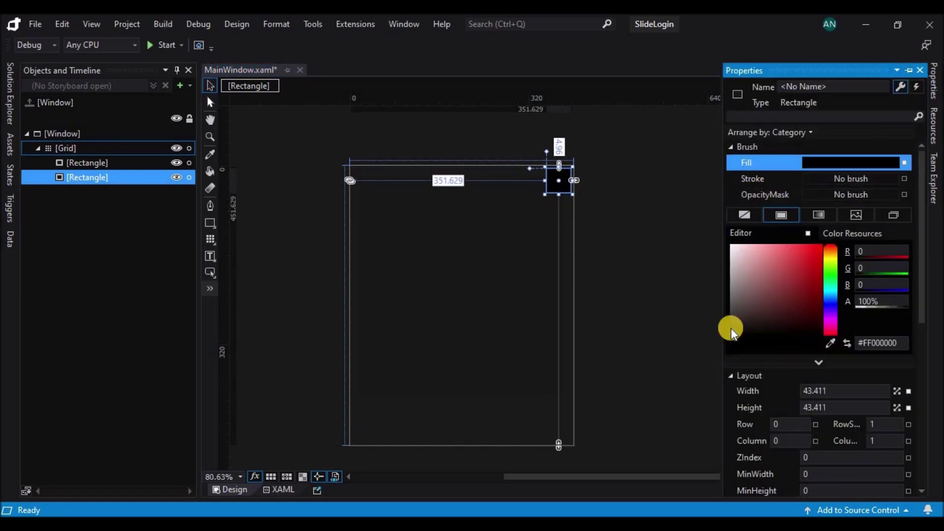
pyautogui.click(731, 329)
pyautogui.click(730, 328)
pyautogui.click(631, 314)
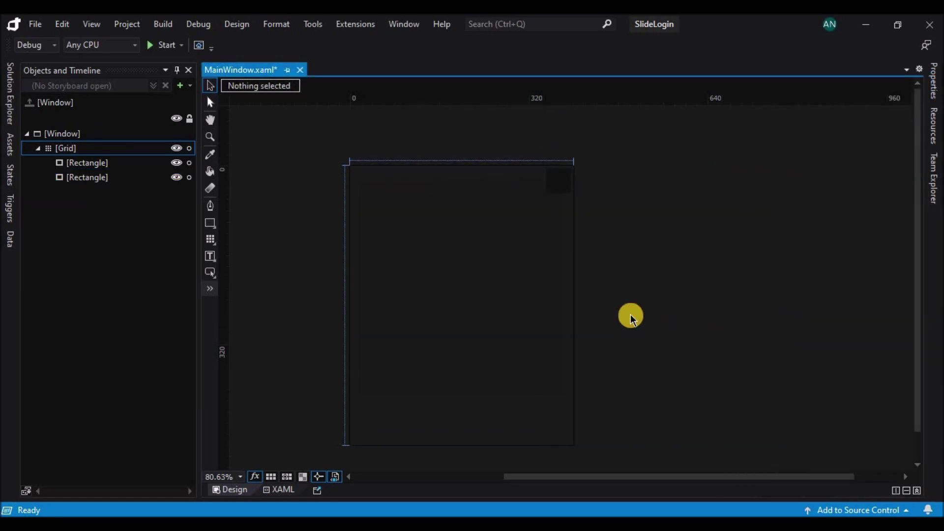
# Draw a tall rectangle about 335 wide and 439 high, inset about 31 from the window's left edge and 20 from its top
pyautogui.click(210, 223)
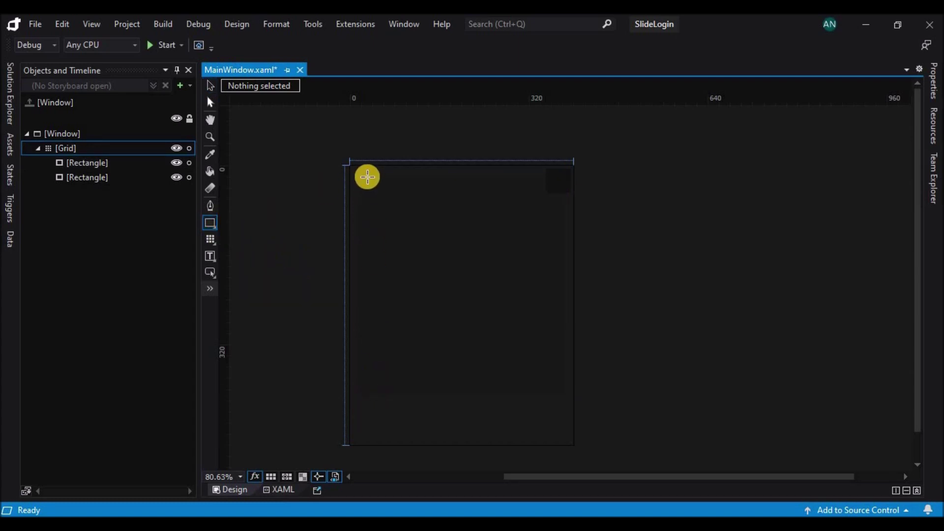
pyautogui.moveTo(367, 177); pyautogui.dragTo(555, 421)
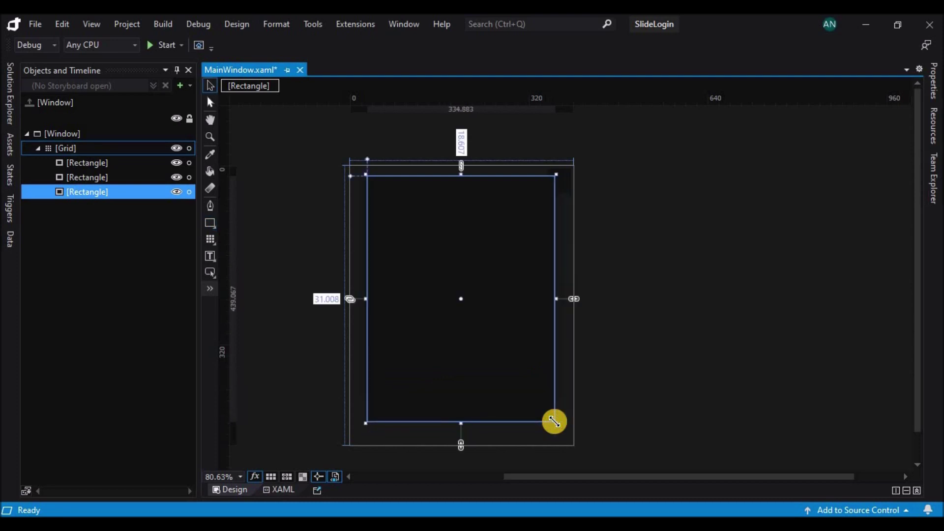
pyautogui.click(663, 317)
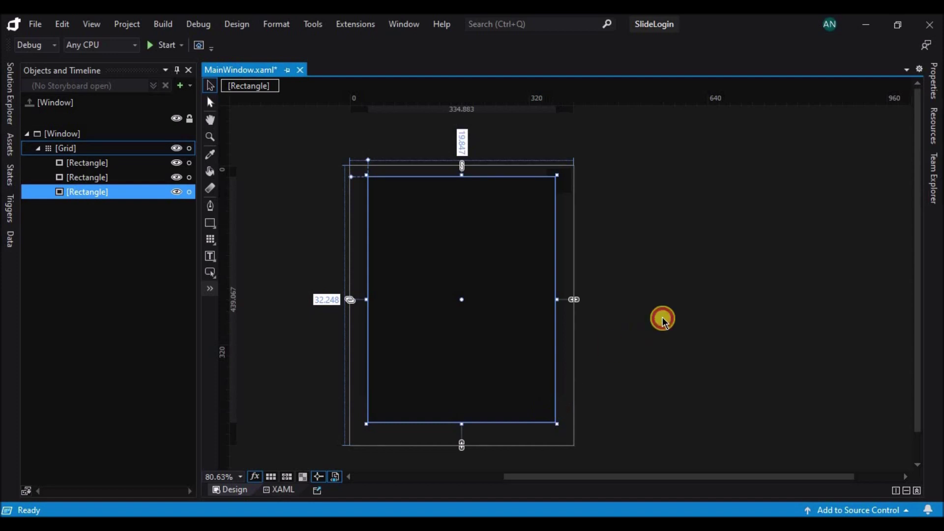
pyautogui.click(471, 326)
pyautogui.click(704, 323)
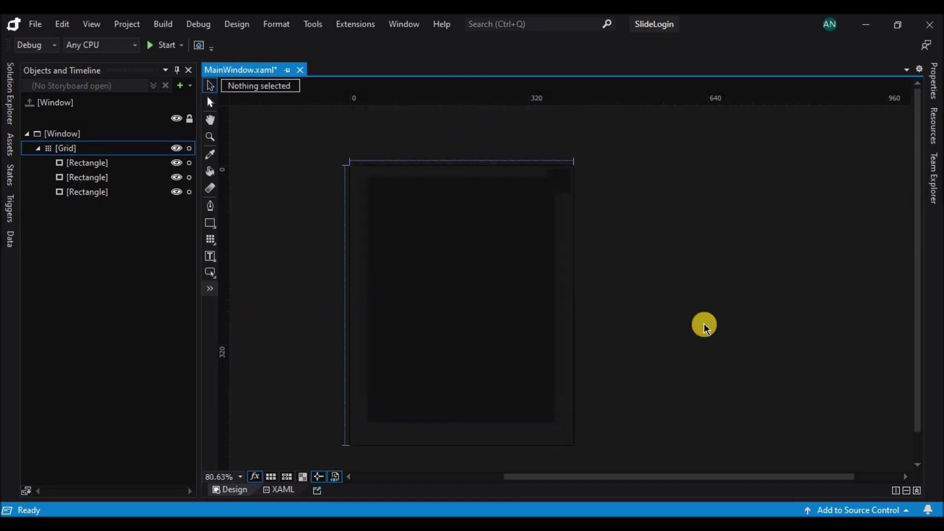
# Send the tall rectangle to the back, behind the other two rectangles
pyautogui.rightClick(494, 331)
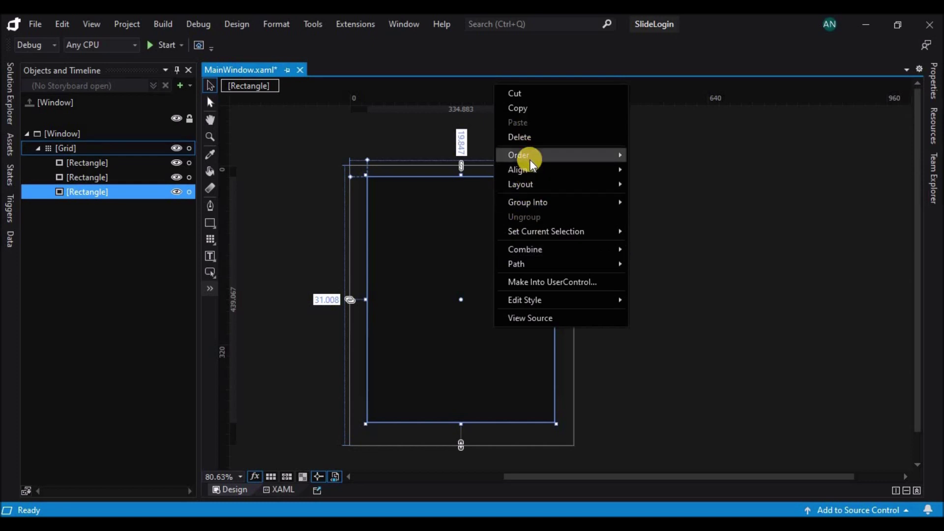
pyautogui.moveTo(530, 166)
pyautogui.moveTo(566, 153)
pyautogui.click(654, 202)
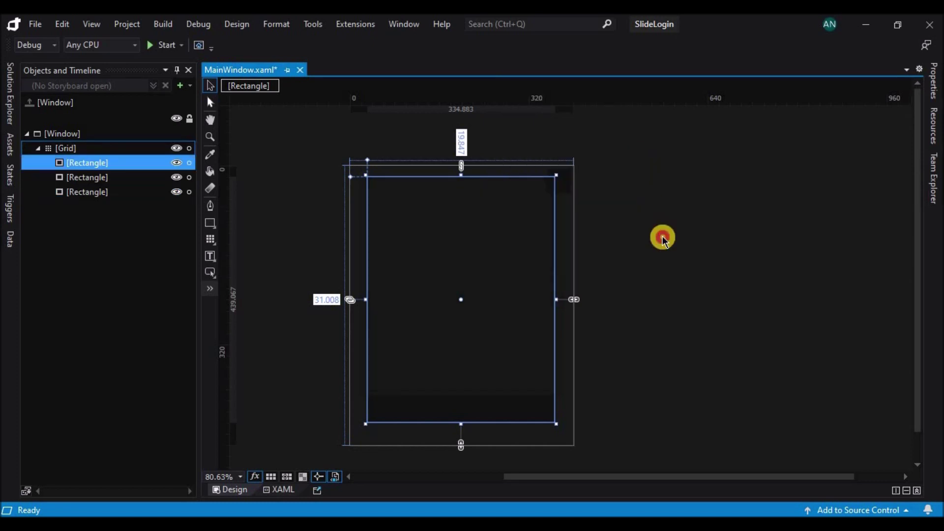
pyautogui.click(656, 236)
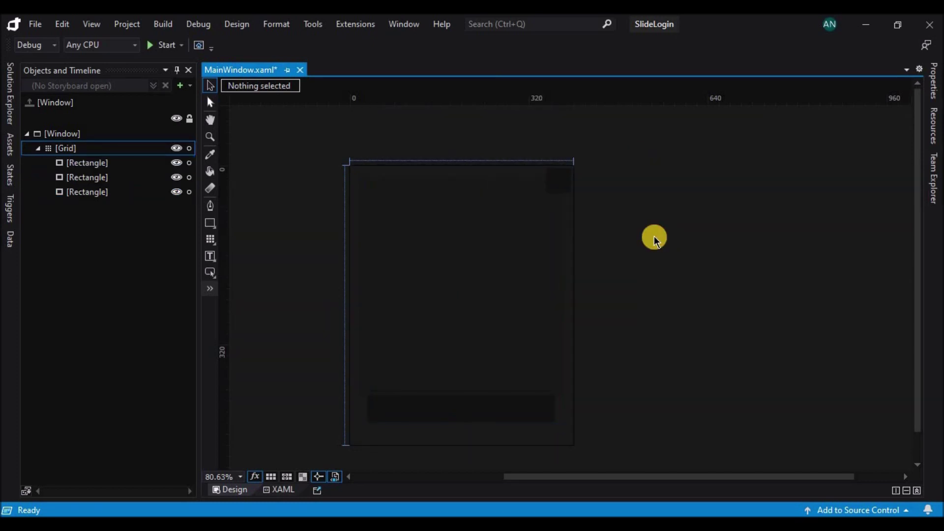
# Draw a text block about 257 wide near the window's upper-left corner and make its text bold at 16 px
pyautogui.click(211, 256)
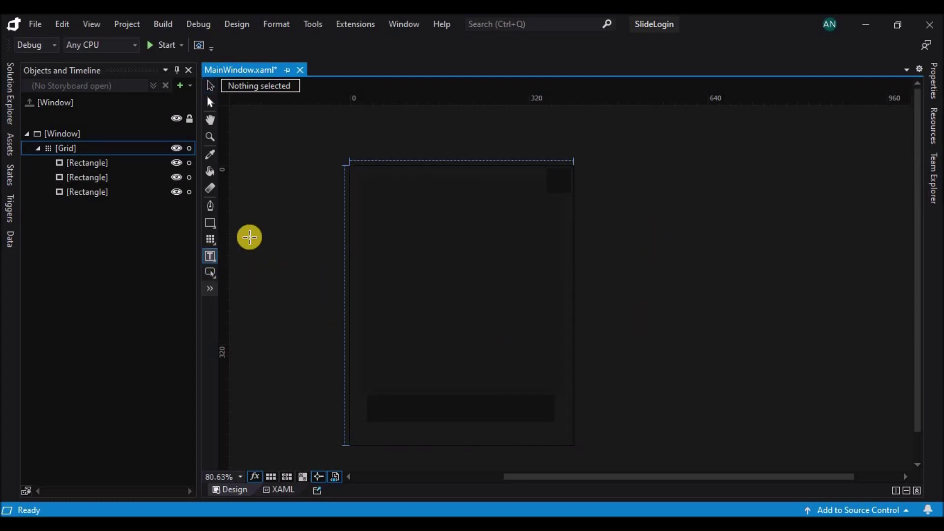
pyautogui.moveTo(367, 181)
pyautogui.mouseDown()
pyautogui.moveTo(377, 194)
pyautogui.moveTo(512, 194)
pyautogui.mouseUp()
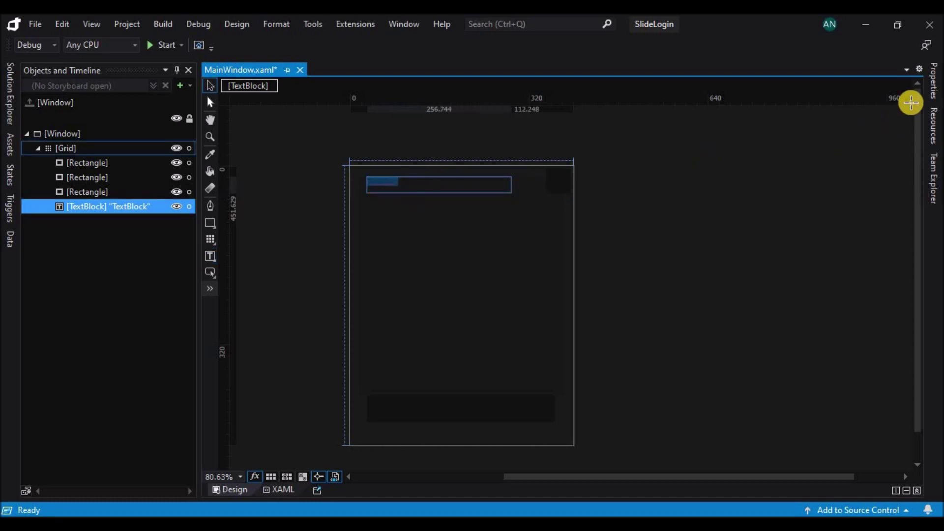
pyautogui.click(932, 82)
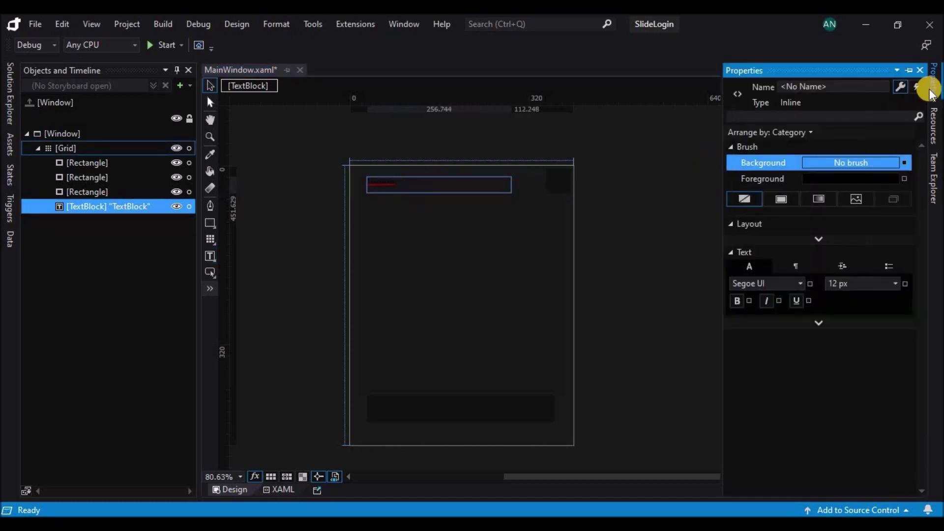
pyautogui.click(736, 302)
pyautogui.click(897, 284)
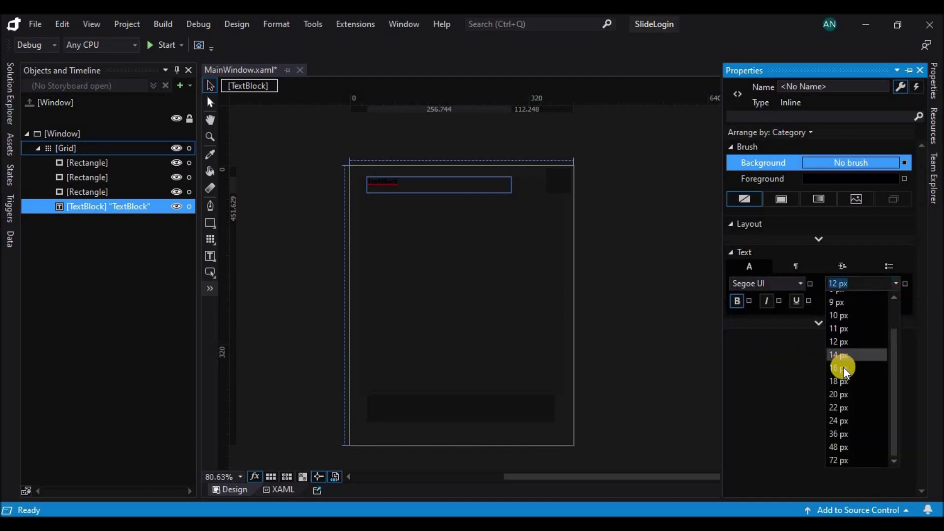
pyautogui.click(843, 366)
pyautogui.click(801, 284)
pyautogui.click(800, 287)
# Set the text block's foreground to a solid bright green, #FF00FF97
pyautogui.click(784, 177)
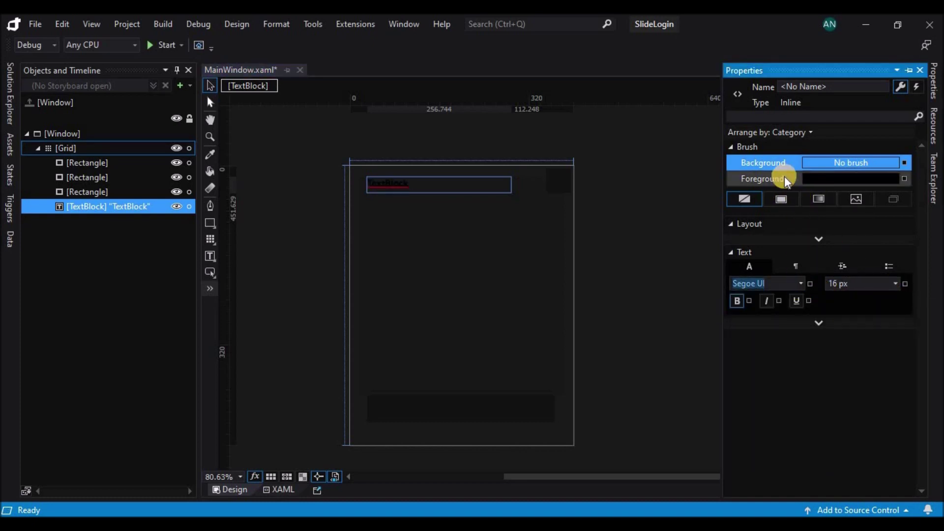
pyautogui.click(782, 199)
pyautogui.moveTo(835, 264); pyautogui.dragTo(831, 275)
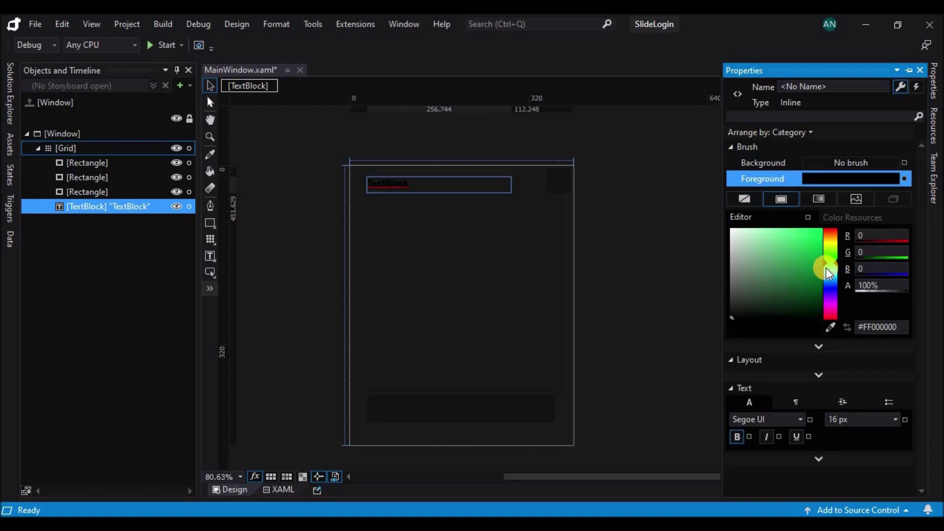
pyautogui.click(820, 272)
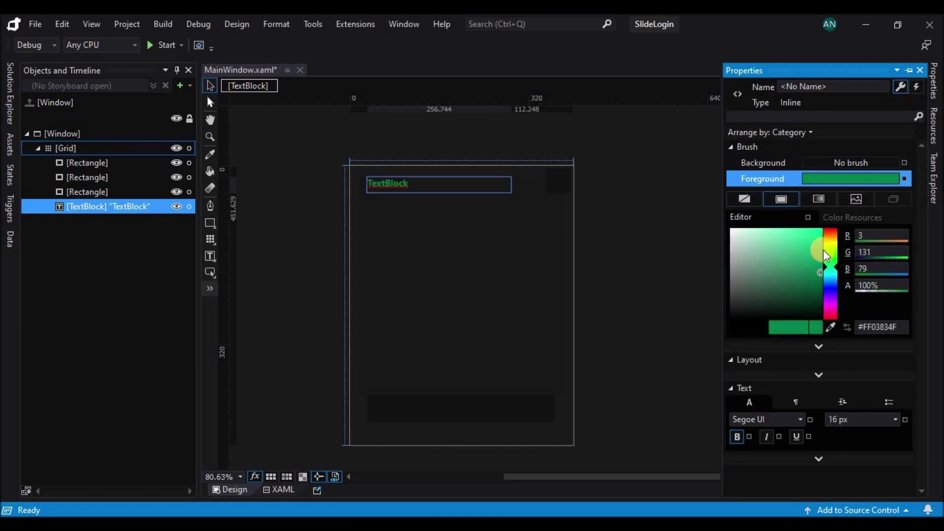
pyautogui.click(821, 229)
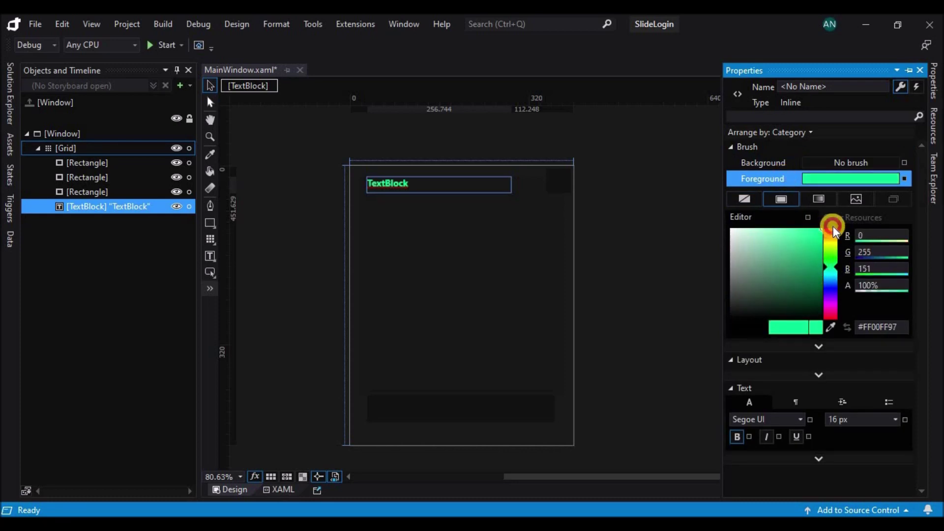
# Replace the placeholder text with "COBRA | Martial art suppliers"
pyautogui.doubleClick(418, 190)
pyautogui.write('COBRA | Martial art supplier')
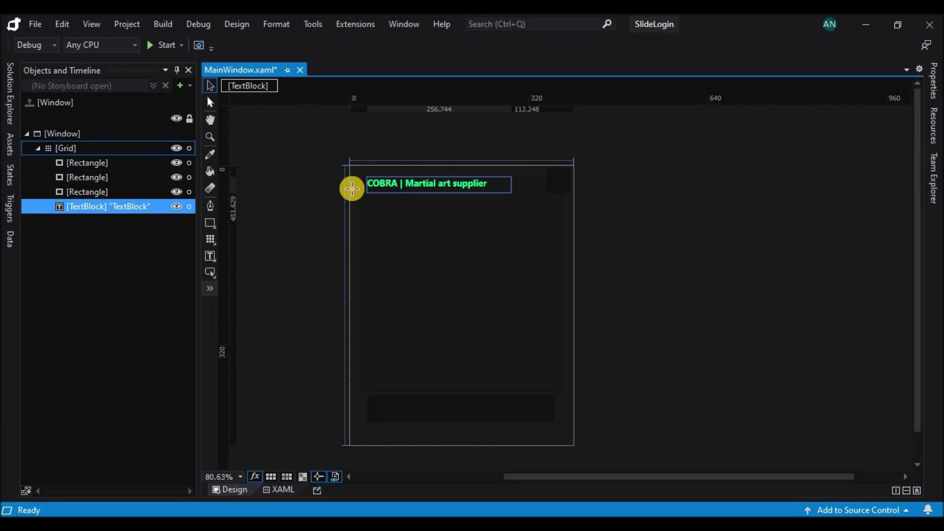
pyautogui.write('s')
# Make "Martial art suppliers" smaller and non-bold, keeping "COBRA |" bold at 16 px
pyautogui.click(934, 81)
pyautogui.click(737, 437)
pyautogui.rightClick(905, 420)
pyautogui.press('Escape')
pyautogui.click(881, 417)
pyautogui.click(832, 295)
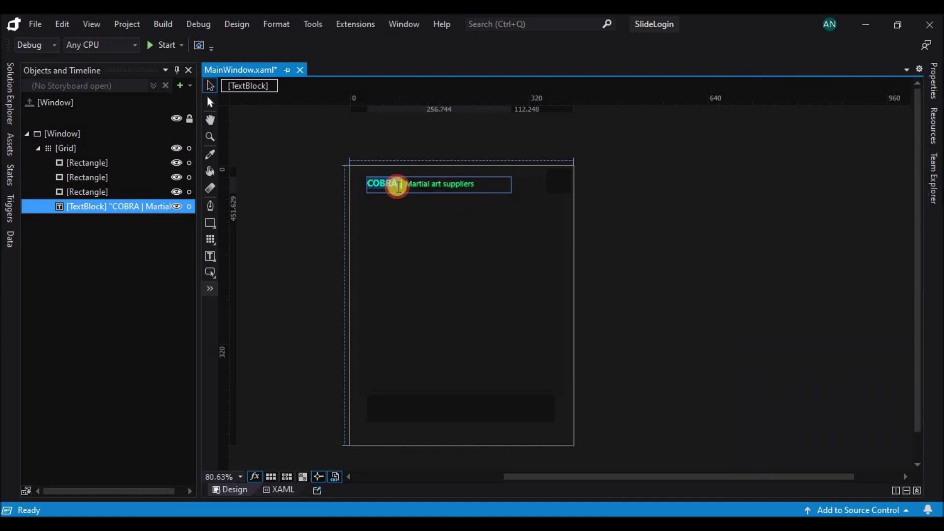
pyautogui.click(934, 81)
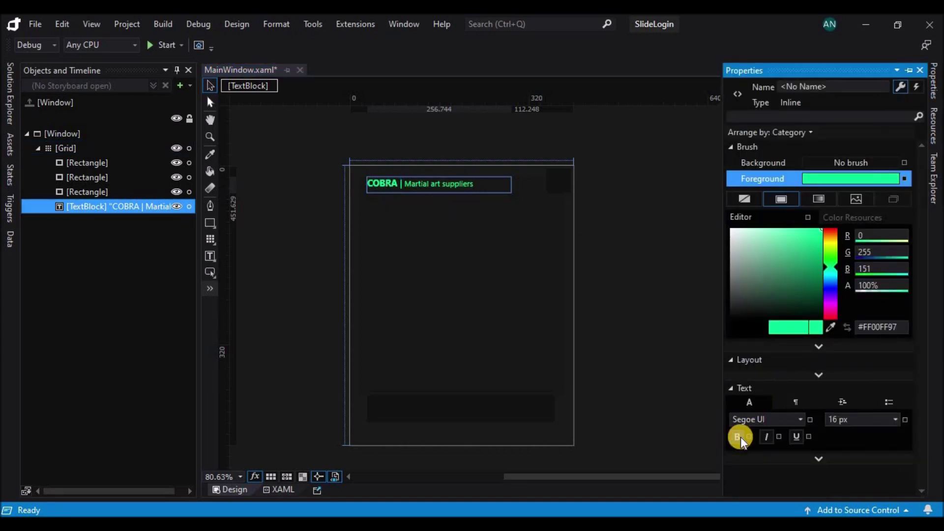
pyautogui.click(422, 191)
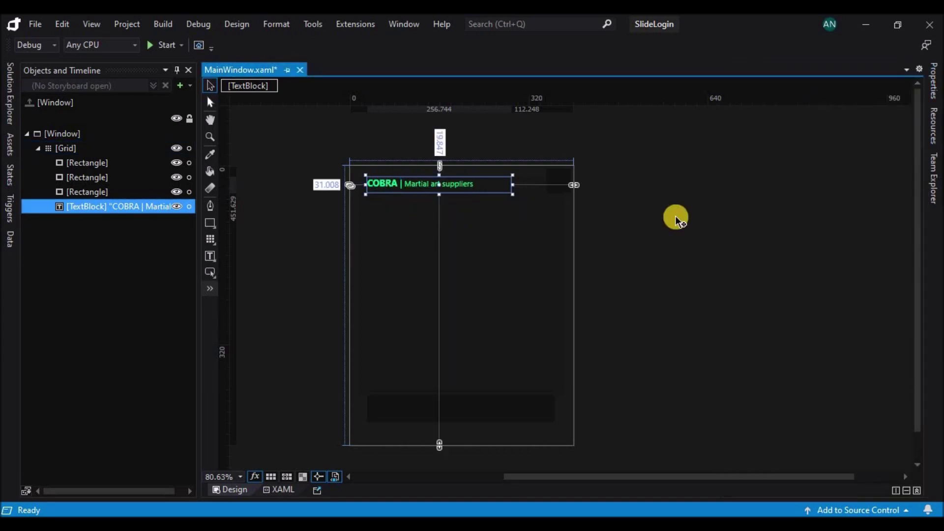
# Shift the COBRA title text slightly downward
pyautogui.click(684, 217)
pyautogui.moveTo(413, 190); pyautogui.dragTo(416, 198)
pyautogui.click(700, 212)
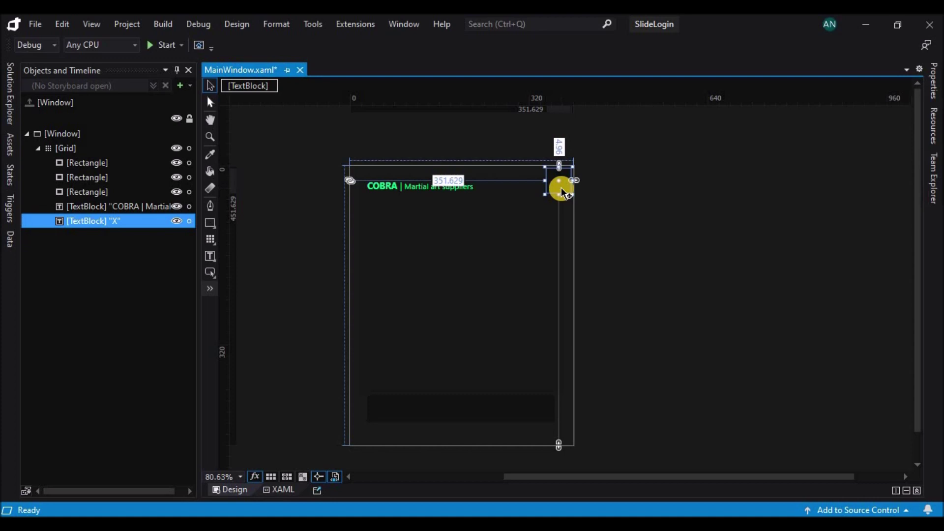
# Replace the corner's X text block and small dark square with a button about 42 by 42 labelled X
pyautogui.hotkey('ctrl', 'z')
pyautogui.hotkey('ctrl', 'z')
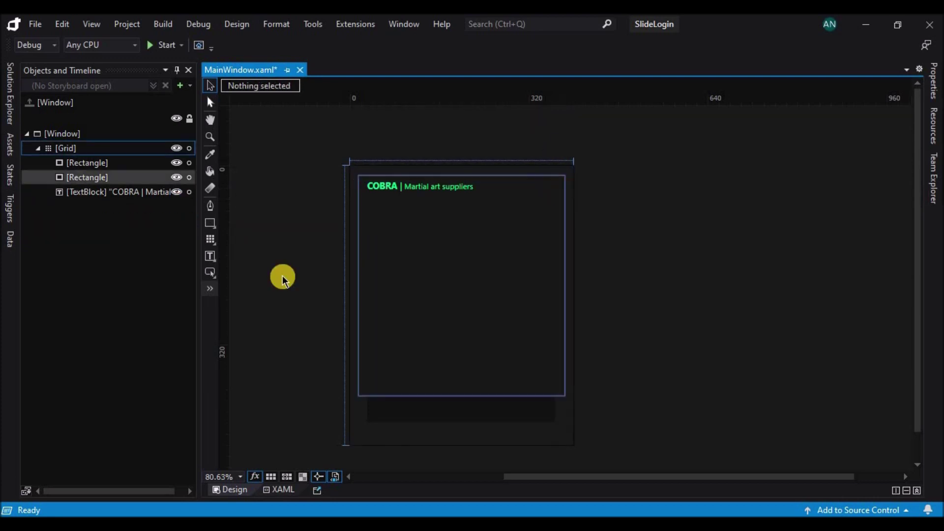
pyautogui.click(211, 273)
pyautogui.moveTo(562, 176); pyautogui.dragTo(542, 200)
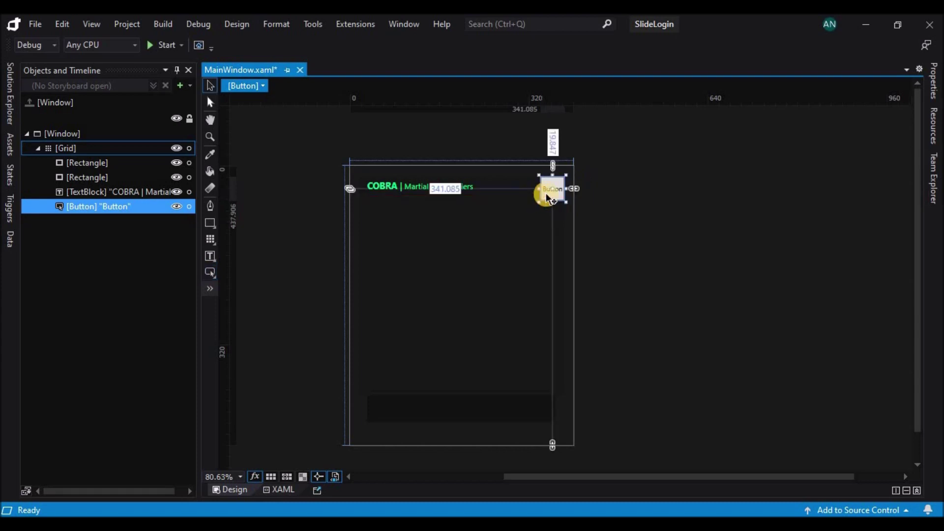
pyautogui.doubleClick(555, 192)
pyautogui.click(607, 203)
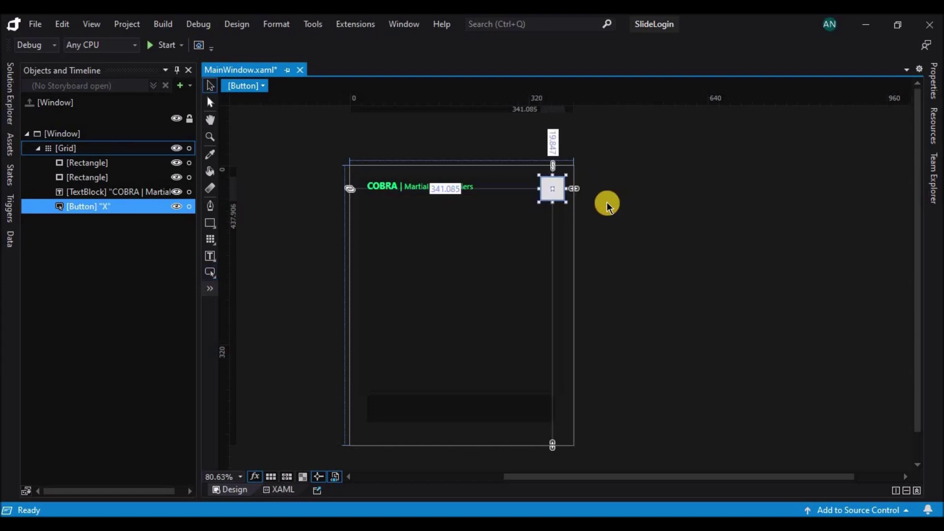
pyautogui.click(607, 203)
# Nudge the X button into the window's upper-right corner, about 353 from the left edge and 4 from the top
pyautogui.click(559, 195)
pyautogui.press('Right')
pyautogui.press('Right')
pyautogui.press('Right')
pyautogui.press('Right')
pyautogui.press('Right')
pyautogui.press('Right')
pyautogui.press('Right')
pyautogui.press('Right')
pyautogui.press('Right')
pyautogui.press('Right')
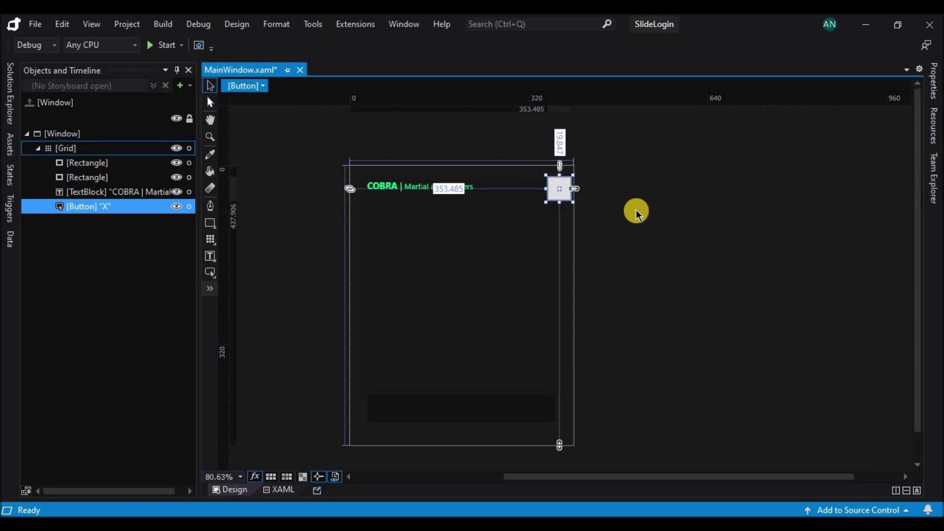
pyautogui.press('Up')
pyautogui.press('Up')
pyautogui.press('Up')
pyautogui.press('Up')
pyautogui.press('Up')
pyautogui.press('Up')
pyautogui.press('Up')
pyautogui.press('Up')
pyautogui.press('Up')
pyautogui.press('Up')
pyautogui.press('Up')
pyautogui.press('Up')
pyautogui.press('Up')
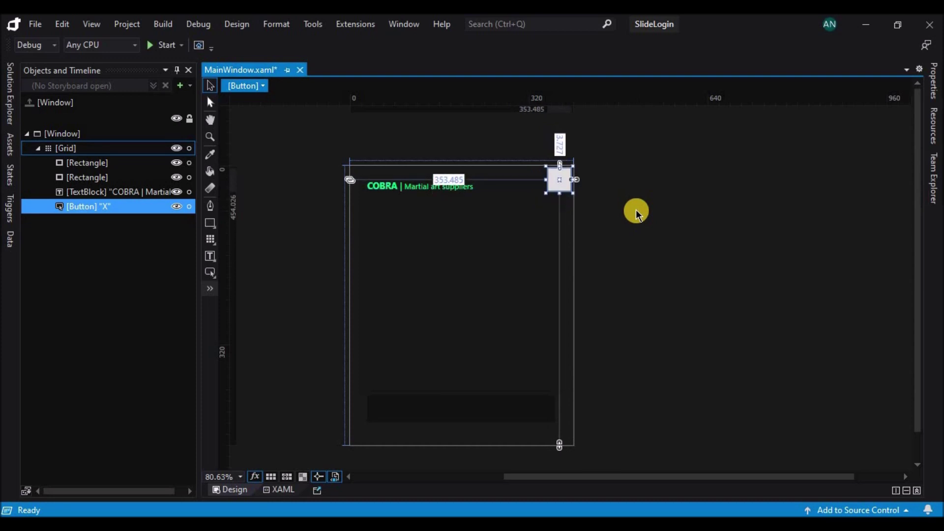
pyautogui.click(655, 223)
# Change the X button's background to a near-black colour
pyautogui.click(566, 190)
pyautogui.click(933, 81)
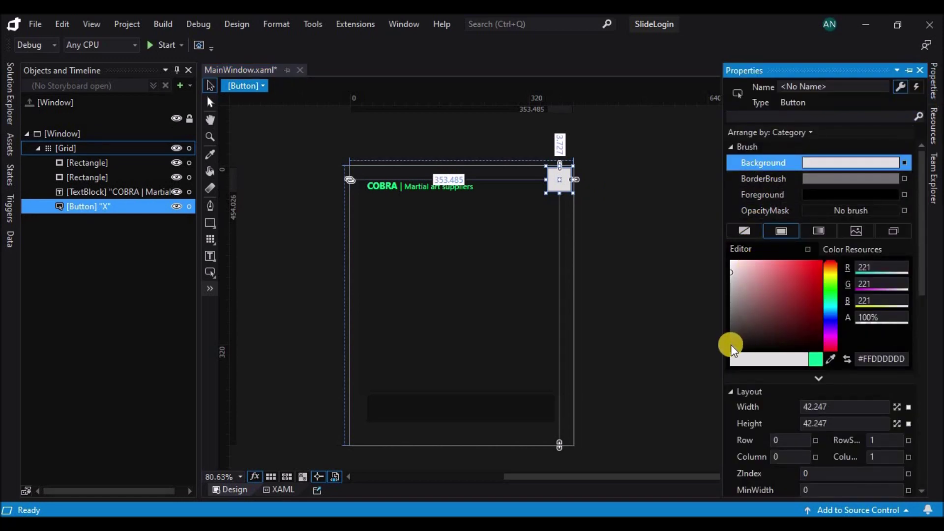
pyautogui.click(731, 345)
pyautogui.click(657, 335)
# Remove the X button's border by setting its BorderBrush to no brush
pyautogui.click(564, 190)
pyautogui.click(935, 91)
pyautogui.click(775, 183)
pyautogui.click(741, 232)
# Set the X button's foreground to the title's green, #FF0AFF97, sampled from the COBRA text
pyautogui.click(758, 197)
pyautogui.click(830, 359)
pyautogui.click(383, 183)
pyautogui.click(388, 181)
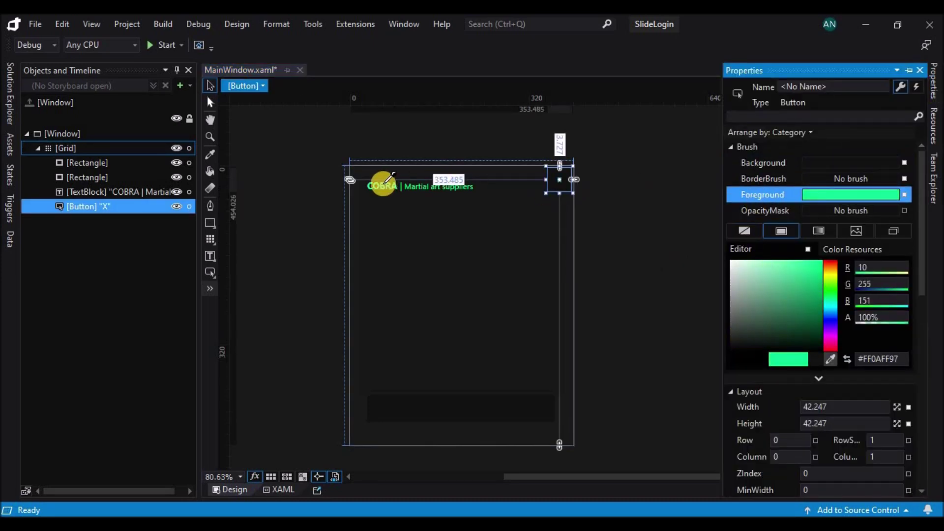
pyautogui.click(668, 268)
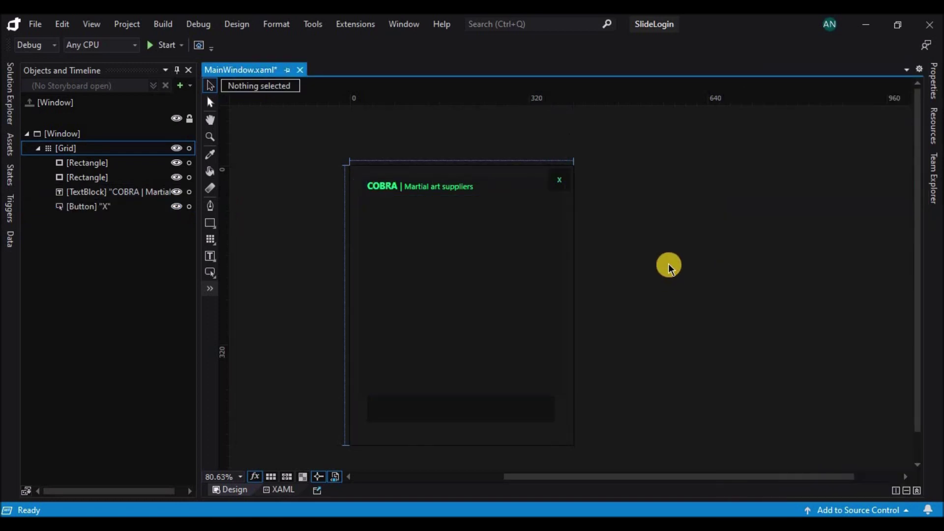
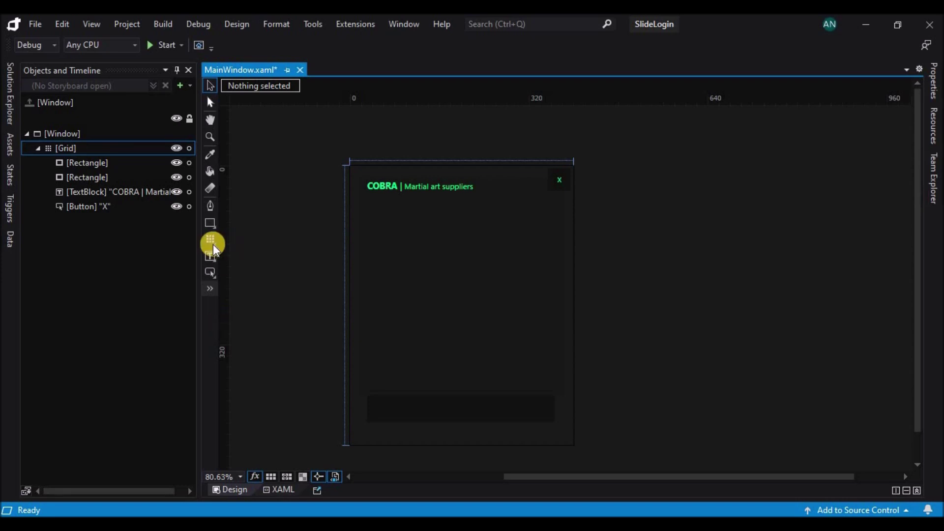
# Draw a text block about 335 wide below the title and set its font size to 14 px
pyautogui.click(210, 256)
pyautogui.moveTo(373, 205)
pyautogui.mouseDown()
pyautogui.moveTo(416, 223)
pyautogui.moveTo(554, 221)
pyautogui.mouseUp()
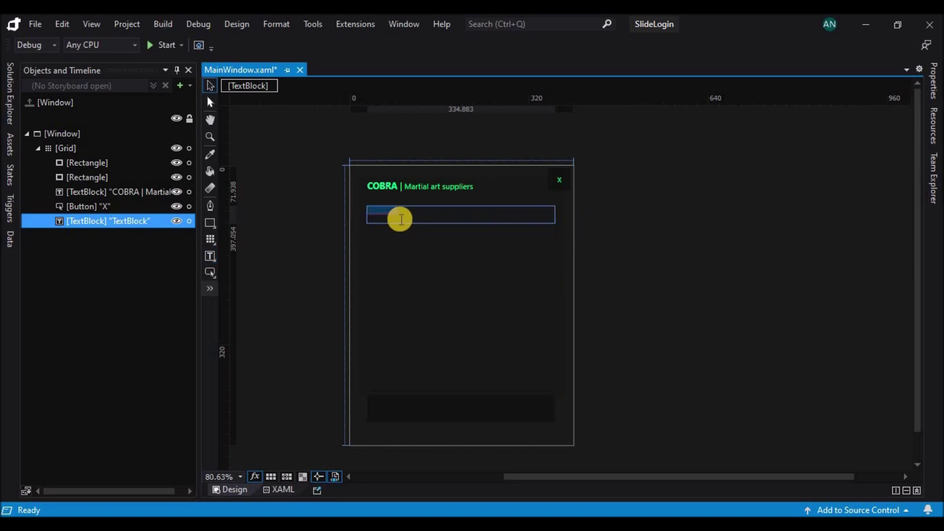
pyautogui.click(354, 211)
pyautogui.click(933, 81)
pyautogui.click(896, 420)
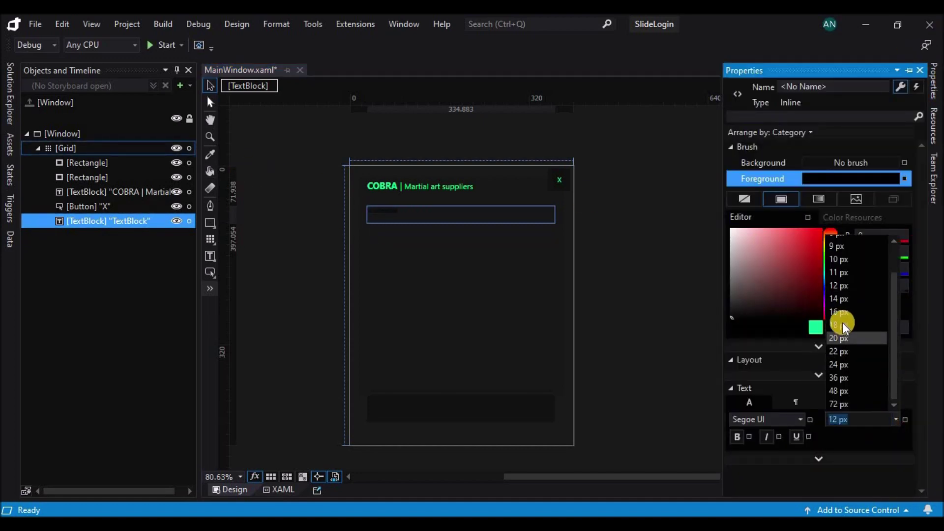
pyautogui.click(840, 316)
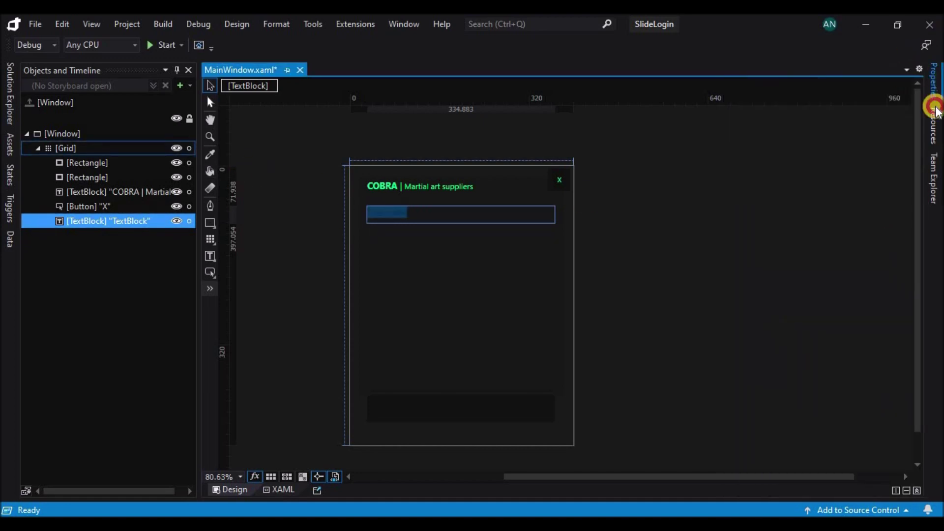
pyautogui.click(934, 81)
pyautogui.click(896, 420)
pyautogui.click(839, 305)
# Change the new text block's text to USERNAME and colour it grey
pyautogui.moveTo(376, 211); pyautogui.dragTo(438, 212)
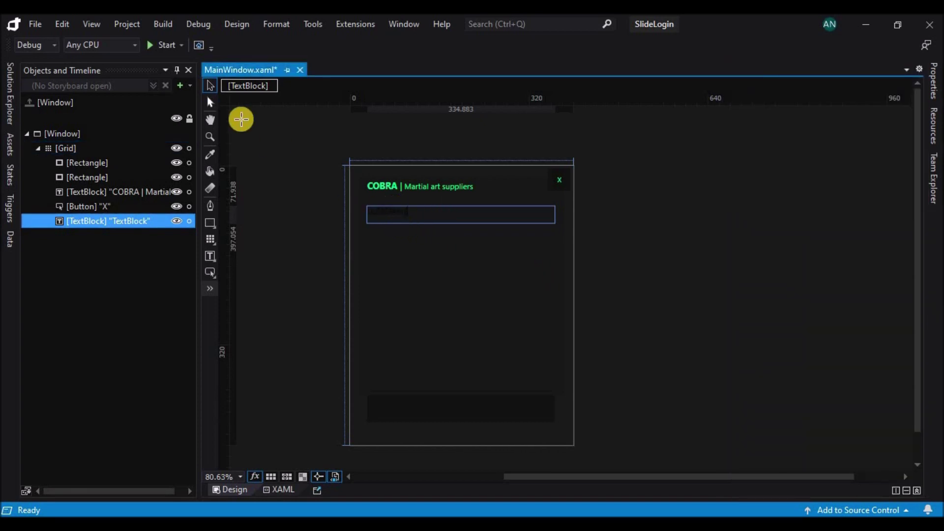
pyautogui.click(934, 82)
pyautogui.click(731, 259)
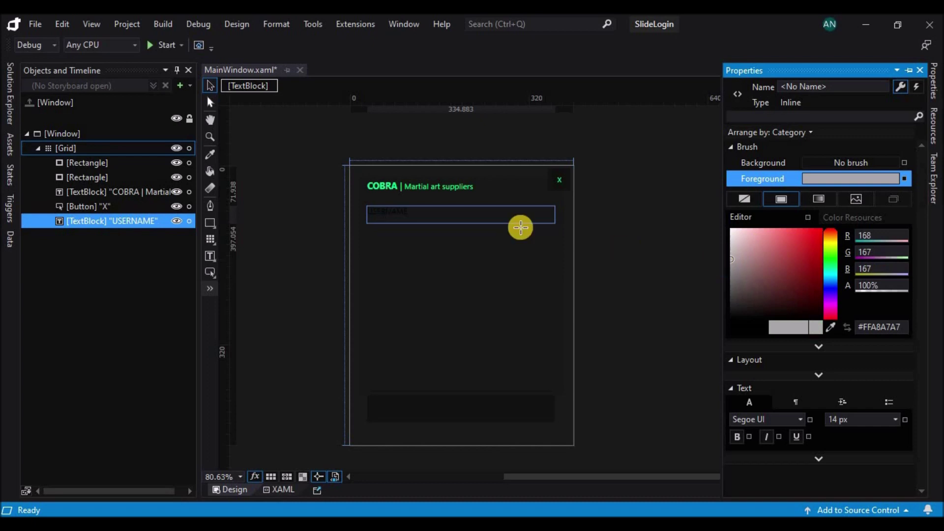
pyautogui.moveTo(413, 212); pyautogui.dragTo(364, 212)
pyautogui.click(933, 82)
pyautogui.click(734, 252)
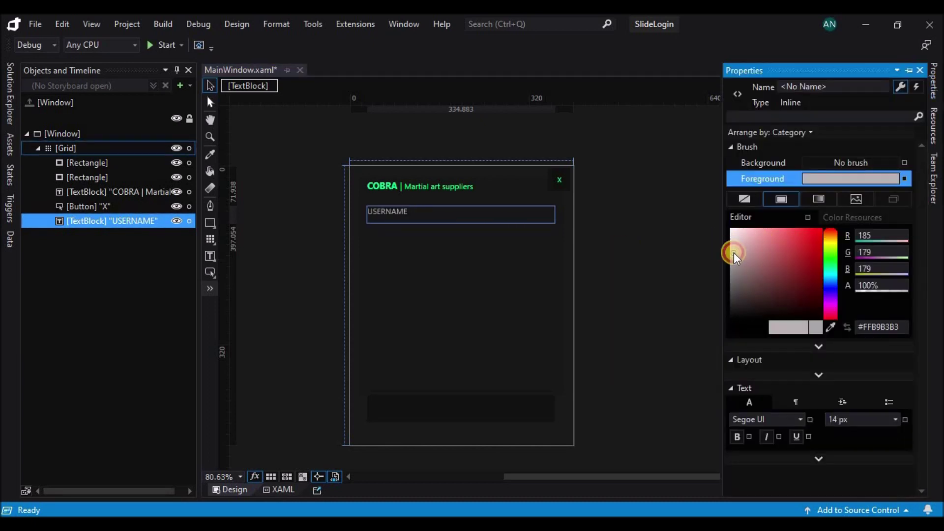
pyautogui.moveTo(732, 250)
pyautogui.mouseDown()
pyautogui.moveTo(727, 273)
pyautogui.moveTo(702, 274)
pyautogui.mouseUp()
# Lower the USERNAME text block's upper edge to about 81 from the window's top
pyautogui.moveTo(456, 207); pyautogui.dragTo(461, 211)
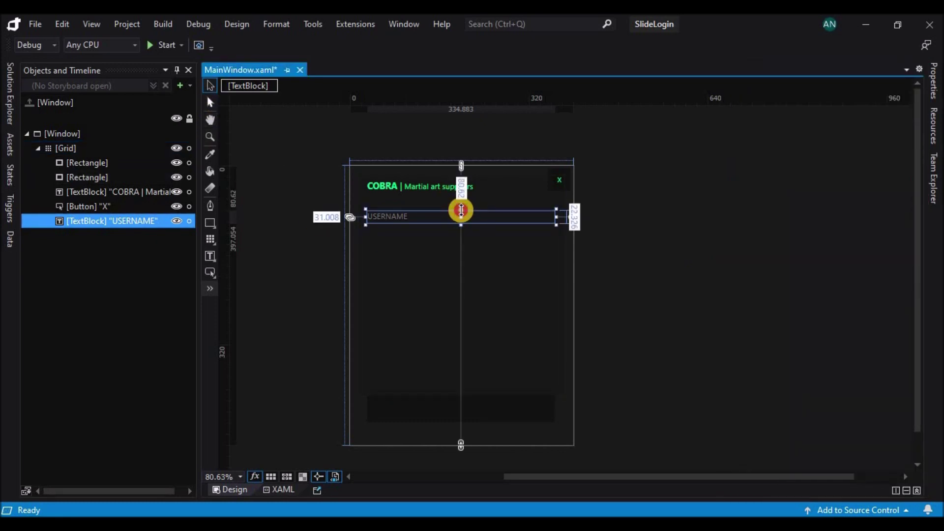
pyautogui.click(674, 261)
pyautogui.click(496, 218)
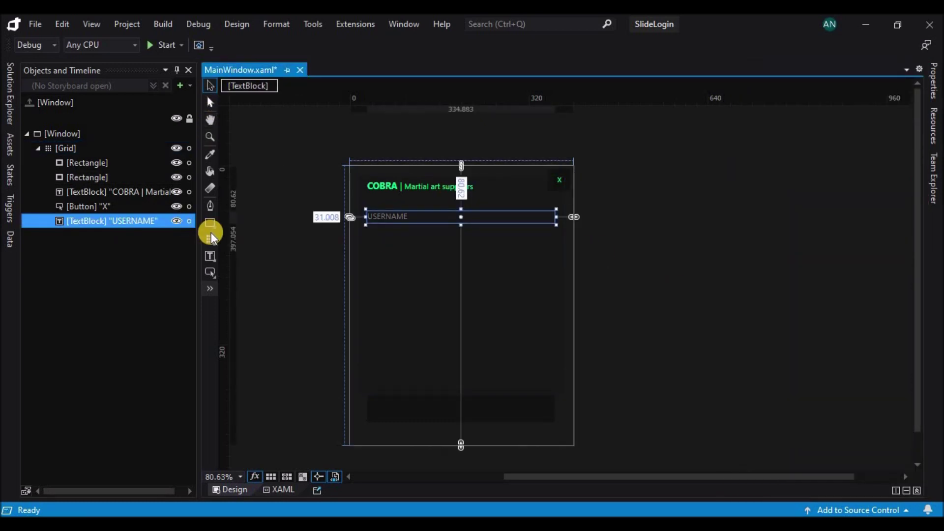
# Draw a horizontal line about 335 long directly beneath the USERNAME text block
pyautogui.click(210, 205)
pyautogui.rightClick(210, 224)
pyautogui.click(234, 254)
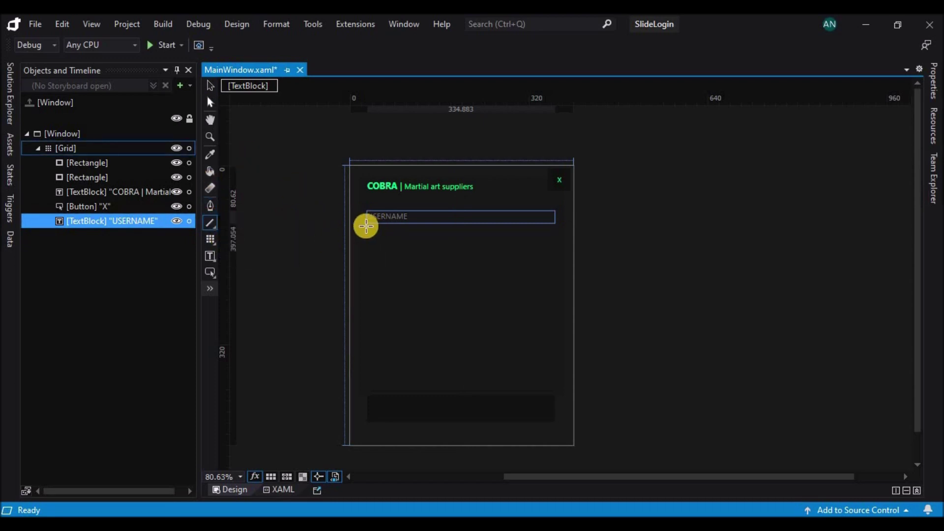
pyautogui.moveTo(366, 226); pyautogui.dragTo(556, 226)
pyautogui.press('v')
pyautogui.click(704, 213)
# Fill the line under USERNAME with grey and give it a solid-colour stroke
pyautogui.click(69, 238)
pyautogui.click(931, 89)
pyautogui.click(815, 344)
pyautogui.click(710, 325)
pyautogui.click(79, 236)
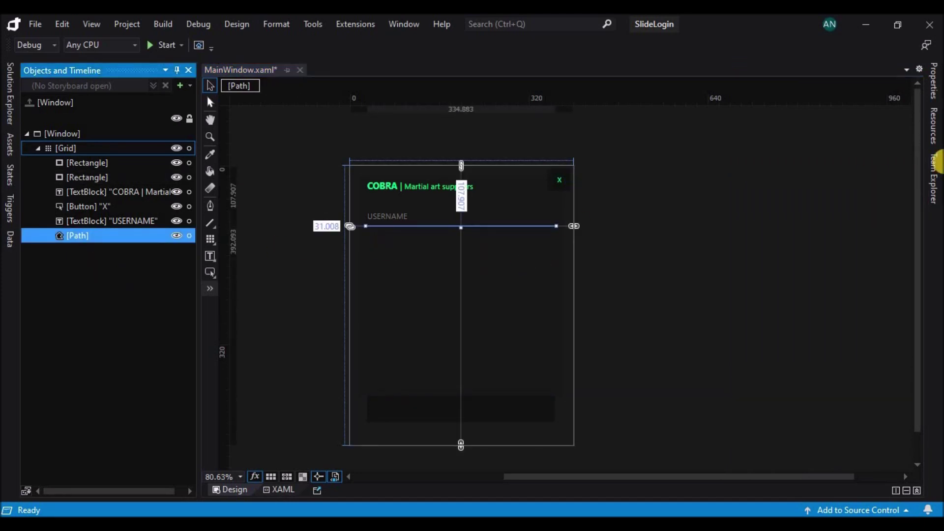
pyautogui.click(930, 89)
pyautogui.click(778, 179)
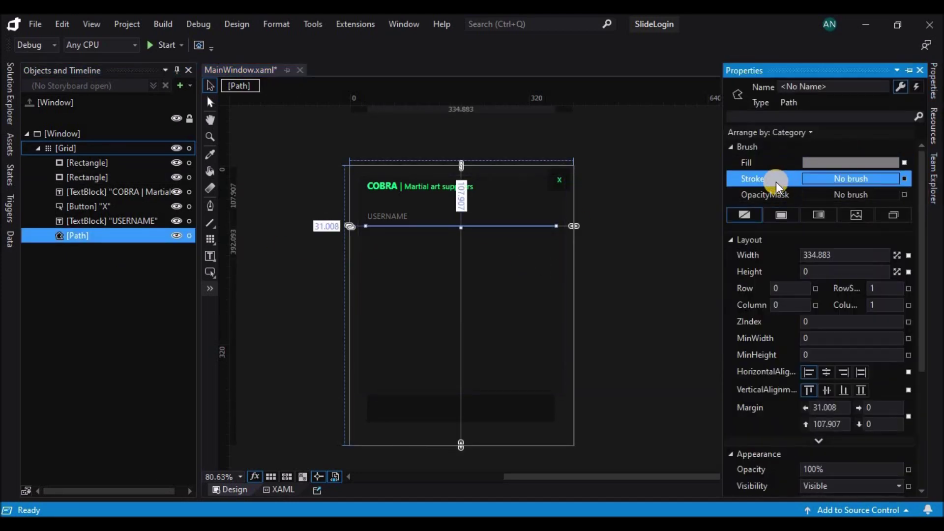
pyautogui.click(779, 215)
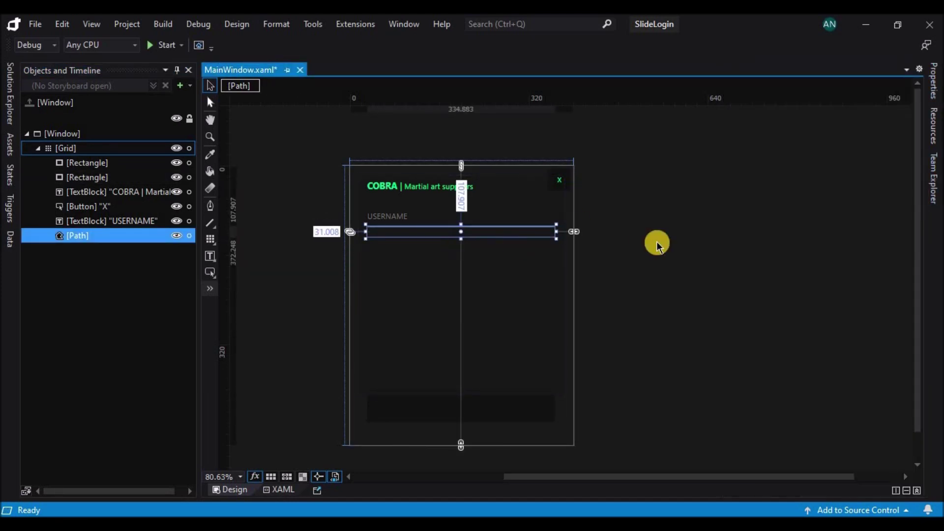
# Reduce the height of the line under USERNAME to about 6
pyautogui.click(462, 235)
pyautogui.moveTo(461, 235); pyautogui.dragTo(461, 229)
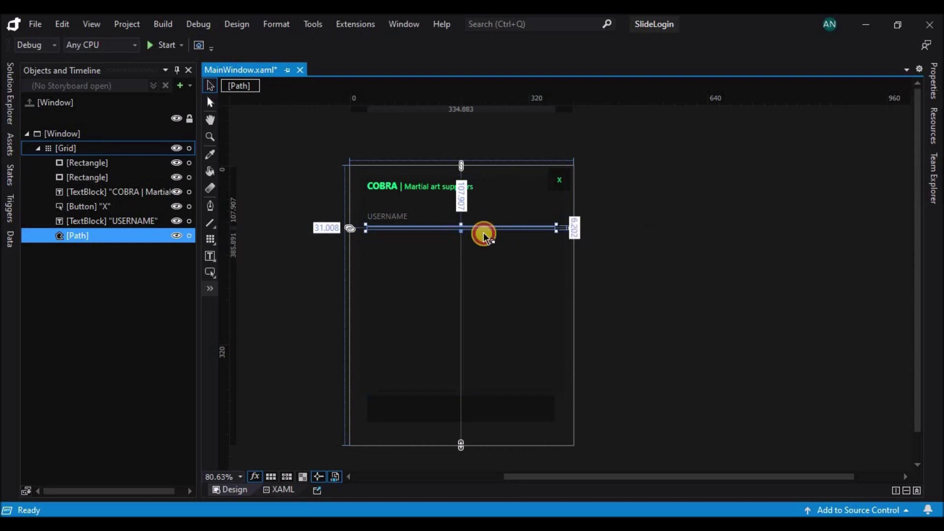
# Adjust the stroke thickness of the line under USERNAME
pyautogui.click(930, 99)
pyautogui.scroll(-8, 860, 327)
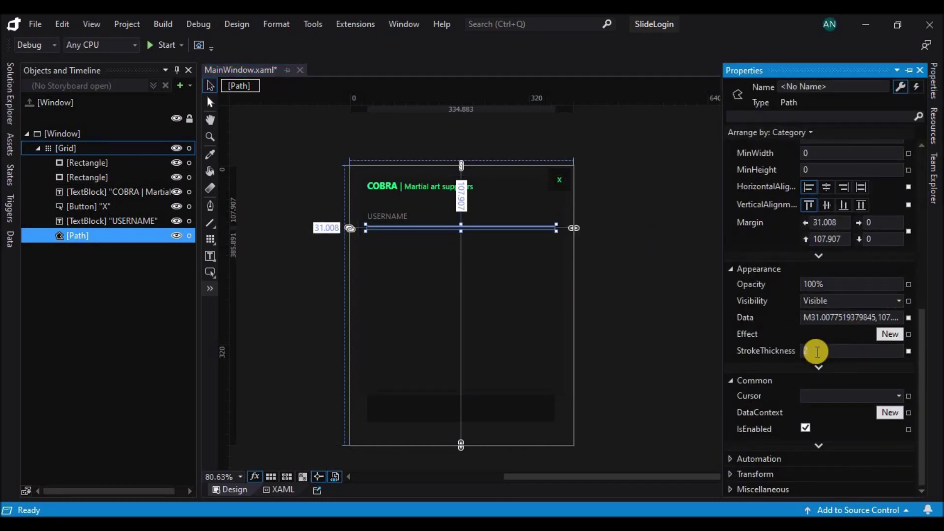
pyautogui.click(666, 310)
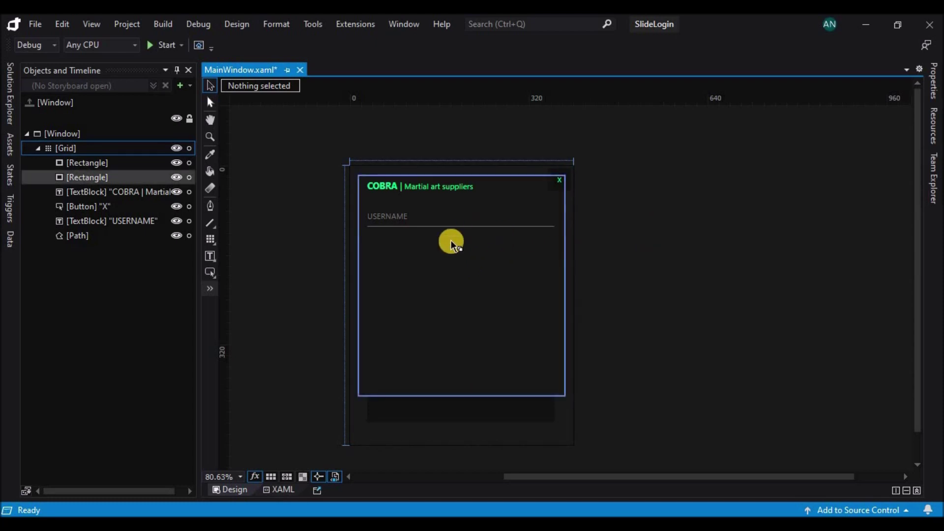
# Draw a text box about 335 by 33 beneath the USERNAME line and set its font size to 14 px
pyautogui.moveTo(212, 257); pyautogui.dragTo(243, 278)
pyautogui.moveTo(367, 232); pyautogui.dragTo(556, 250)
pyautogui.click(934, 82)
pyautogui.click(894, 199)
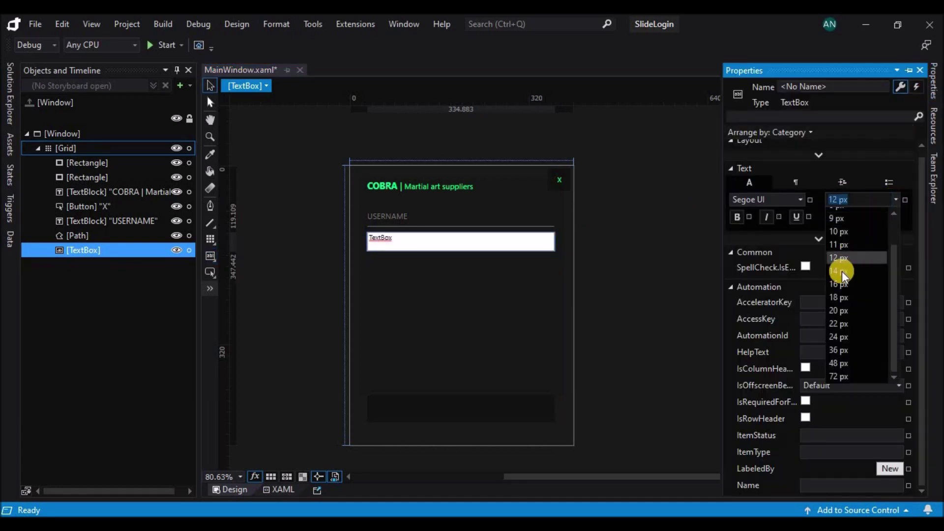
pyautogui.click(840, 273)
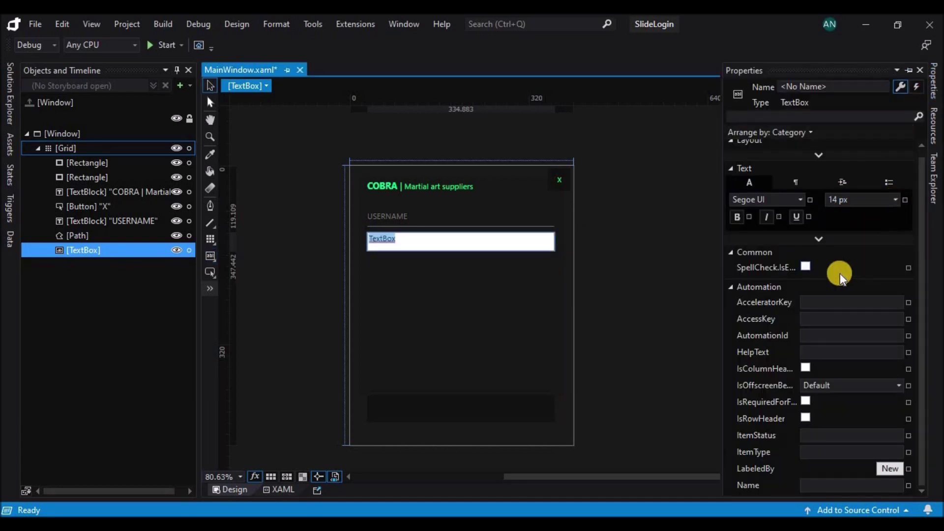
# Set the text box's Background, BorderBrush and SelectionBrush to no brush
pyautogui.click(824, 162)
pyautogui.click(533, 251)
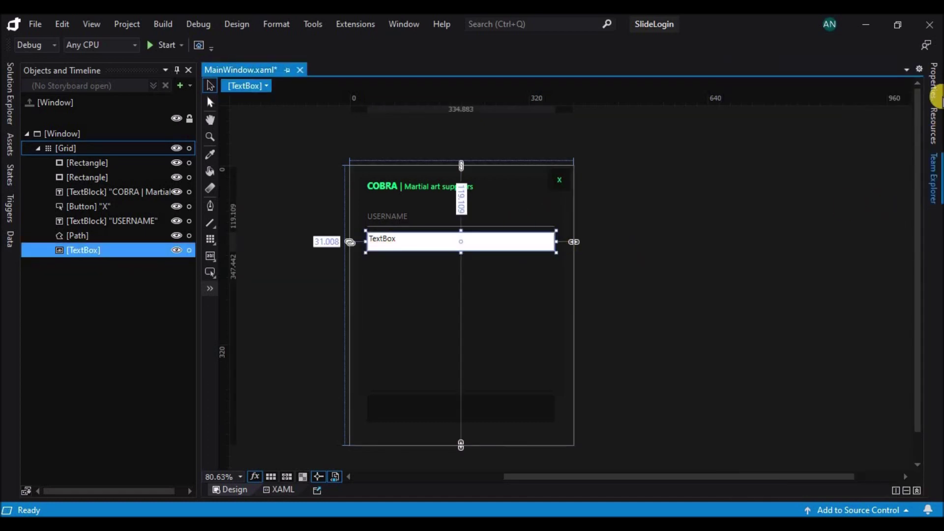
pyautogui.click(936, 94)
pyautogui.click(745, 257)
pyautogui.click(767, 179)
pyautogui.click(745, 262)
pyautogui.click(765, 227)
pyautogui.click(745, 261)
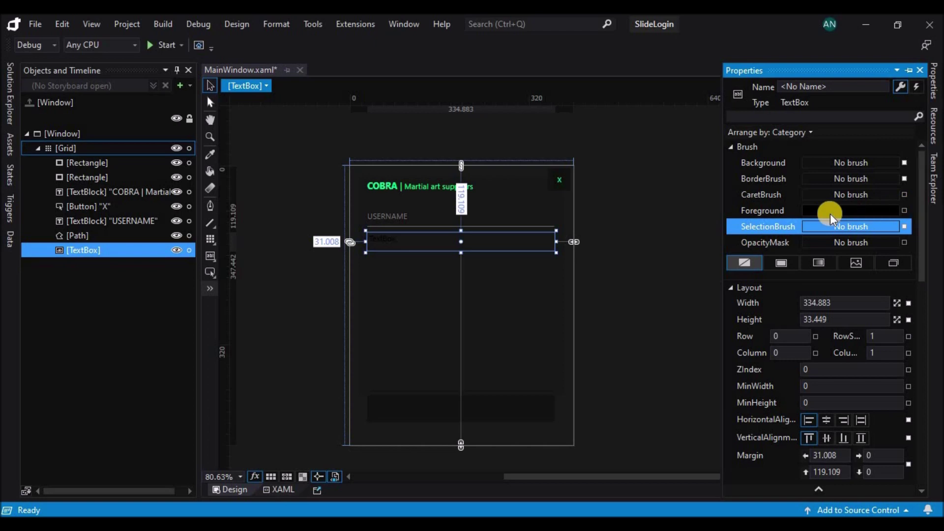
# Give the text box a white #FFFFFFFF foreground and bold, vertically centred text
pyautogui.click(771, 210)
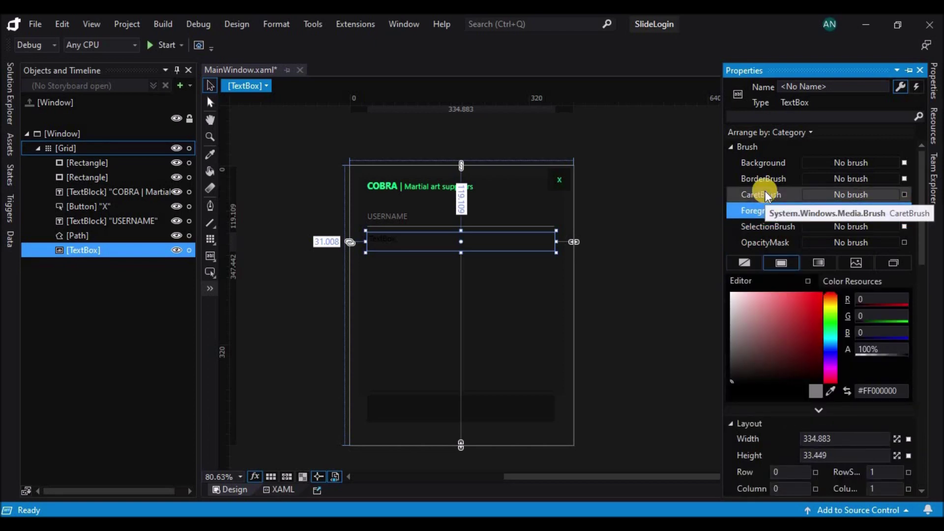
pyautogui.moveTo(745, 298); pyautogui.dragTo(702, 283)
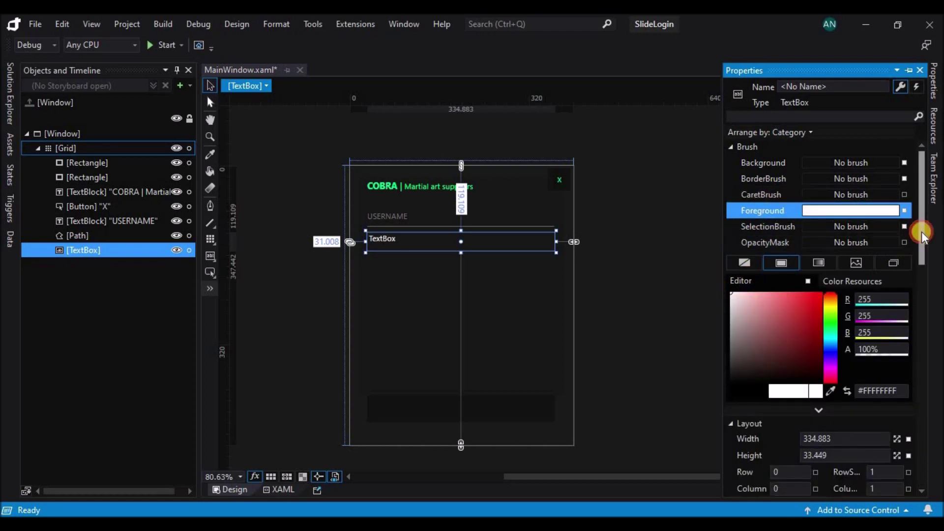
pyautogui.moveTo(921, 234); pyautogui.dragTo(925, 415)
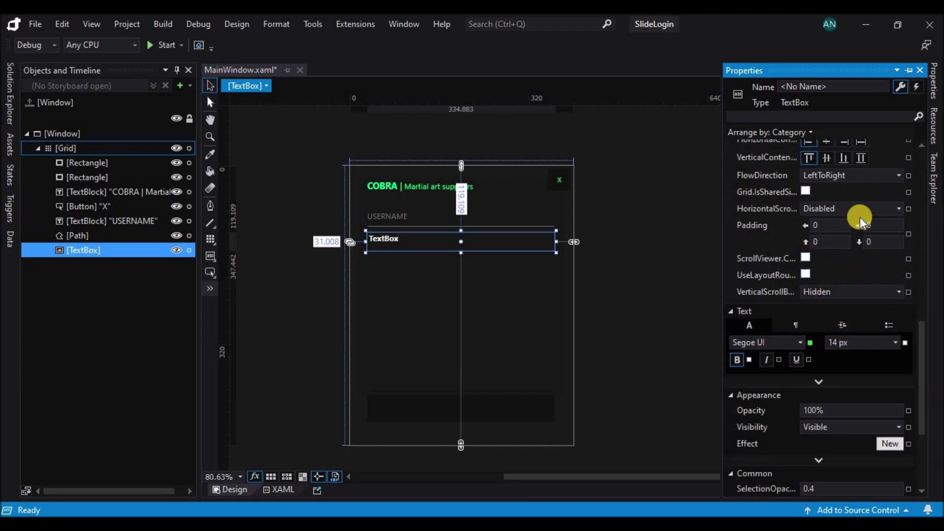
pyautogui.scroll(1, 849, 205)
# Replace the text box's placeholder text with GEORGES ST-PIERRE
pyautogui.doubleClick(394, 244)
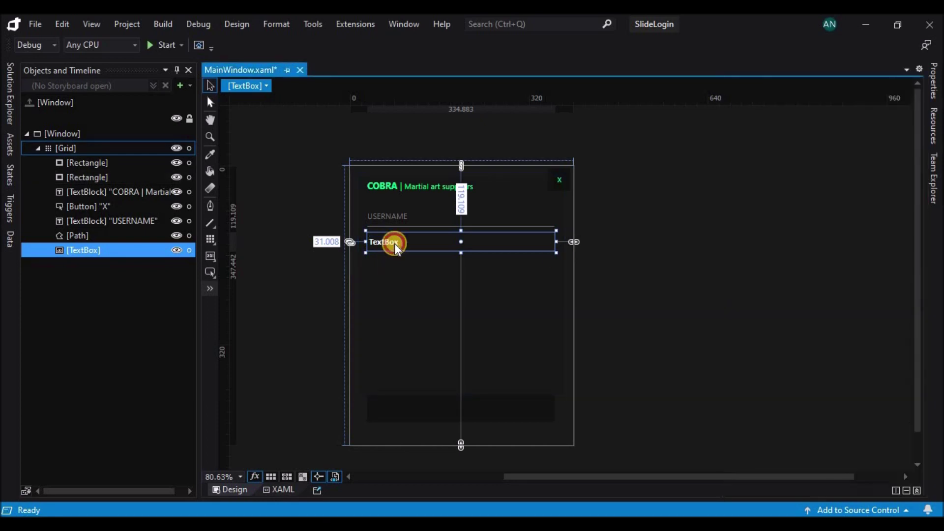
pyautogui.press('BackSpace')
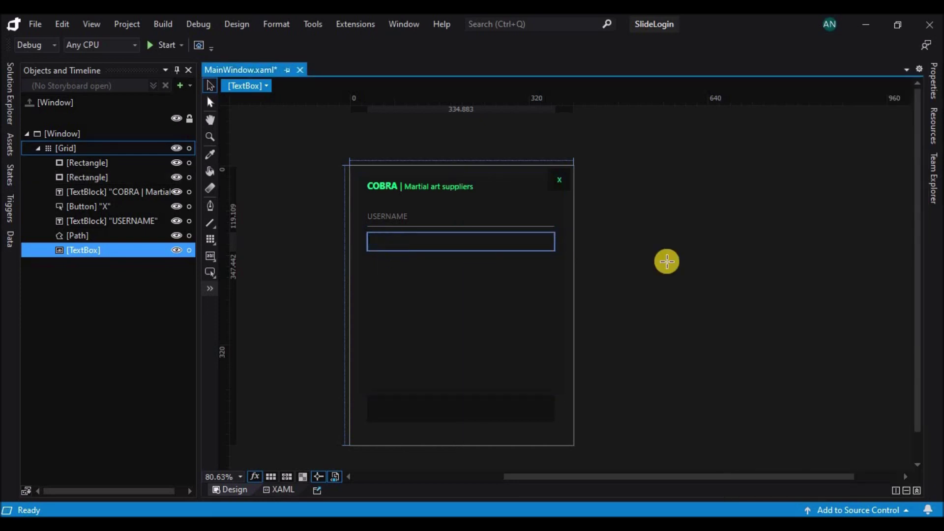
pyautogui.click(610, 259)
pyautogui.click(415, 238)
pyautogui.doubleClick(406, 244)
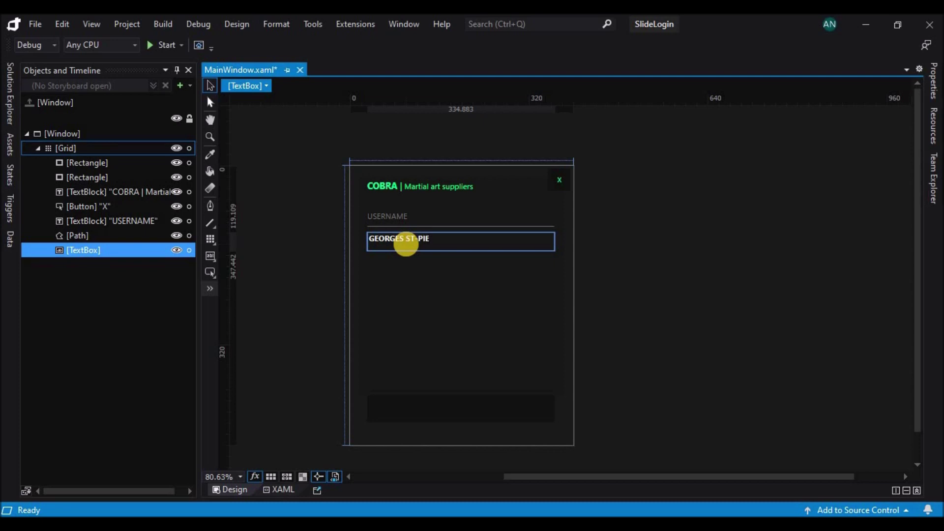
pyautogui.write('RE')
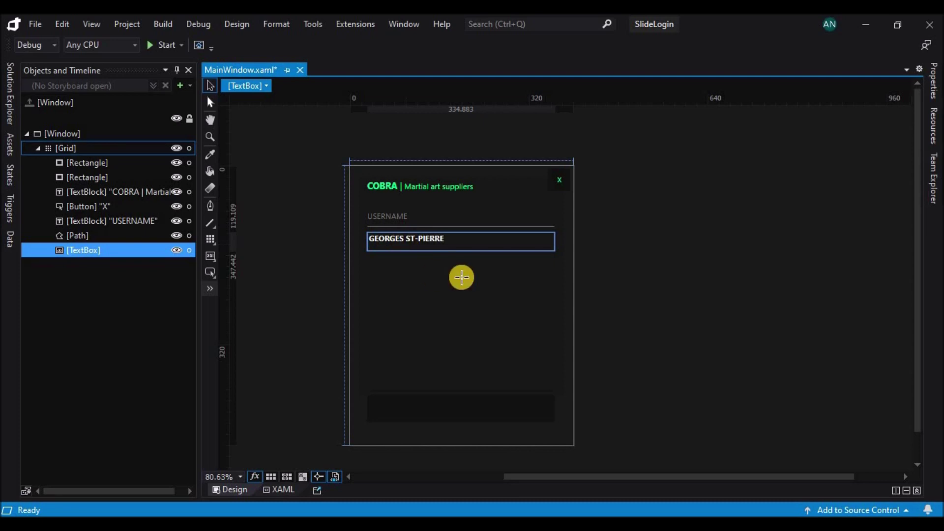
pyautogui.click(717, 241)
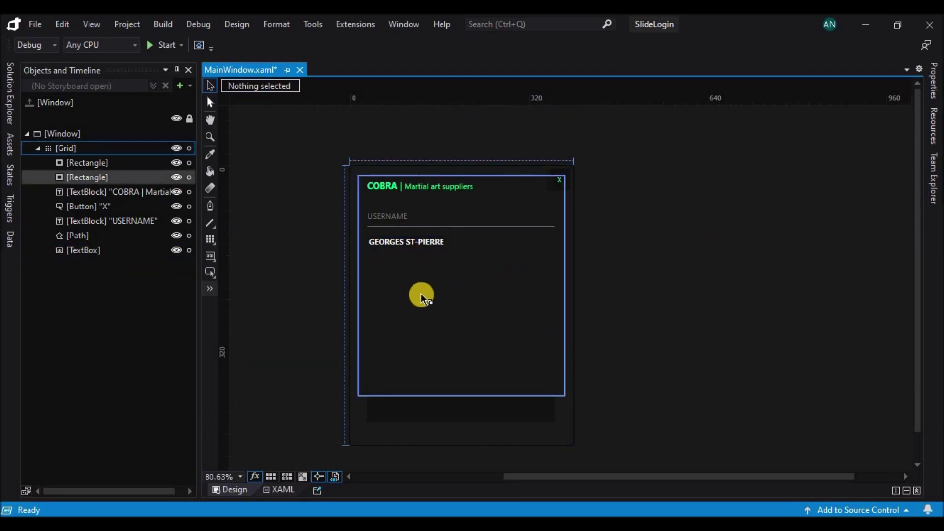
# Duplicate the USERNAME text block, its line and text box together, placing the copies' upper edge about 170 from the window's top
pyautogui.click(99, 221)
pyautogui.keyDown('ctrl'); pyautogui.click(91, 237); pyautogui.keyUp('ctrl')
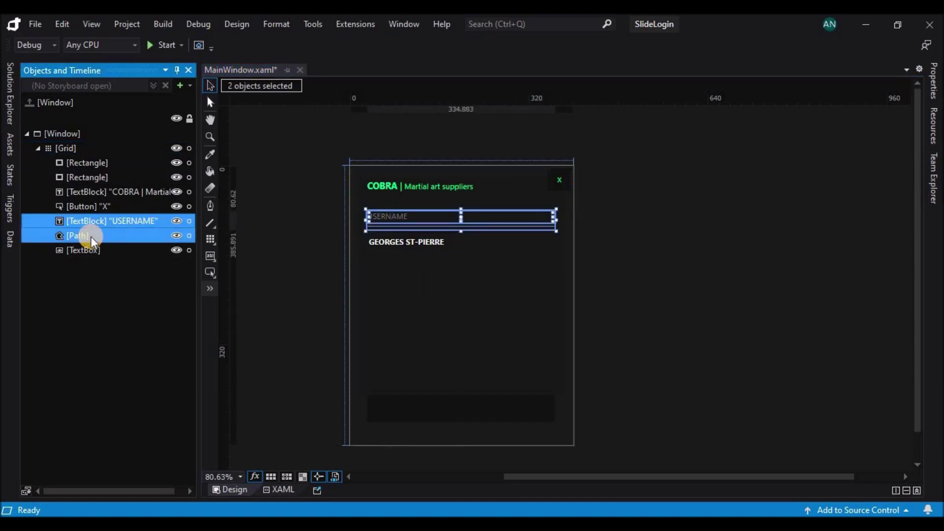
pyautogui.keyDown('ctrl'); pyautogui.click(84, 249); pyautogui.keyUp('ctrl')
pyautogui.moveTo(402, 253); pyautogui.dragTo(402, 300)
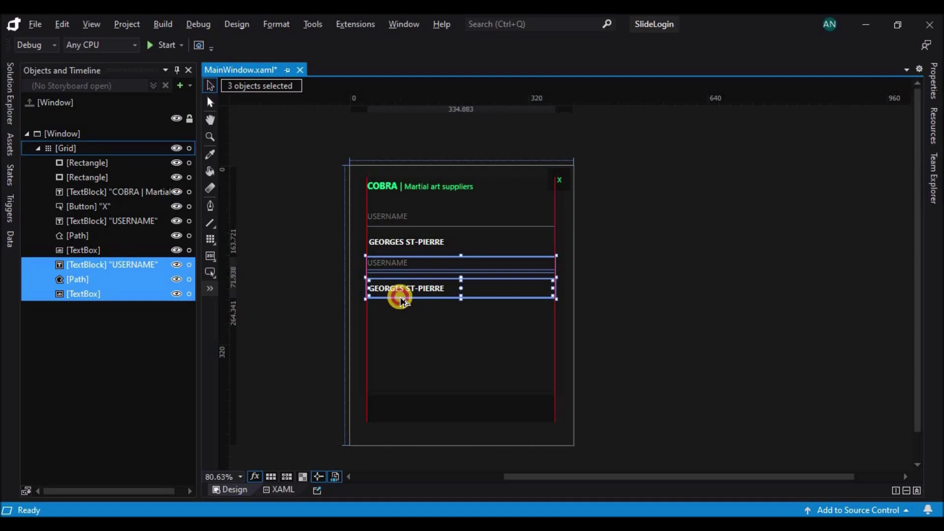
pyautogui.moveTo(401, 298); pyautogui.dragTo(401, 300)
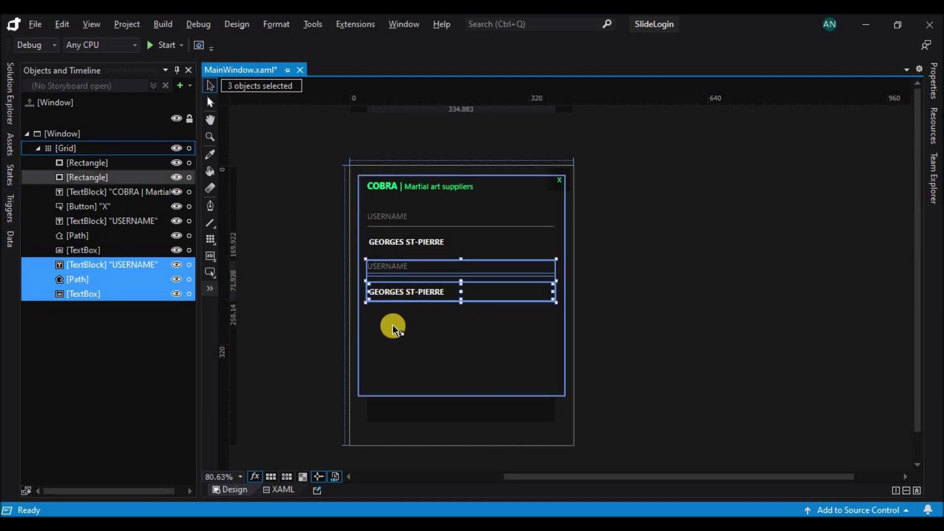
# Change the duplicated USERNAME text block's text to PASSWORD
pyautogui.click(403, 269)
pyautogui.write('PASSWORD')
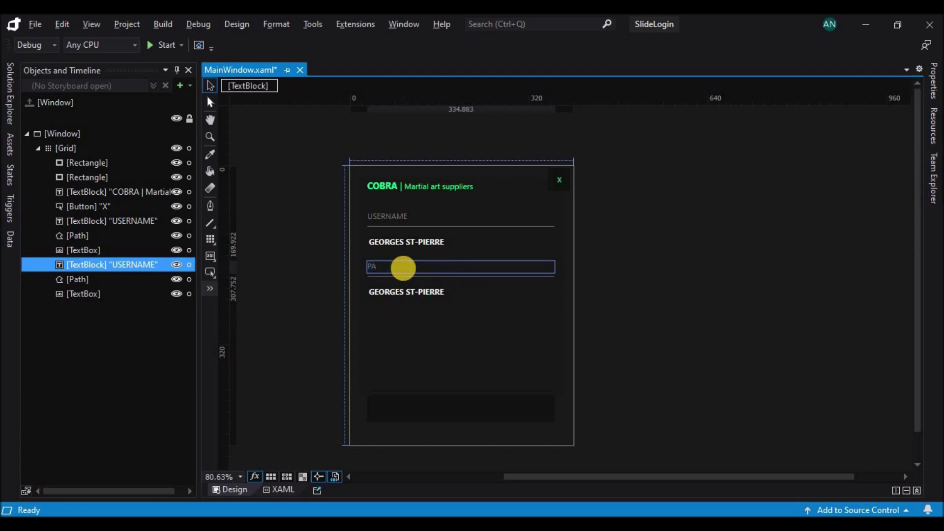
pyautogui.click(428, 294)
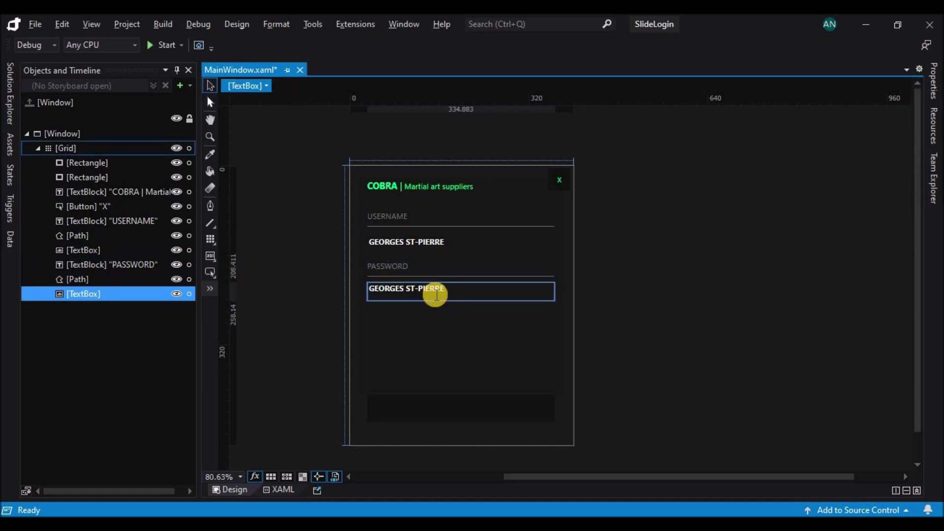
pyautogui.click(797, 297)
pyautogui.click(506, 285)
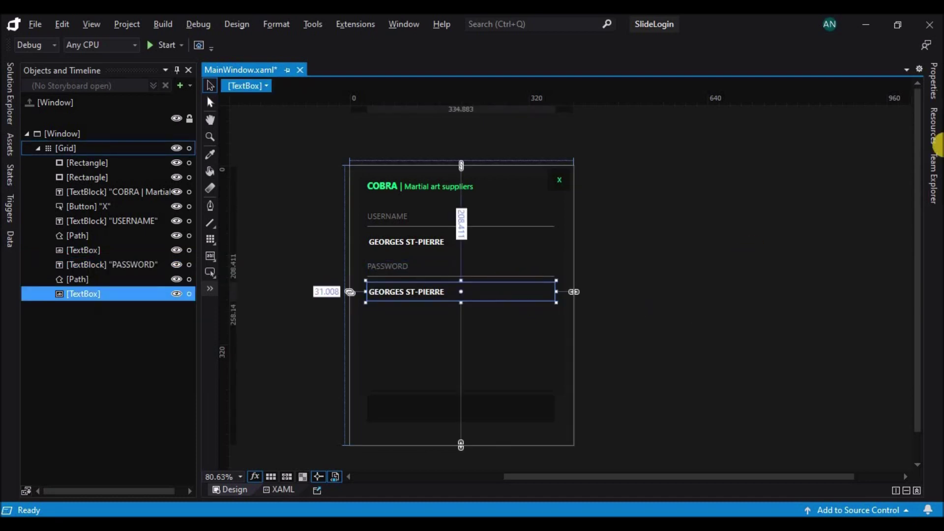
pyautogui.click(933, 81)
pyautogui.moveTo(923, 265); pyautogui.dragTo(927, 426)
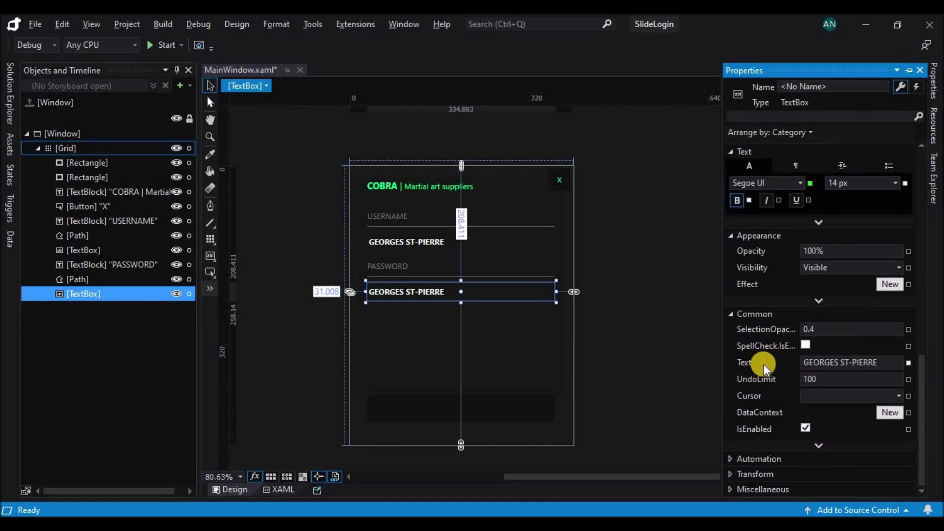
# Find the PasswordBox control and draw one about 335 by 32 directly beneath the duplicated text box
pyautogui.click(209, 290)
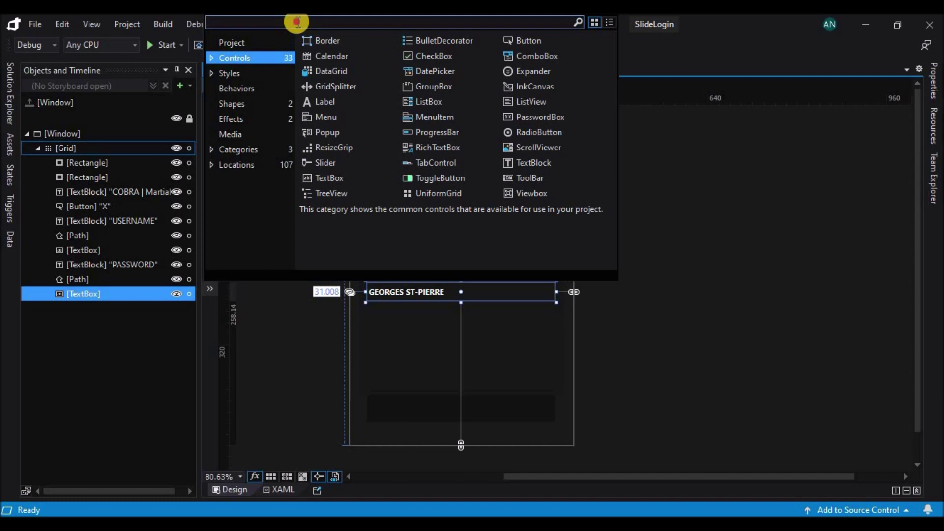
pyautogui.write('pass')
pyautogui.click(313, 55)
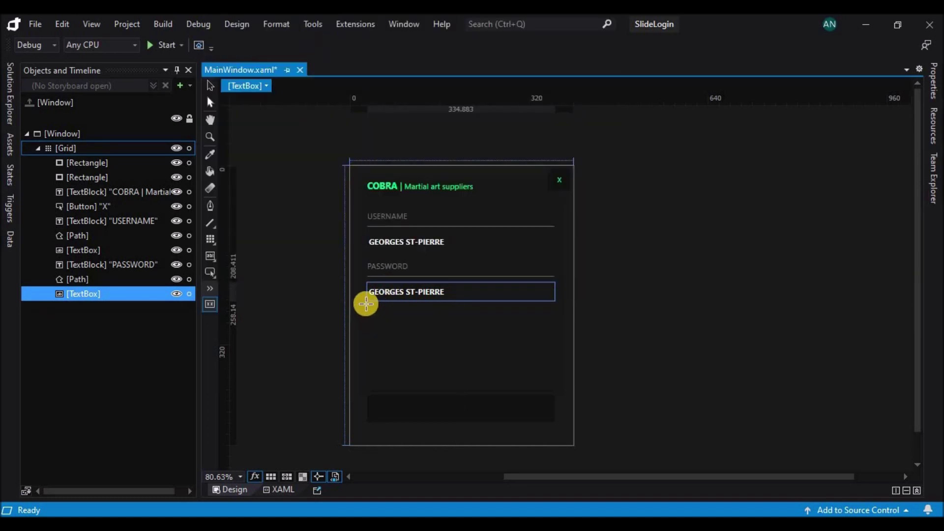
pyautogui.moveTo(367, 301); pyautogui.dragTo(549, 319)
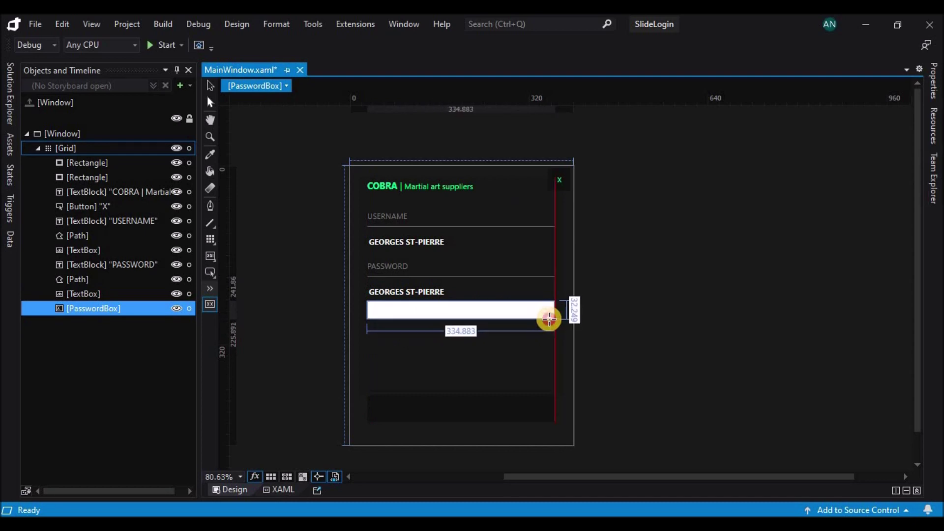
# Set the password box's height to 33.449, taken from the duplicated text box
pyautogui.click(402, 289)
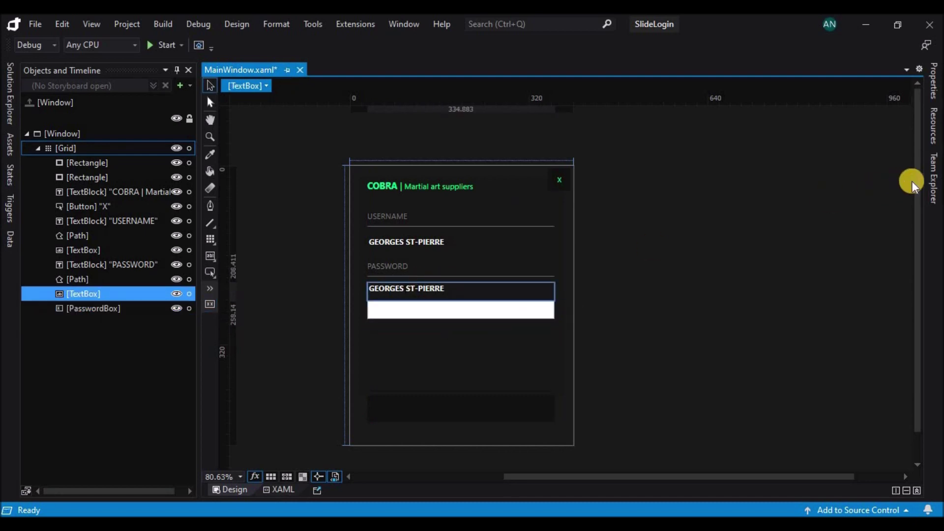
pyautogui.click(933, 81)
pyautogui.scroll(2, 882, 296)
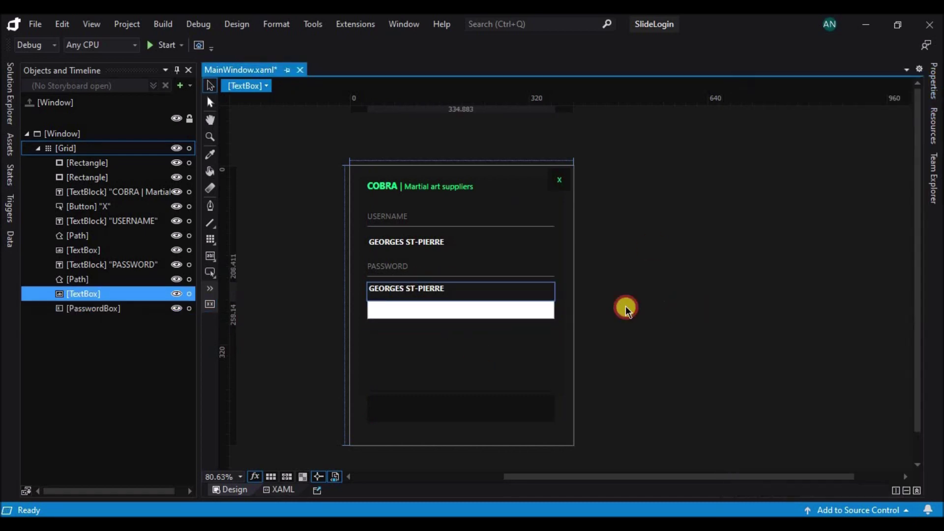
pyautogui.click(933, 81)
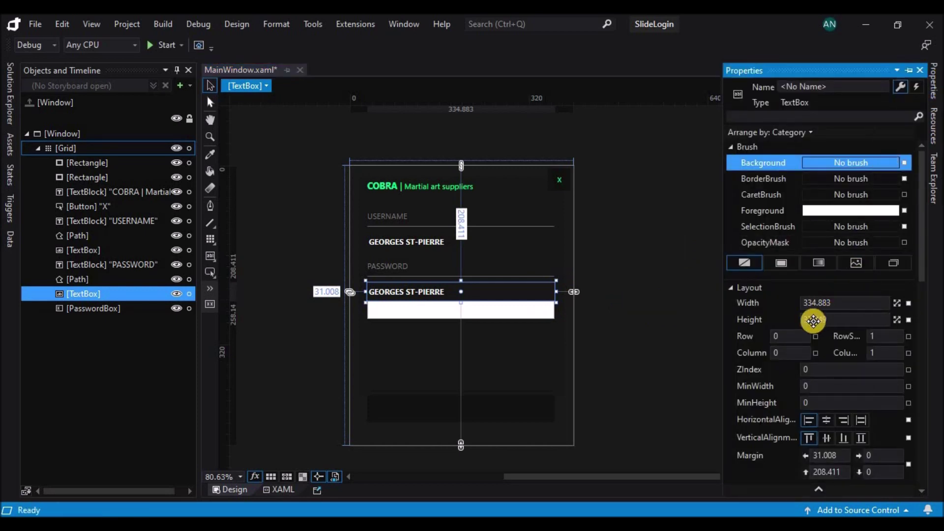
pyautogui.click(476, 311)
pyautogui.click(933, 81)
pyautogui.click(846, 458)
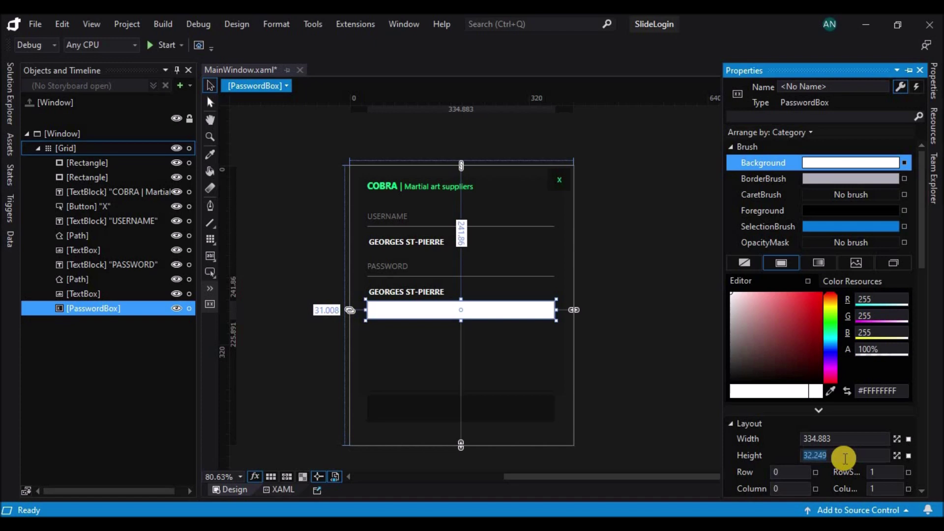
pyautogui.press('Return')
pyautogui.click(617, 362)
# Delete the duplicated text box under PASSWORD and move the password box up to about 210 from the window's top
pyautogui.click(482, 290)
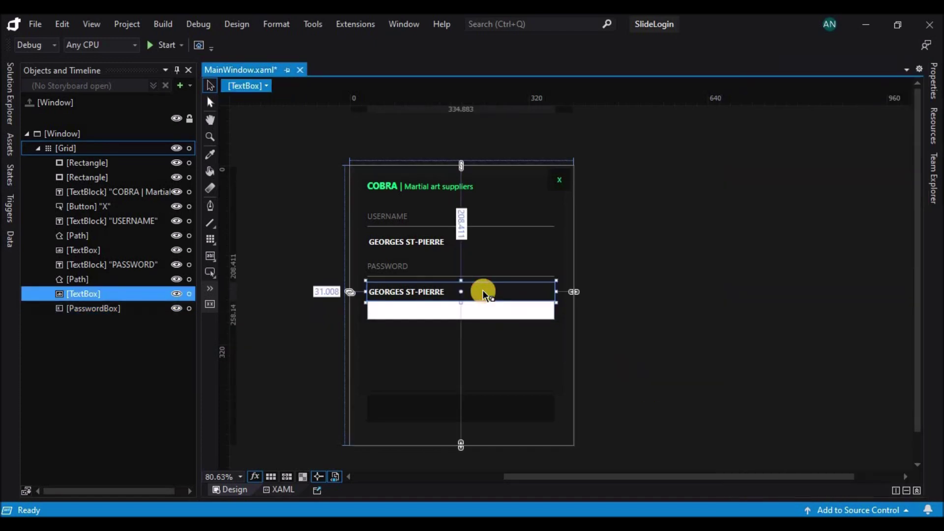
pyautogui.press('Delete')
pyautogui.click(476, 310)
pyautogui.press('Up')
pyautogui.press('Up')
pyautogui.press('Up')
pyautogui.press('Up')
pyautogui.press('Up')
pyautogui.press('Up')
pyautogui.press('Up')
pyautogui.press('Up')
pyautogui.press('Up')
pyautogui.press('Up')
pyautogui.press('Up')
pyautogui.press('Up')
pyautogui.press('Up')
pyautogui.press('Up')
pyautogui.press('Up')
pyautogui.press('Up')
pyautogui.press('Up')
pyautogui.press('Up')
pyautogui.press('Up')
pyautogui.press('Up')
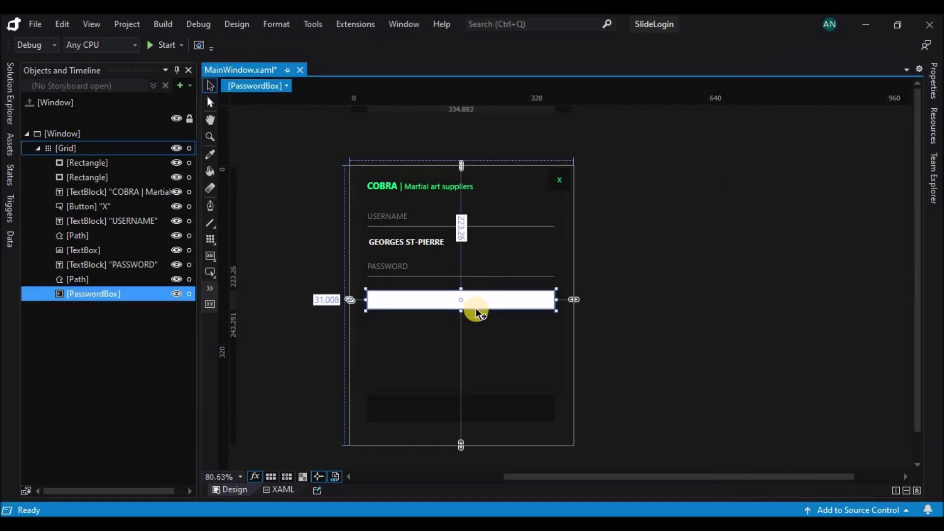
pyautogui.press('Up')
pyautogui.press('Up')
pyautogui.press('Up')
pyautogui.press('Up')
pyautogui.press('Up')
pyautogui.press('Up')
pyautogui.press('Up')
pyautogui.press('Up')
pyautogui.press('Up')
pyautogui.press('Up')
pyautogui.press('Up')
pyautogui.press('Up')
pyautogui.press('Up')
pyautogui.press('Up')
pyautogui.press('Up')
pyautogui.click(472, 242)
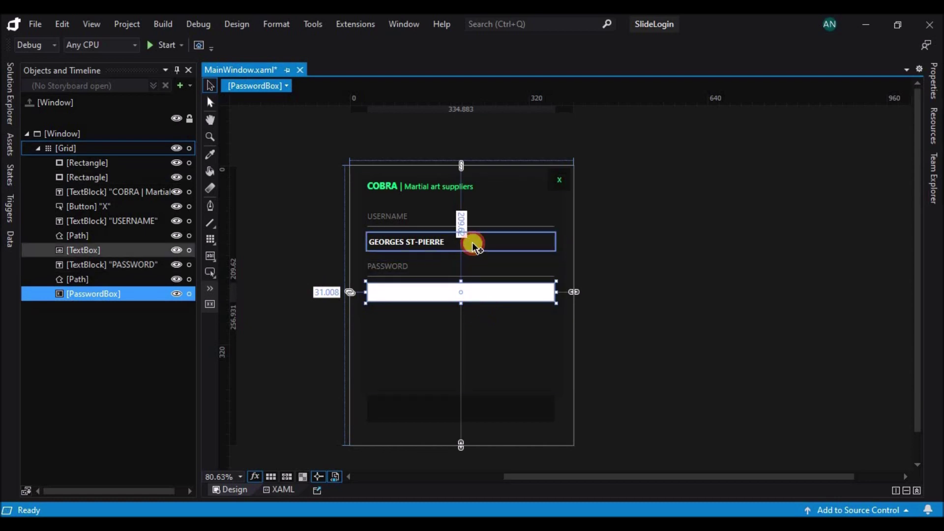
# Set the password box's Background, BorderBrush and SelectionBrush to no brush
pyautogui.click(465, 301)
pyautogui.click(934, 79)
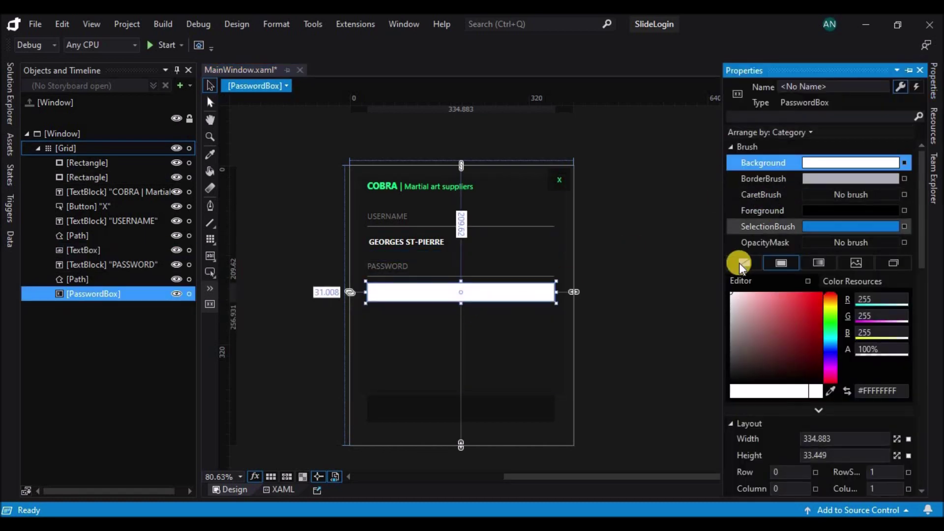
pyautogui.click(744, 263)
pyautogui.click(764, 178)
pyautogui.click(745, 263)
pyautogui.click(767, 227)
pyautogui.click(745, 263)
# Format the password box with 14 px bold text and centred vertical content alignment
pyautogui.scroll(-8, 921, 316)
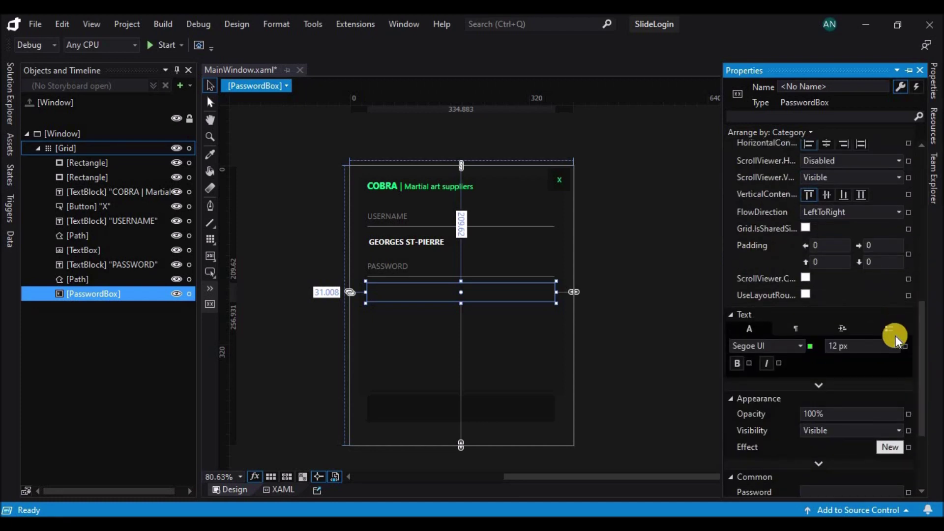
pyautogui.click(895, 346)
pyautogui.click(839, 418)
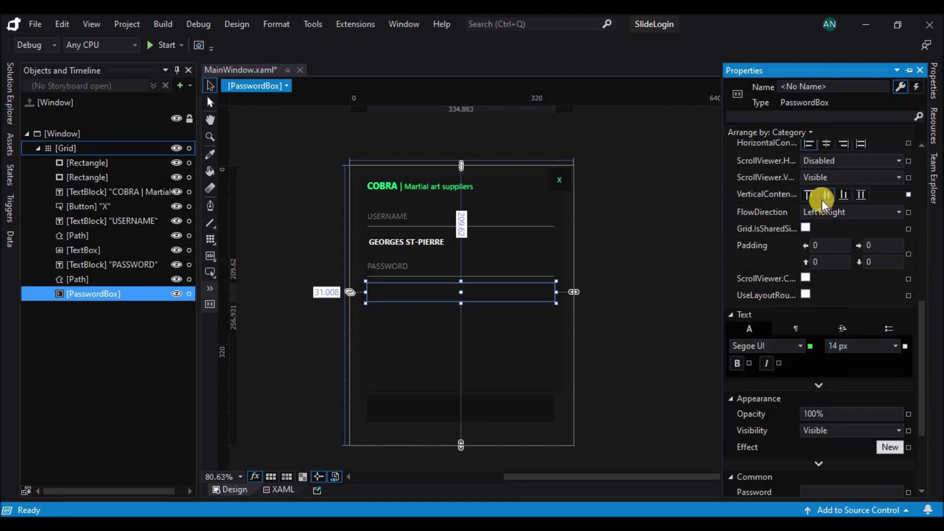
pyautogui.click(738, 367)
# Enter a sample password as the password box's Password value
pyautogui.scroll(-5, 921, 369)
pyautogui.click(815, 358)
pyautogui.write('fdg')
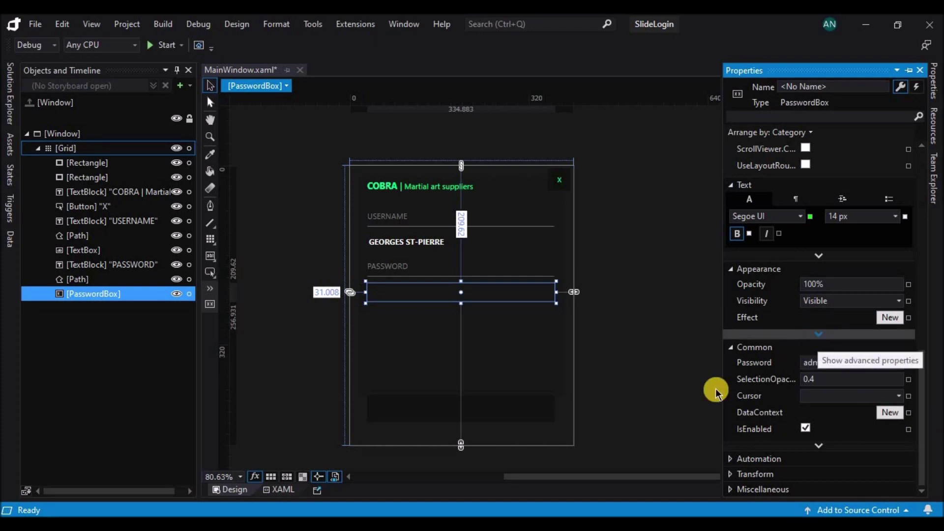
# Set the password box's Foreground to white
pyautogui.click(658, 381)
pyautogui.click(474, 294)
pyautogui.click(937, 101)
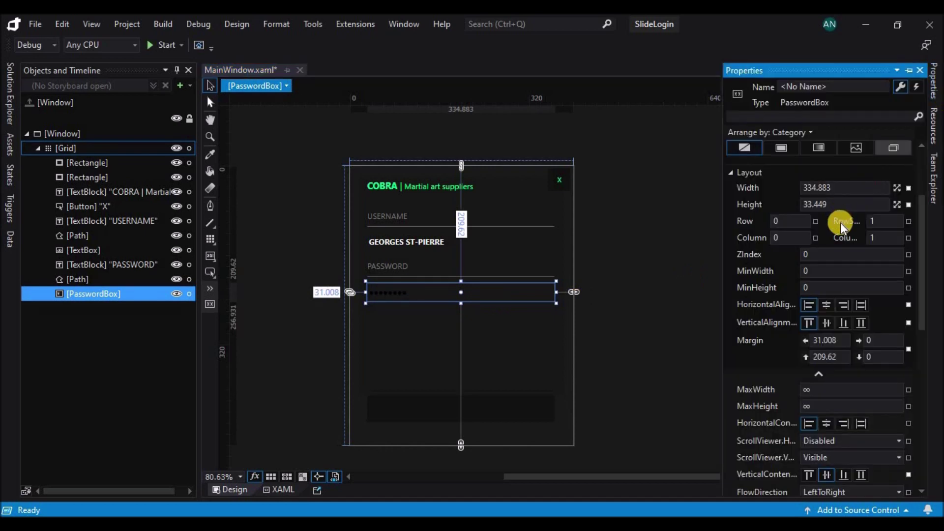
pyautogui.scroll(3, 840, 223)
pyautogui.click(791, 194)
pyautogui.click(733, 284)
pyautogui.click(681, 265)
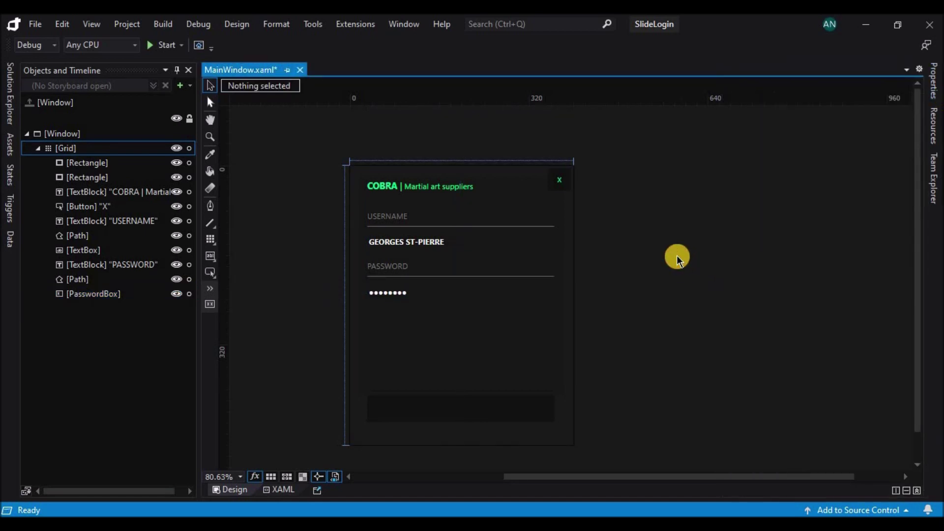
# Find the check box control in the assets and draw one about 335 px wide and 25 px high below the password box
pyautogui.click(211, 287)
pyautogui.press('BackSpace')
pyautogui.press('BackSpace')
pyautogui.press('BackSpace')
pyautogui.press('BackSpace')
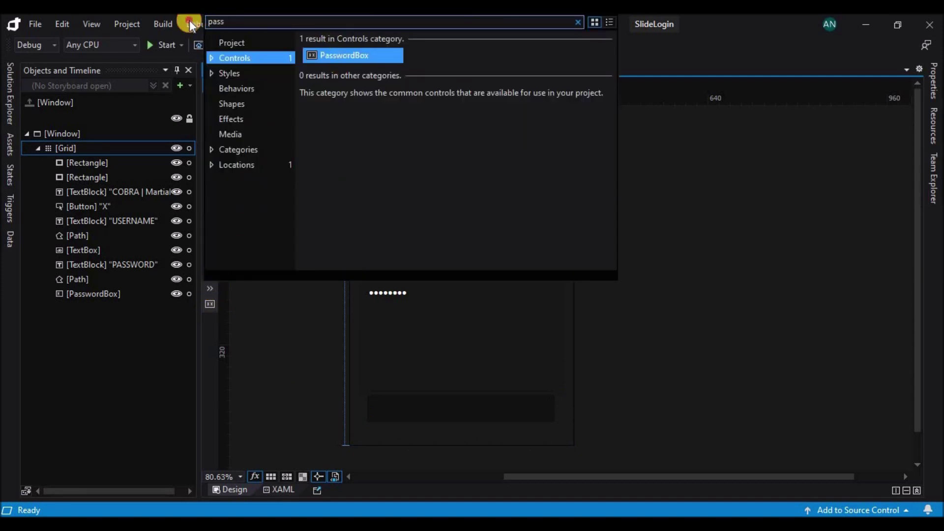
pyautogui.write('ch')
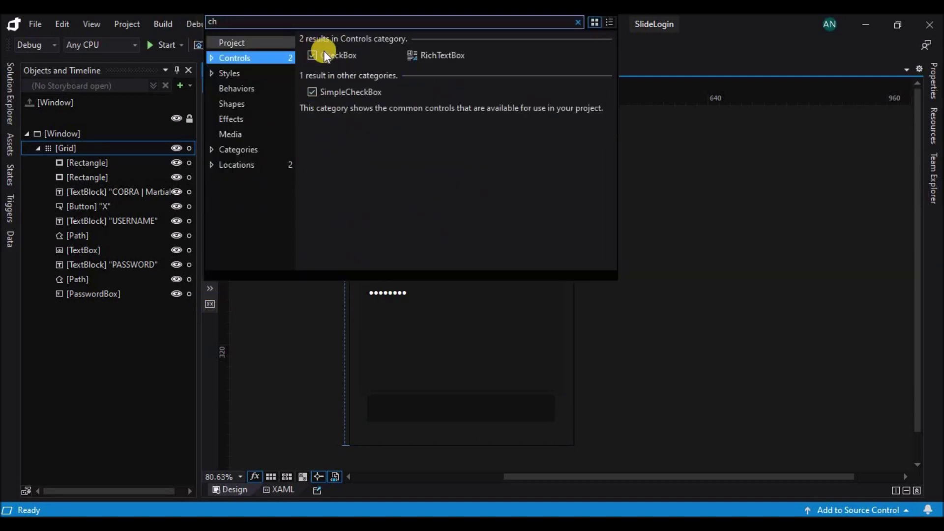
pyautogui.click(340, 92)
pyautogui.moveTo(368, 302); pyautogui.dragTo(552, 314)
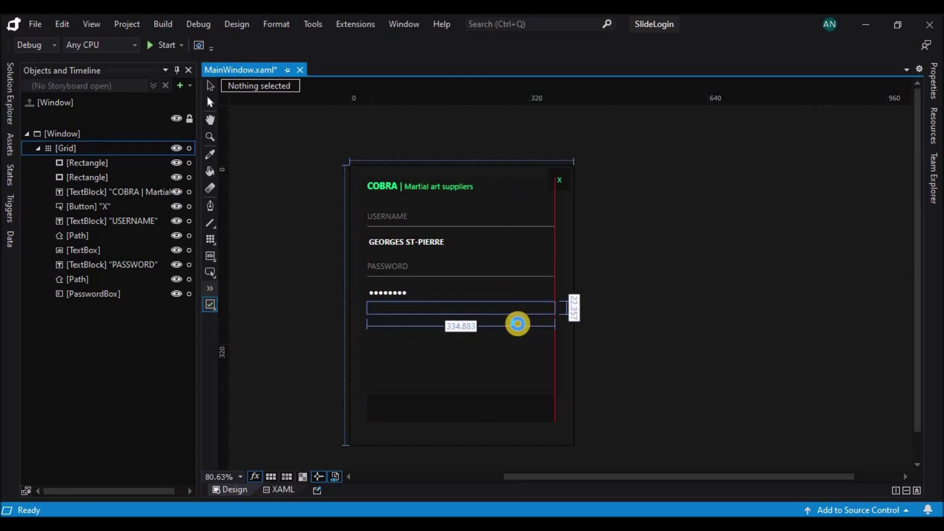
pyautogui.moveTo(462, 325)
pyautogui.mouseDown()
pyautogui.moveTo(461, 304)
pyautogui.moveTo(463, 323)
pyautogui.mouseUp()
# Change the check box's label to "Keep me signed in"
pyautogui.doubleClick(402, 312)
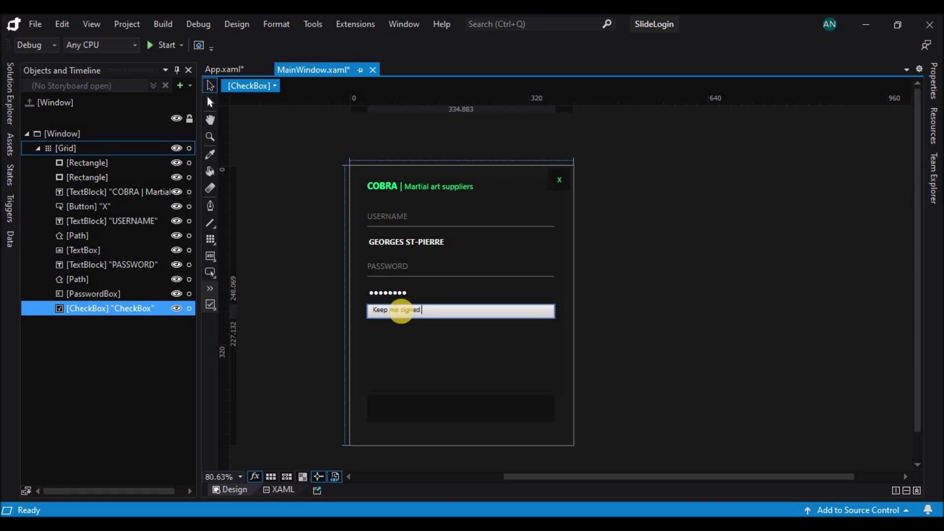
pyautogui.write('Keep me signed in')
pyautogui.click(396, 334)
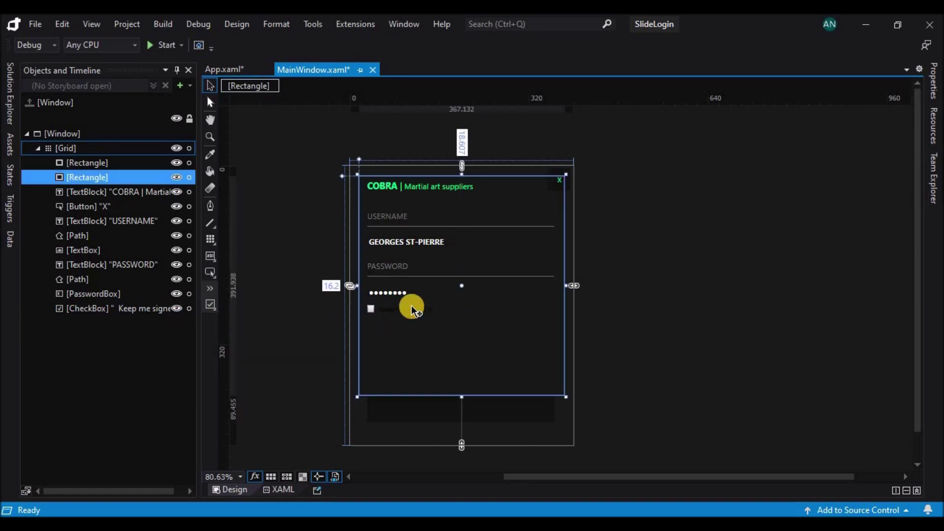
# Try to sample the COBRA title's green into the check box's Background gradient
pyautogui.click(411, 307)
pyautogui.press('F4')
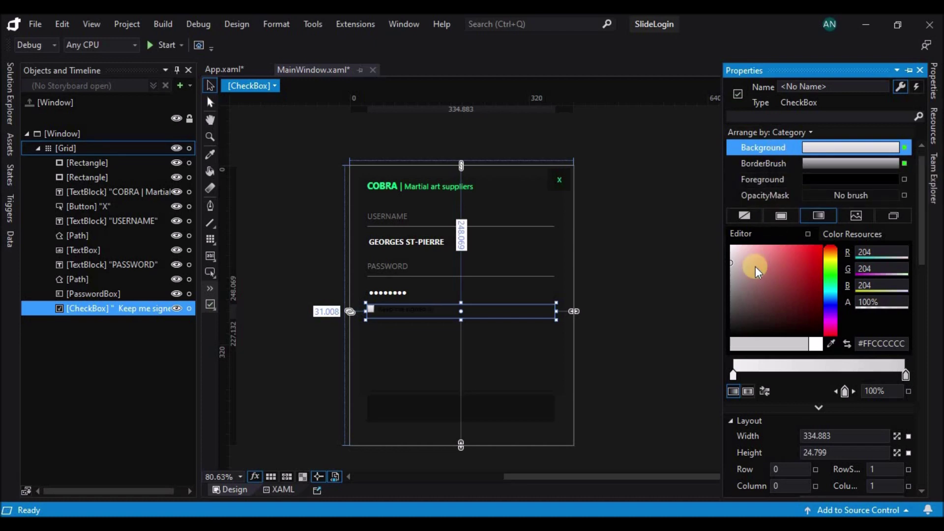
pyautogui.click(830, 344)
pyautogui.click(373, 186)
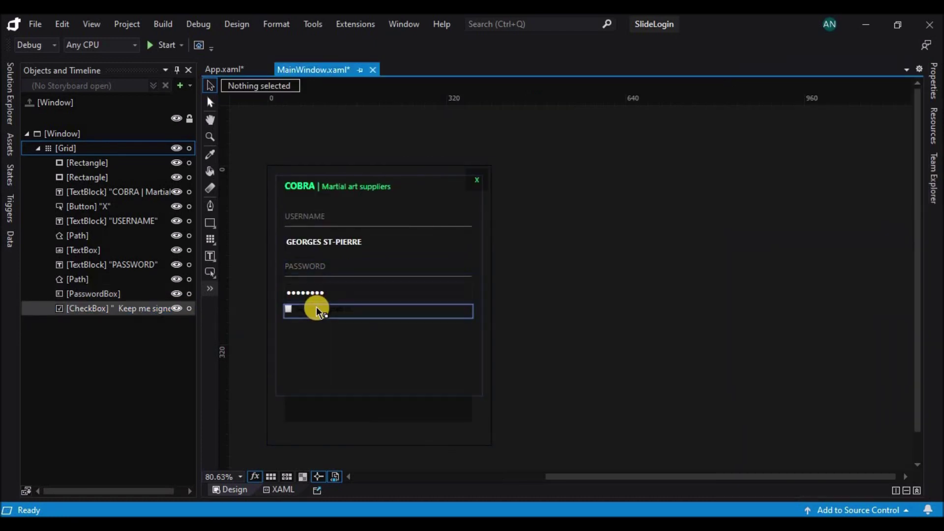
# Make the check box's BorderBrush a solid brush in the green sampled from the COBRA title
pyautogui.click(317, 306)
pyautogui.click(937, 82)
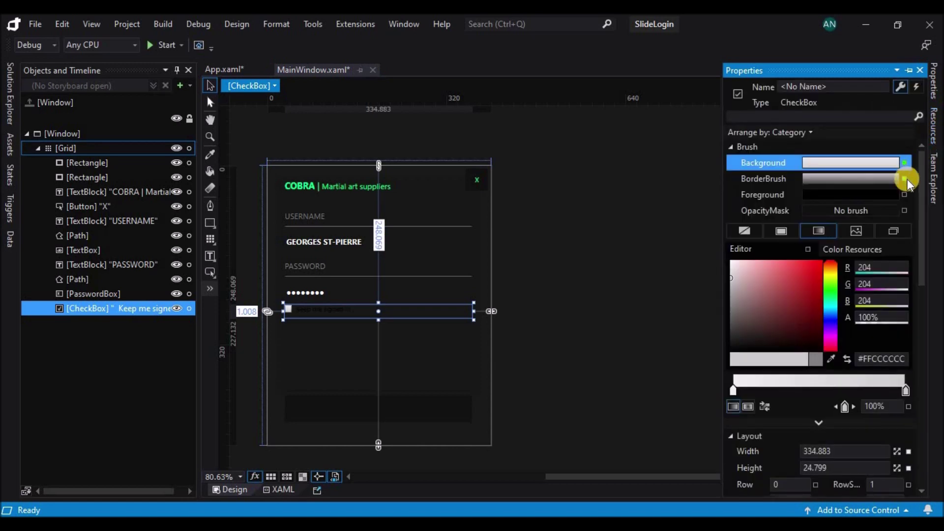
pyautogui.scroll(-2, 925, 256)
pyautogui.scroll(2, 924, 248)
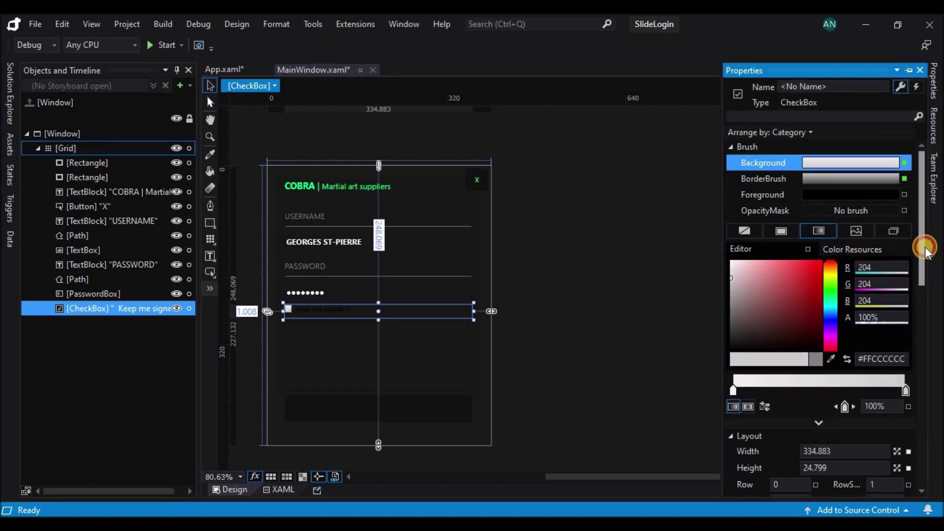
pyautogui.click(786, 181)
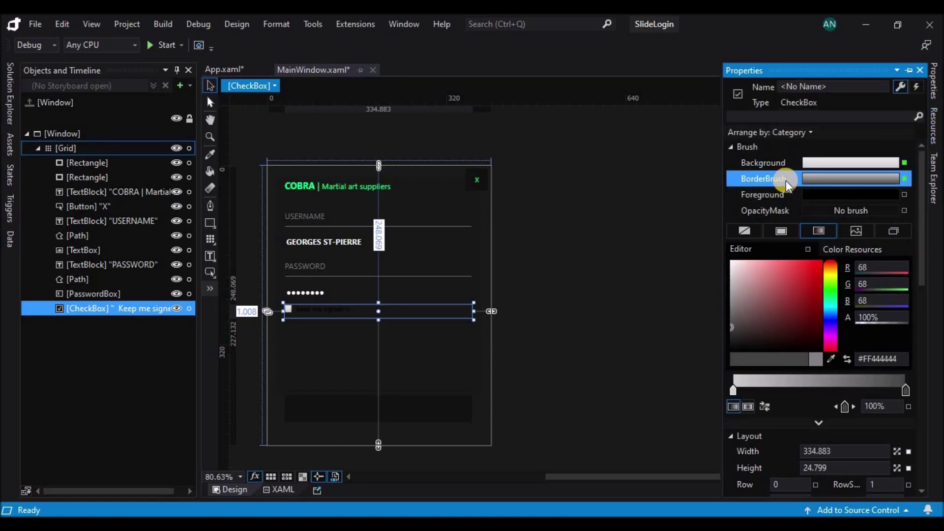
pyautogui.click(781, 231)
pyautogui.click(831, 359)
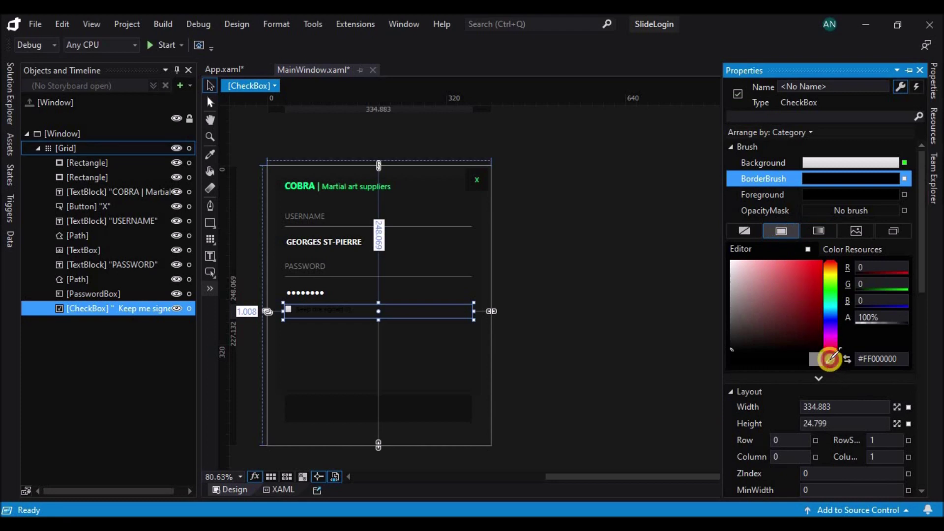
pyautogui.click(301, 186)
pyautogui.click(533, 265)
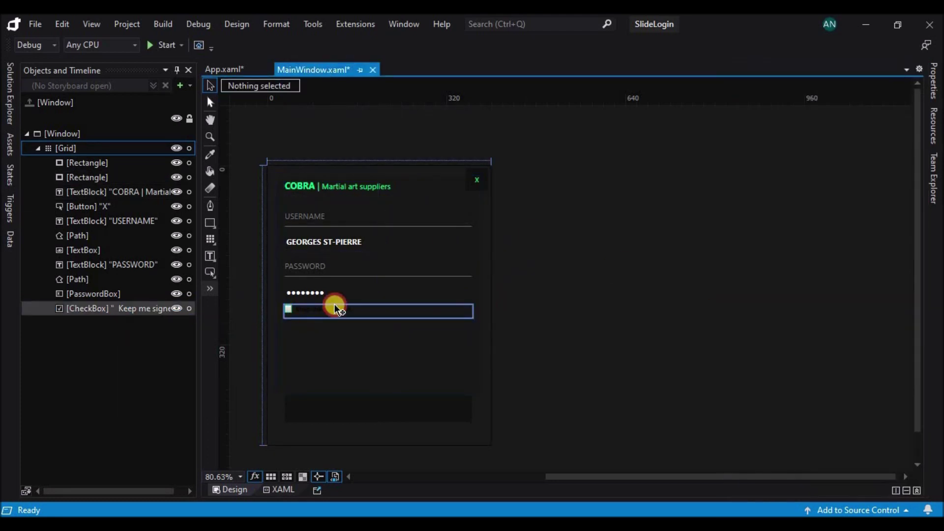
# Set the check box's Background to no brush and its Foreground to white
pyautogui.click(334, 309)
pyautogui.click(758, 163)
pyautogui.click(744, 231)
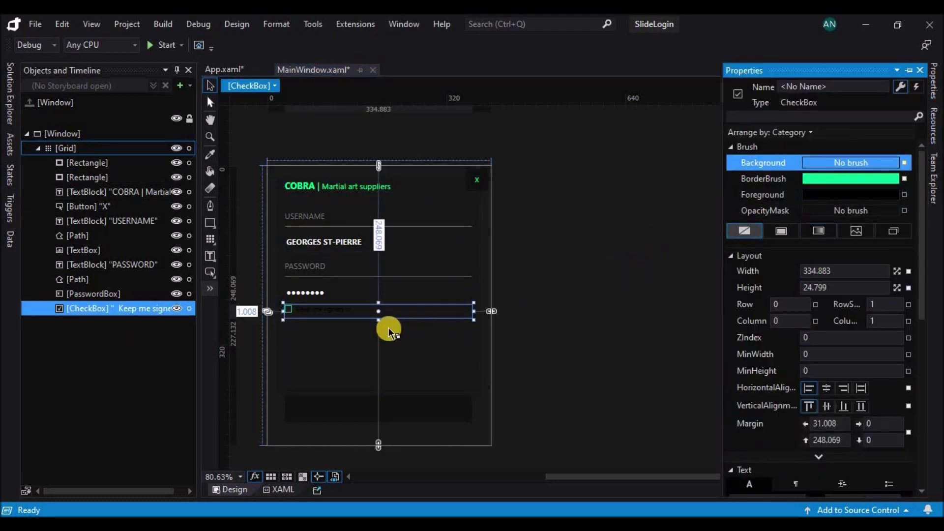
pyautogui.click(331, 312)
pyautogui.click(937, 99)
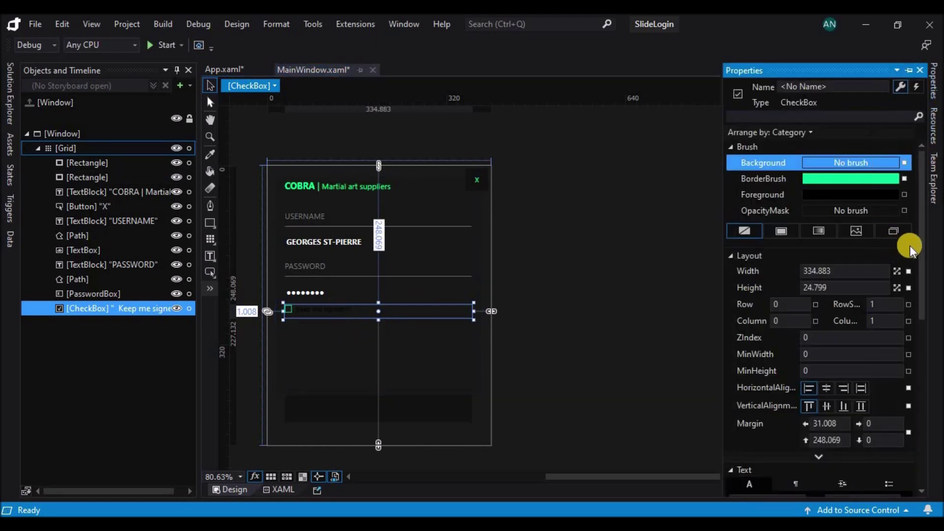
pyautogui.click(795, 194)
pyautogui.click(731, 262)
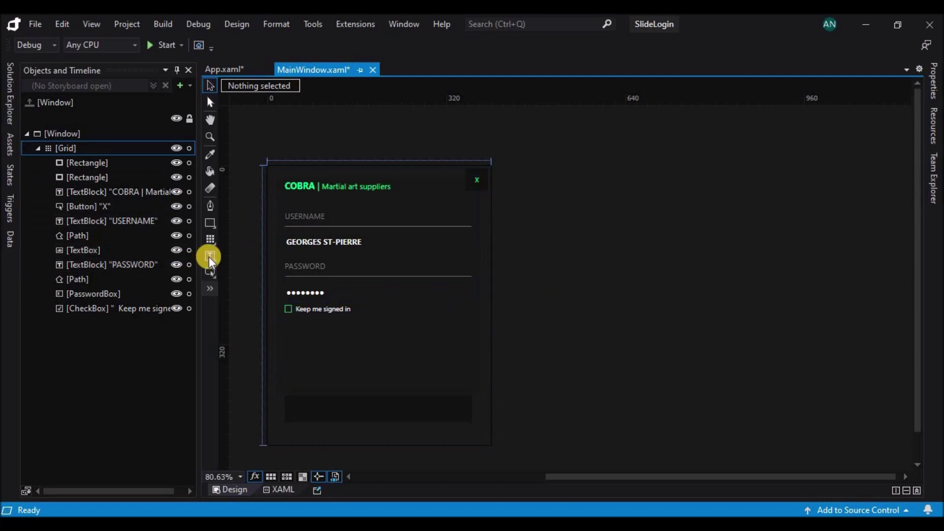
# Draw a button about 335 px wide and 45 px high below the Keep me signed in check box
pyautogui.click(210, 272)
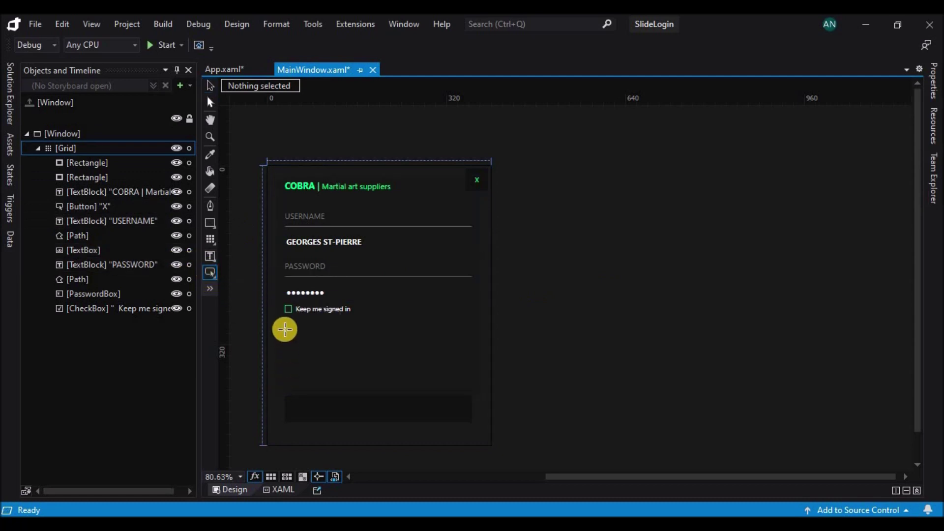
pyautogui.moveTo(289, 333); pyautogui.dragTo(473, 346)
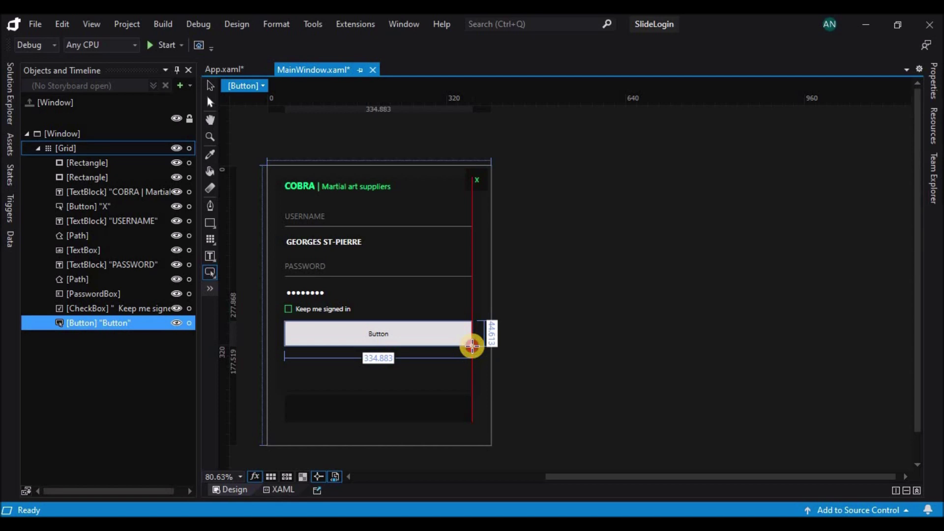
pyautogui.moveTo(473, 346); pyautogui.dragTo(472, 346)
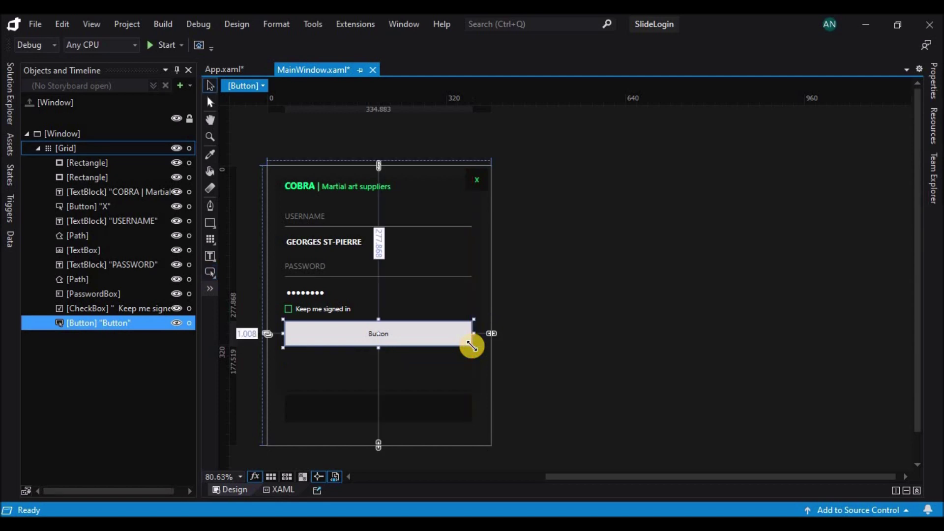
# Set the new button's Background to the green sampled from the COBRA title
pyautogui.click(937, 83)
pyautogui.click(831, 359)
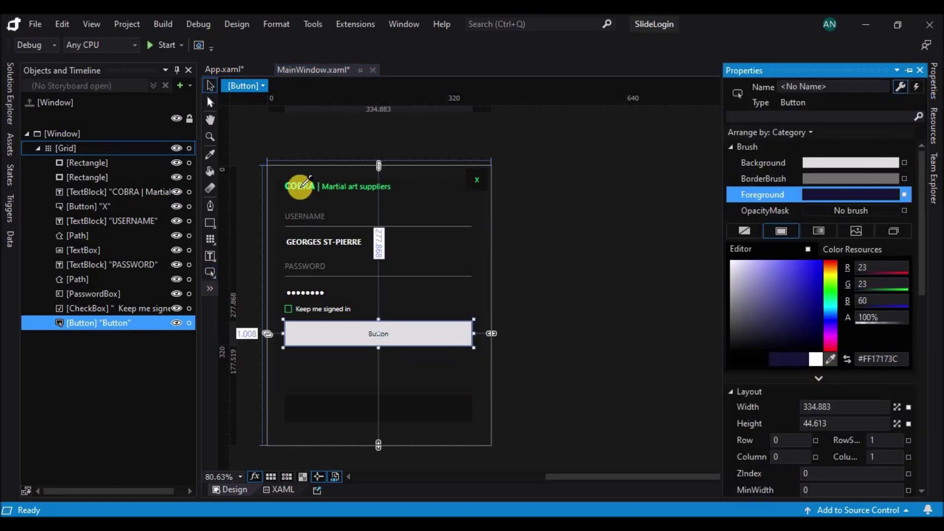
pyautogui.click(764, 163)
pyautogui.click(831, 359)
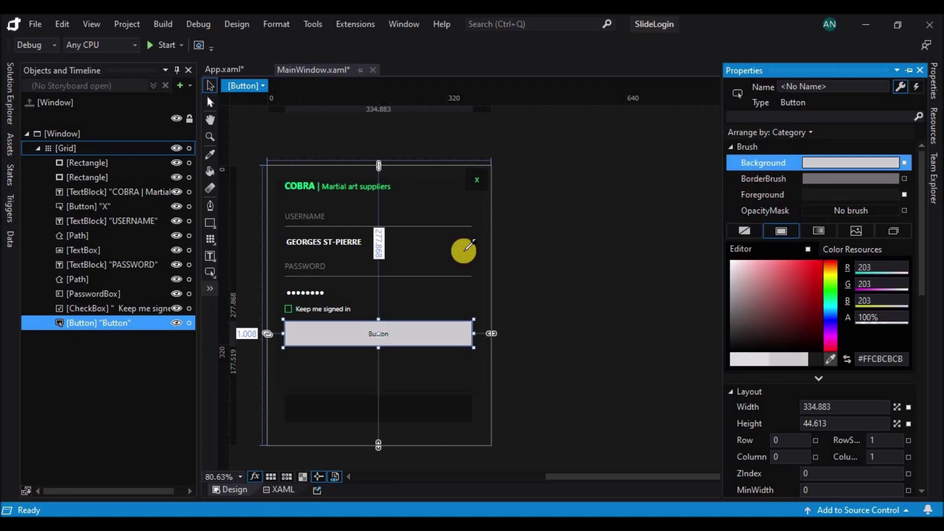
pyautogui.click(297, 185)
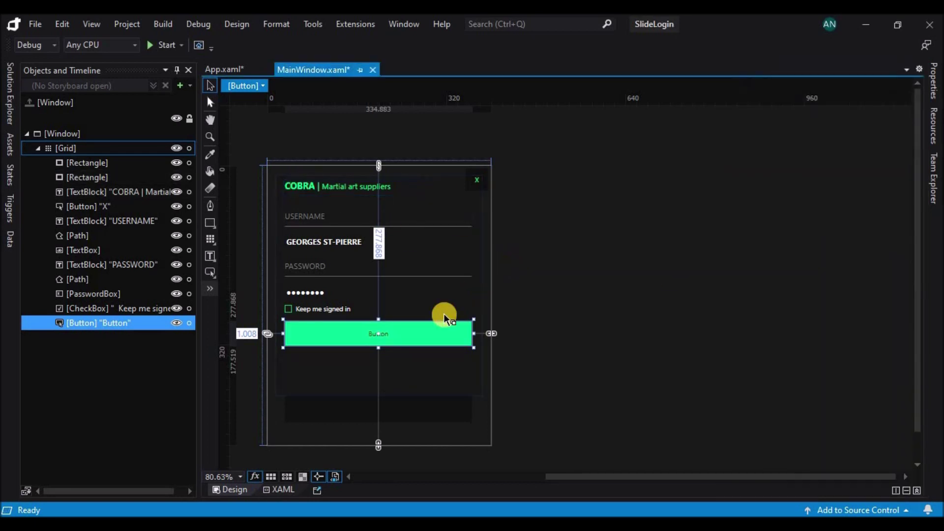
# Set the green button's BorderBrush to no brush and its Foreground to white #FFFFFFFF
pyautogui.click(418, 331)
pyautogui.click(933, 81)
pyautogui.click(764, 179)
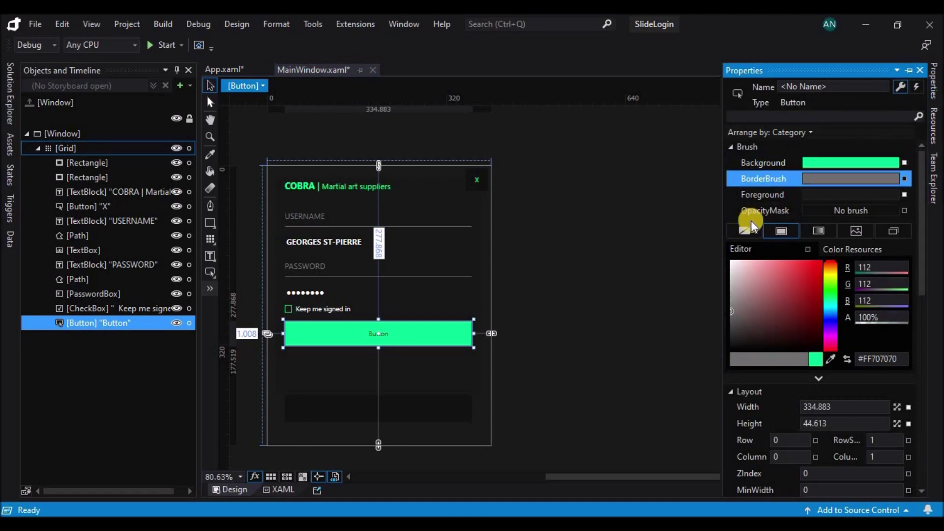
pyautogui.click(746, 230)
pyautogui.click(763, 195)
pyautogui.click(782, 230)
pyautogui.click(732, 261)
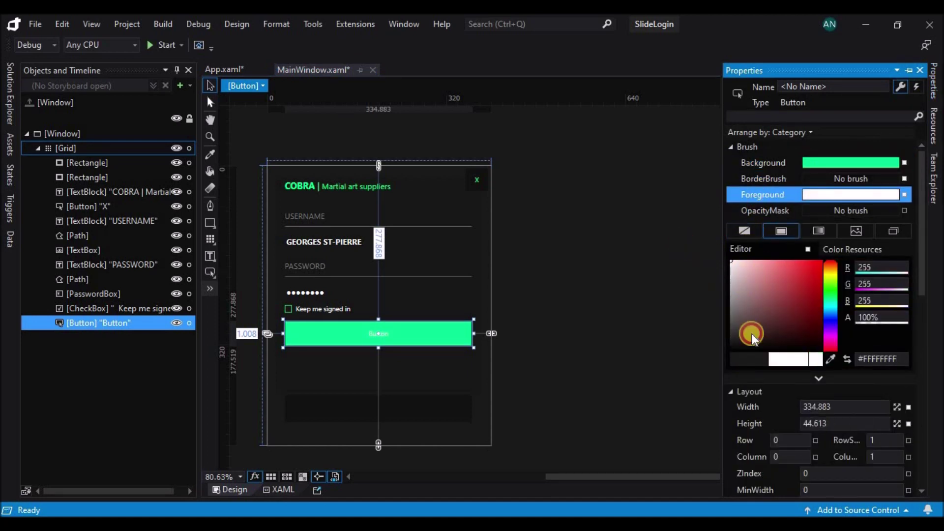
# Format the green button's text as 16 px bold and change its label to LOG IN
pyautogui.moveTo(922, 284); pyautogui.dragTo(876, 397)
pyautogui.click(870, 397)
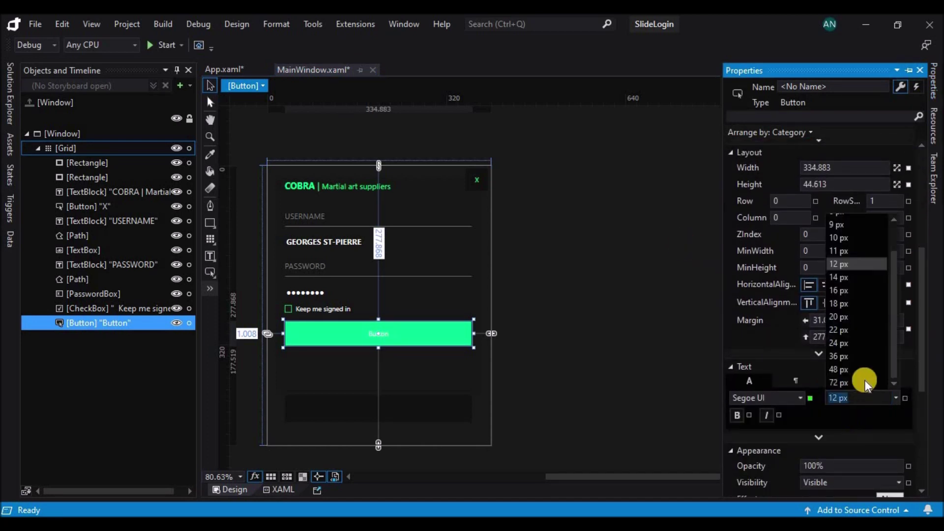
pyautogui.click(842, 291)
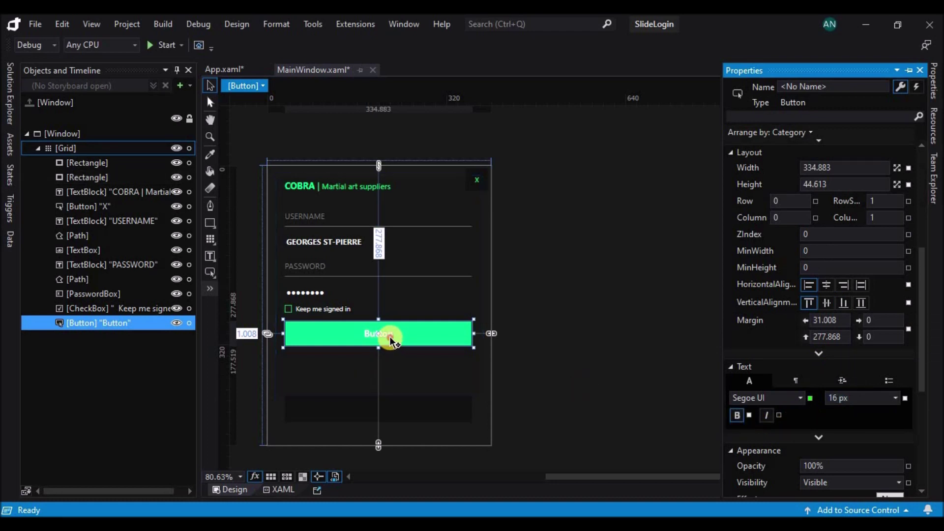
pyautogui.doubleClick(375, 333)
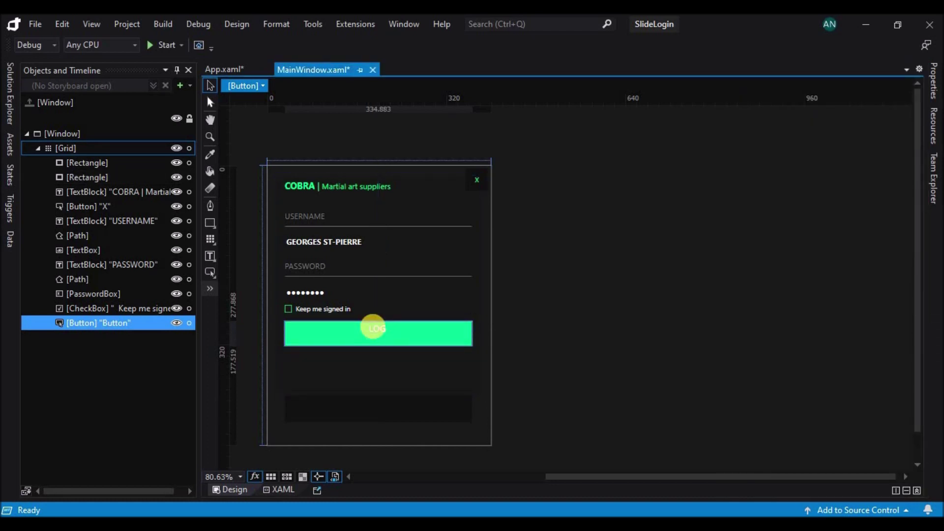
pyautogui.press('Escape')
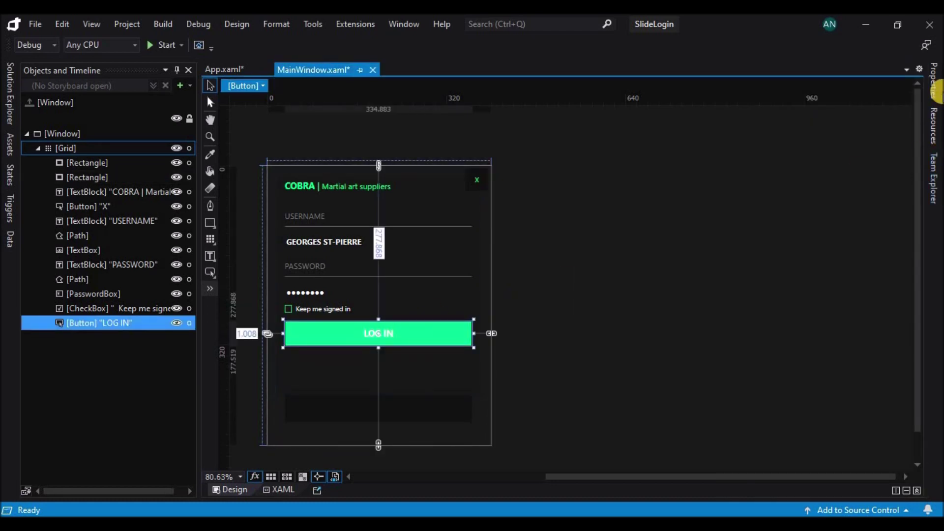
# Set the LOG IN button's font size to 14 px
pyautogui.click(933, 81)
pyautogui.scroll(-5, 912, 400)
pyautogui.click(870, 401)
pyautogui.click(843, 289)
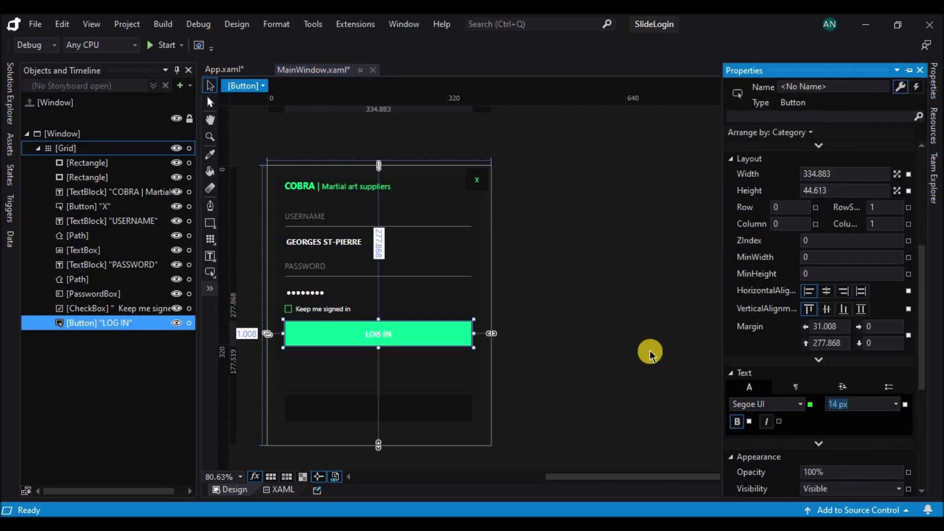
pyautogui.click(651, 350)
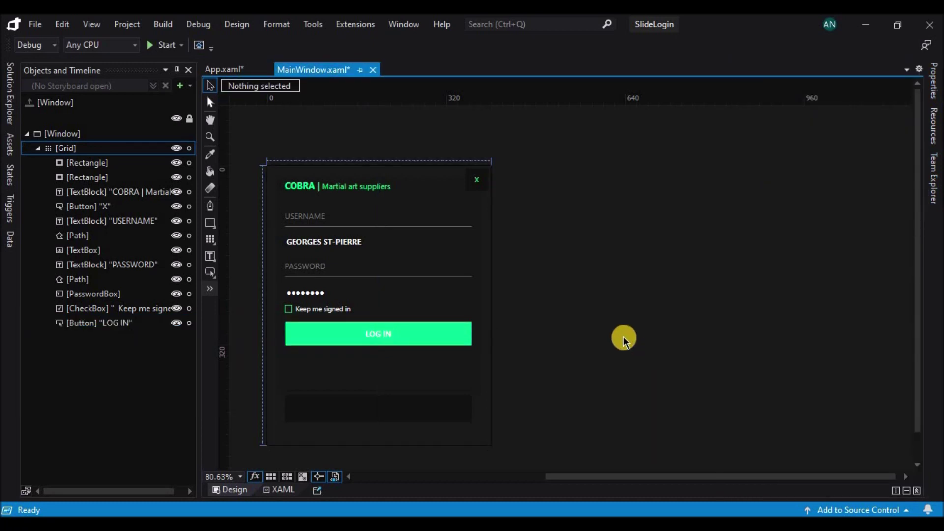
# Add a text block about 228 px wide and 26 px high below the LOG IN button, reading "Forgot your password ?"
pyautogui.click(215, 262)
pyautogui.moveTo(313, 349); pyautogui.dragTo(441, 364)
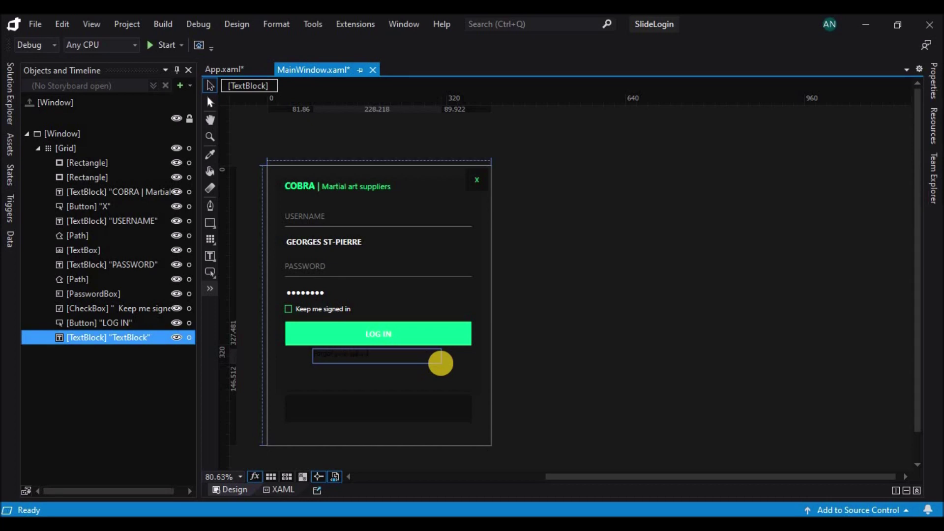
pyautogui.press('Escape')
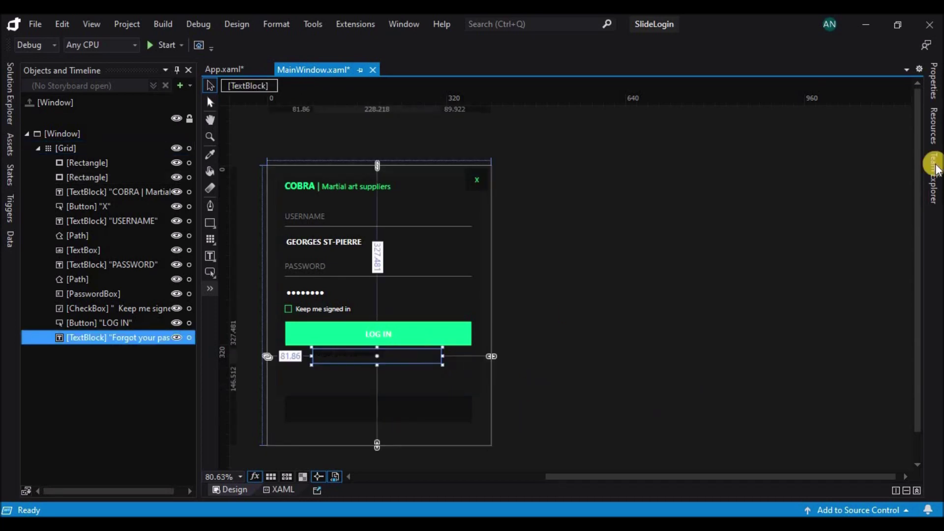
# Set the "Forgot your password ?" text block's Foreground to white and its font size to 14 px
pyautogui.click(933, 82)
pyautogui.moveTo(745, 268); pyautogui.dragTo(677, 255)
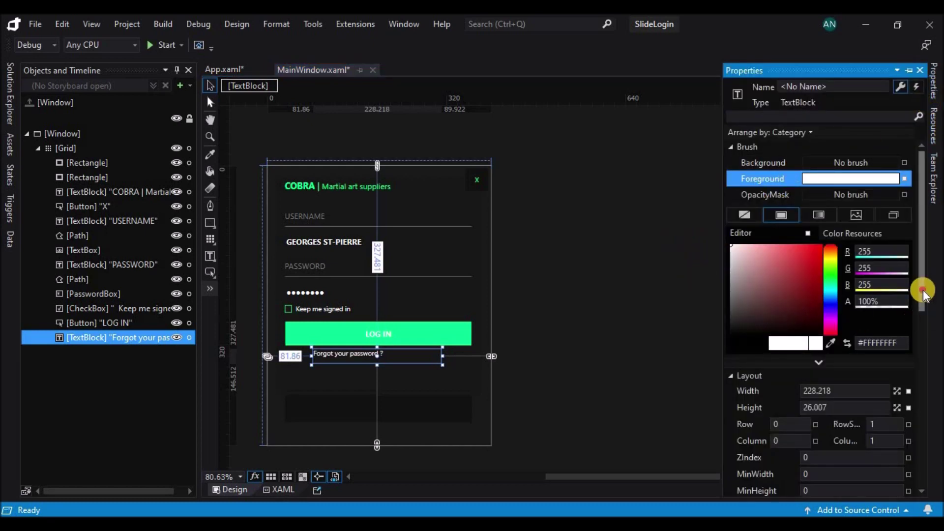
pyautogui.moveTo(924, 290); pyautogui.dragTo(913, 388)
pyautogui.click(896, 373)
pyautogui.click(845, 251)
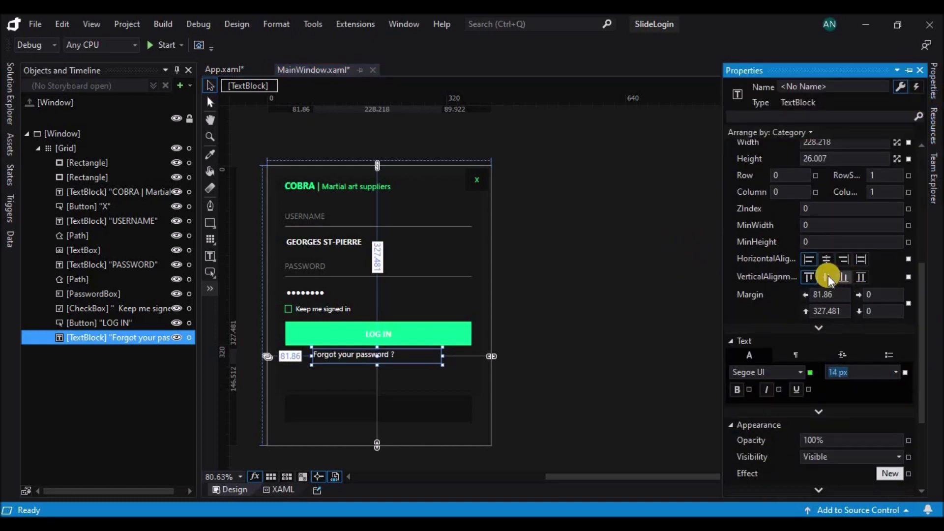
# Center the text of the "Forgot your password ?" text block
pyautogui.click(819, 327)
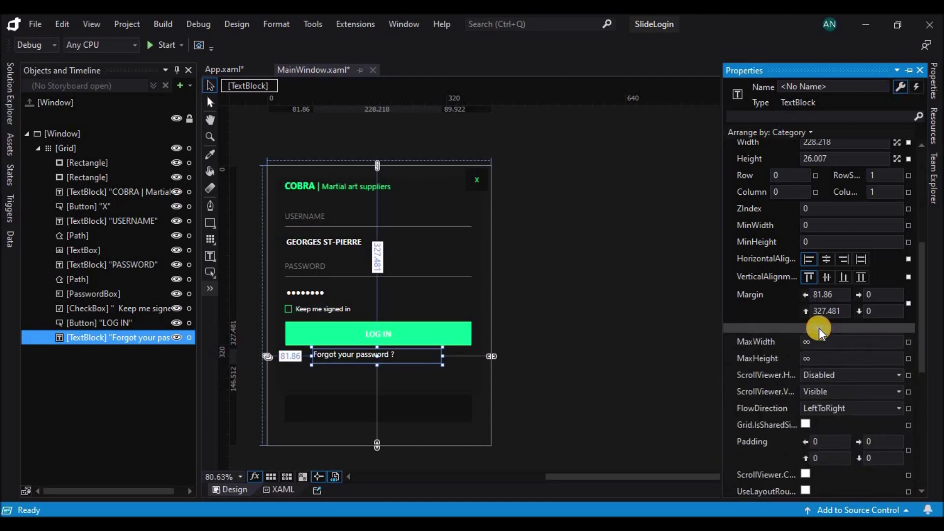
pyautogui.click(820, 319)
pyautogui.click(807, 349)
pyautogui.click(861, 382)
pyautogui.click(856, 422)
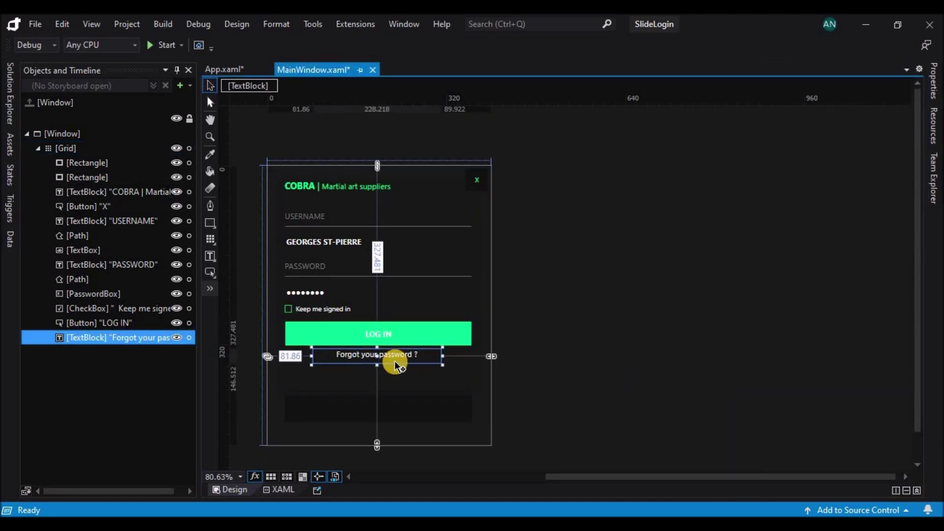
pyautogui.click(586, 337)
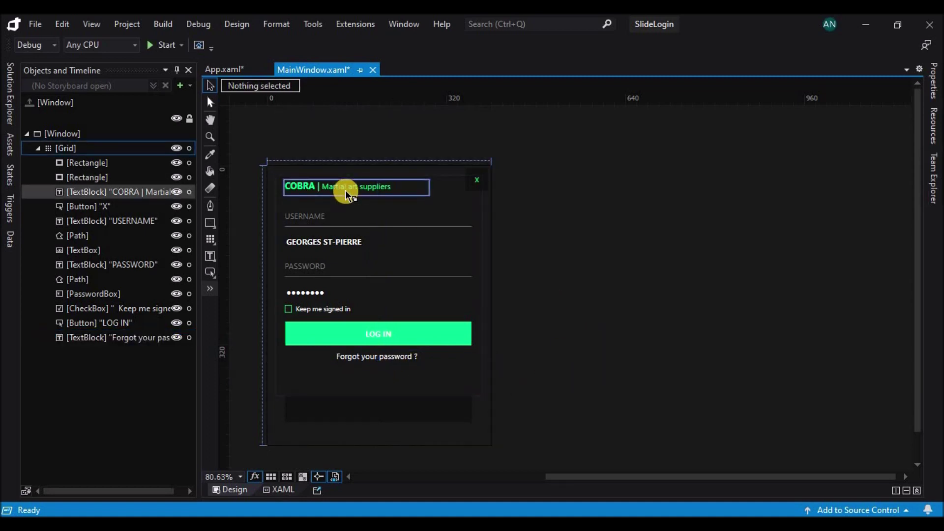
# Shrink the username and password elements, check box and LOG IN button together around their centre to about 293 px wide
pyautogui.click(79, 221)
pyautogui.keyDown('shift'); pyautogui.click(74, 236); pyautogui.keyUp('shift')
pyautogui.keyDown('shift'); pyautogui.click(75, 250); pyautogui.keyUp('shift')
pyautogui.keyDown('shift'); pyautogui.click(75, 264); pyautogui.keyUp('shift')
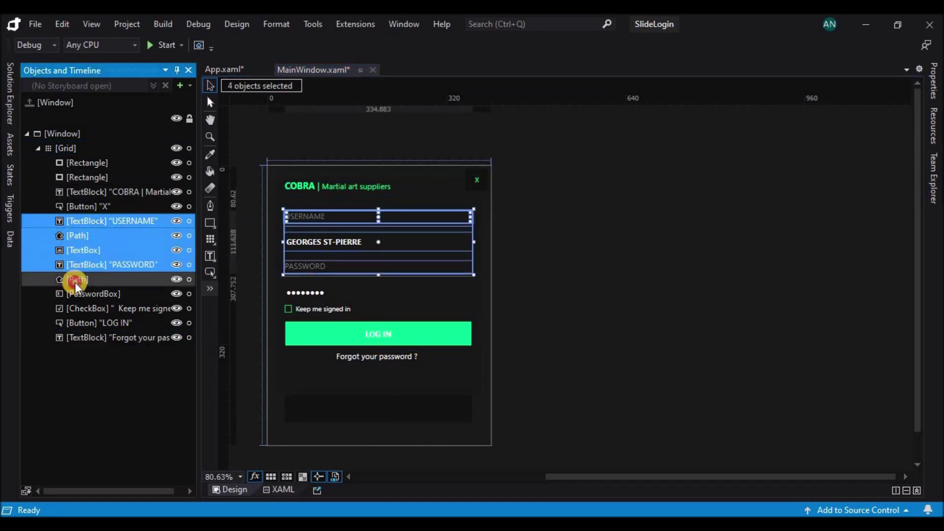
pyautogui.keyDown('shift'); pyautogui.click(75, 280); pyautogui.keyUp('shift')
pyautogui.keyDown('shift'); pyautogui.click(75, 294); pyautogui.keyUp('shift')
pyautogui.keyDown('shift'); pyautogui.click(76, 308); pyautogui.keyUp('shift')
pyautogui.keyDown('shift'); pyautogui.click(77, 322); pyautogui.keyUp('shift')
pyautogui.moveTo(473, 279); pyautogui.dragTo(461, 279)
pyautogui.click(556, 262)
# Nudge the "Forgot your password ?" text up slightly towards the LOG IN button and save all files
pyautogui.click(411, 359)
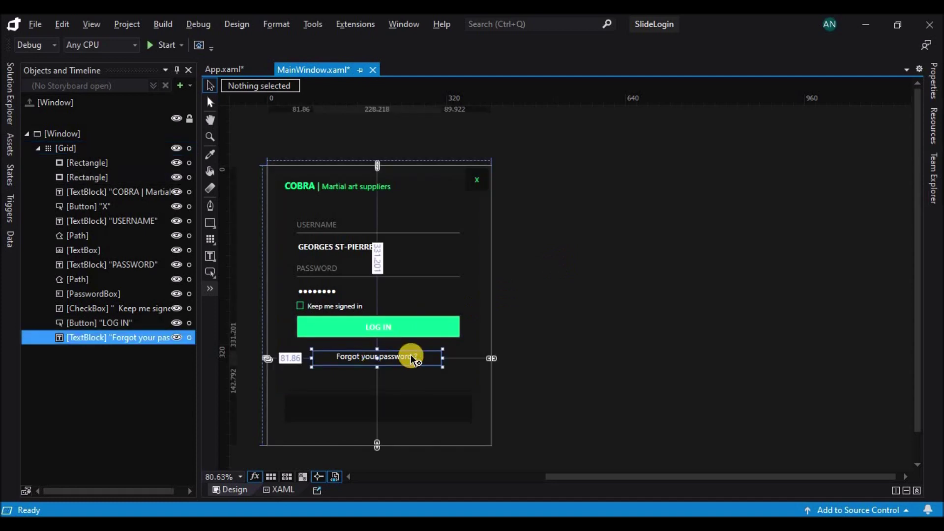
pyautogui.hotkey('shift', 'Up')
pyautogui.hotkey('shift', 'Up')
pyautogui.click(576, 313)
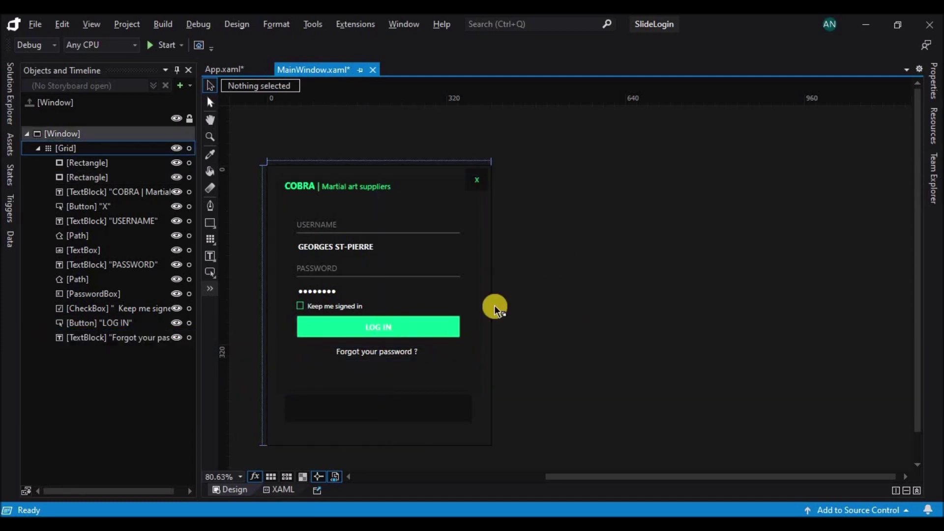
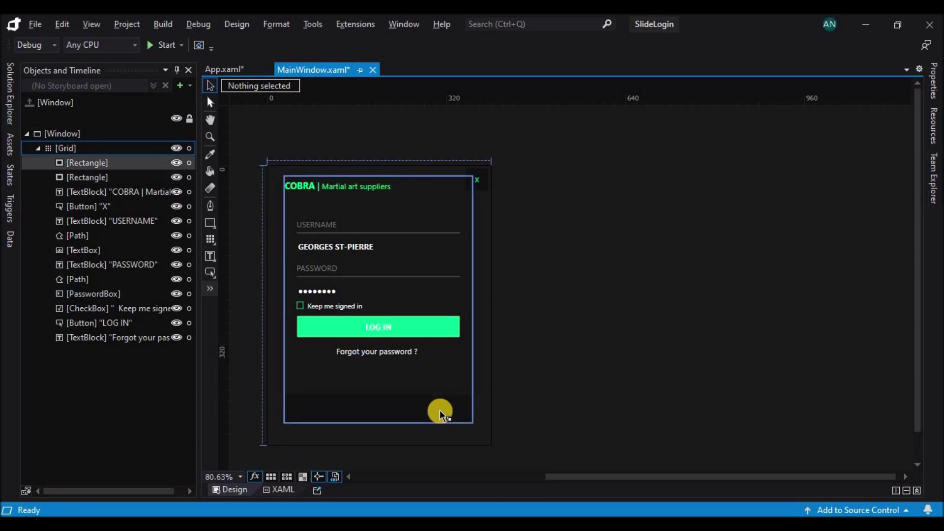
pyautogui.hotkey('ctrl', 'shift', 's')
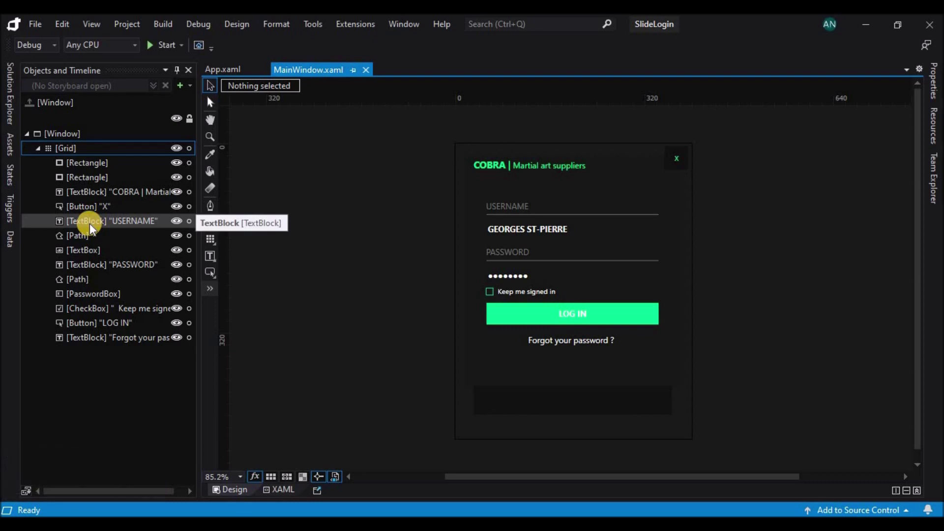
# Place the X button before the COBRA title in the object order and group the title and login elements into a Grid named Log_in
pyautogui.click(94, 191)
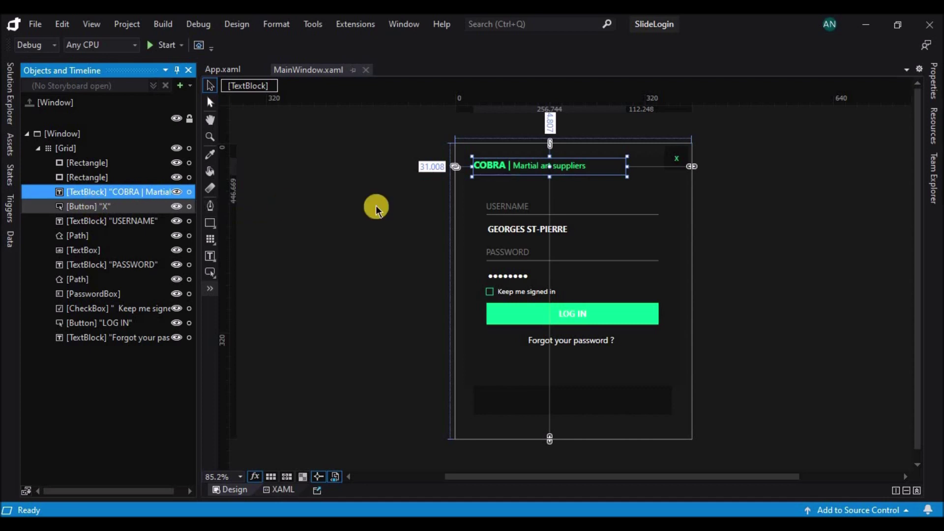
pyautogui.moveTo(108, 207); pyautogui.dragTo(96, 261)
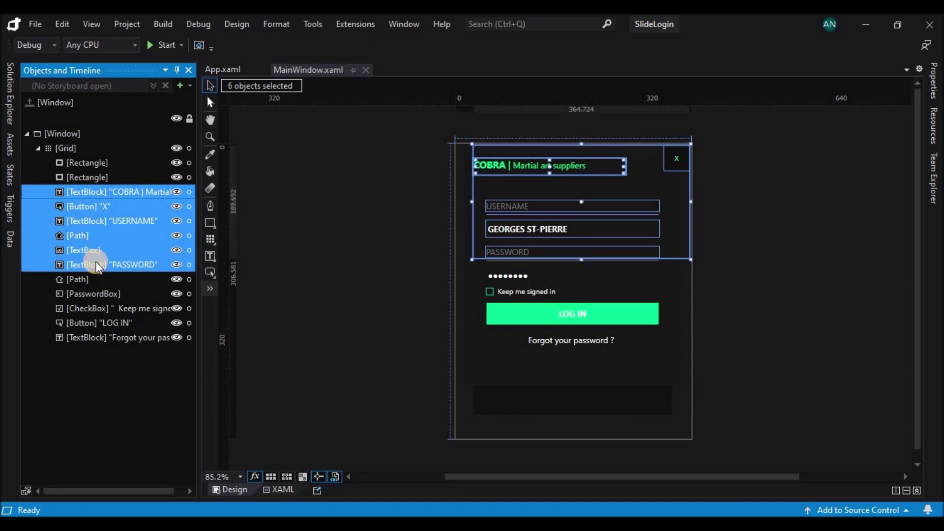
pyautogui.click(97, 204)
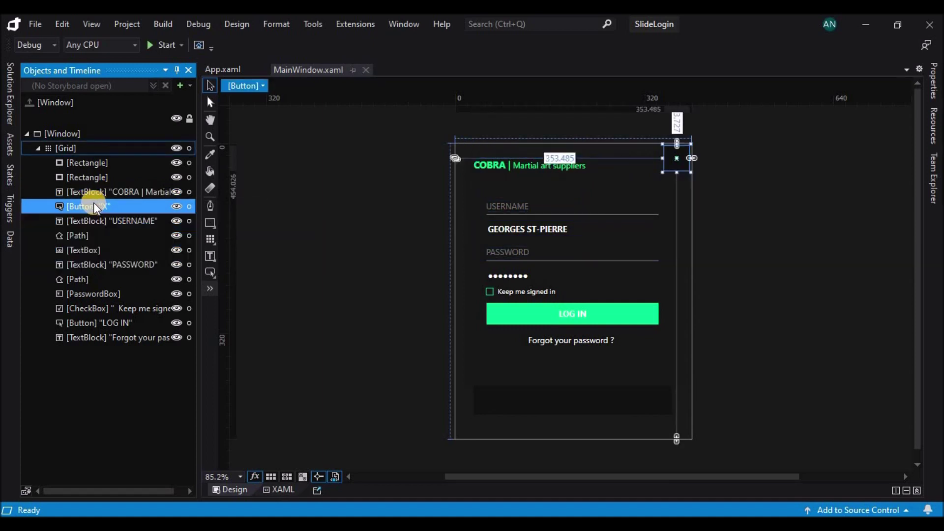
pyautogui.moveTo(92, 202); pyautogui.dragTo(83, 337)
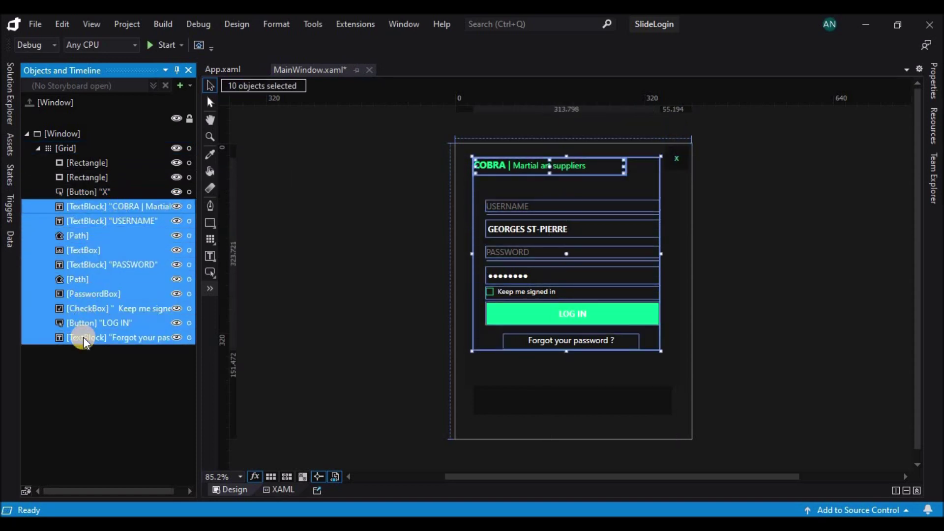
pyautogui.rightClick(84, 337)
pyautogui.moveTo(123, 240)
pyautogui.click(227, 239)
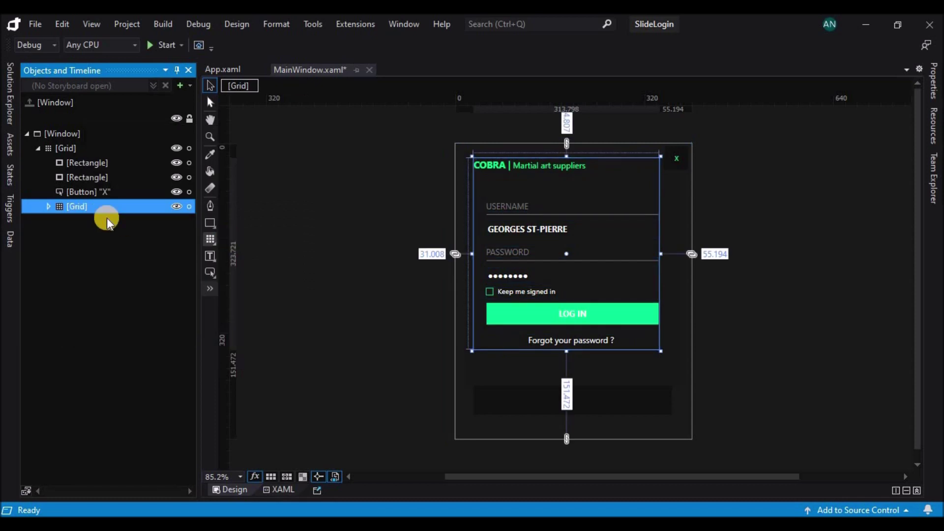
pyautogui.write('Log in')
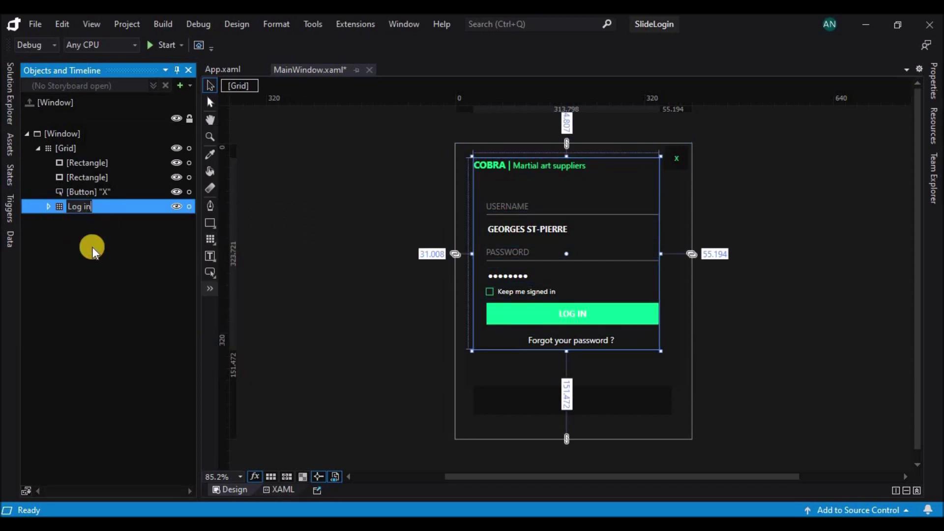
pyautogui.click(90, 192)
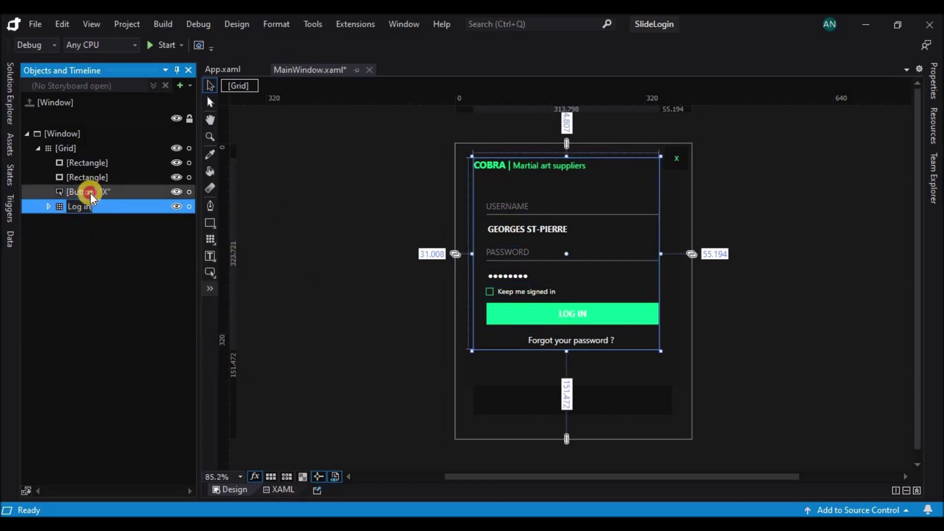
# Bring the inner dark rectangle to the front so it covers the login elements
pyautogui.click(471, 406)
pyautogui.rightClick(521, 397)
pyautogui.moveTo(612, 229)
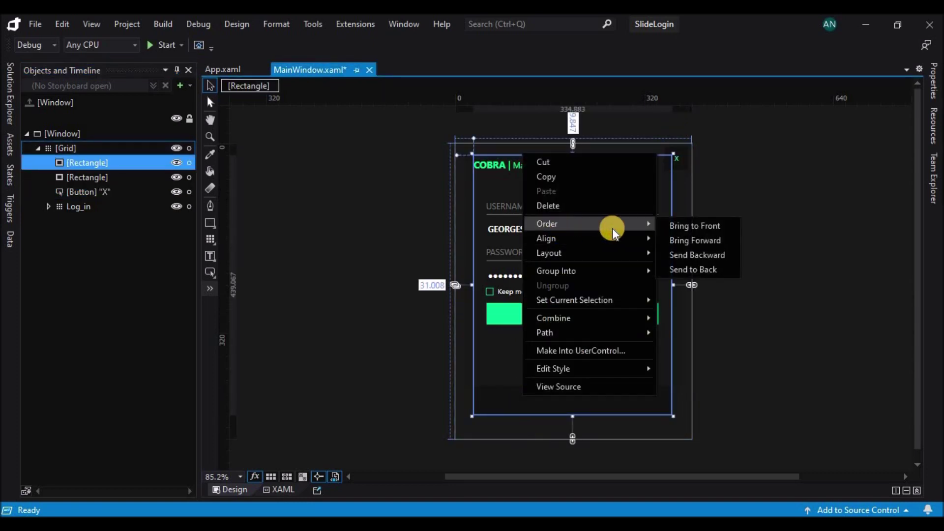
pyautogui.click(679, 231)
pyautogui.click(774, 202)
# Lower the front rectangle's upper edge to just below the COBRA title, leaving the rectangle about 396 px high
pyautogui.click(583, 176)
pyautogui.moveTo(573, 154); pyautogui.dragTo(572, 179)
pyautogui.click(755, 190)
pyautogui.click(589, 186)
pyautogui.moveTo(574, 173); pyautogui.dragTo(573, 177)
pyautogui.click(750, 177)
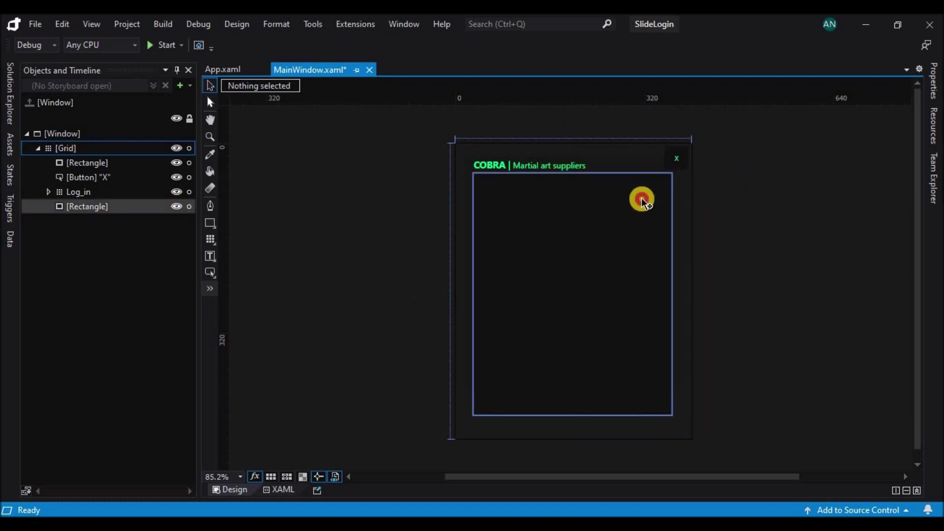
pyautogui.click(642, 199)
pyautogui.moveTo(574, 169); pyautogui.dragTo(573, 177)
pyautogui.click(768, 184)
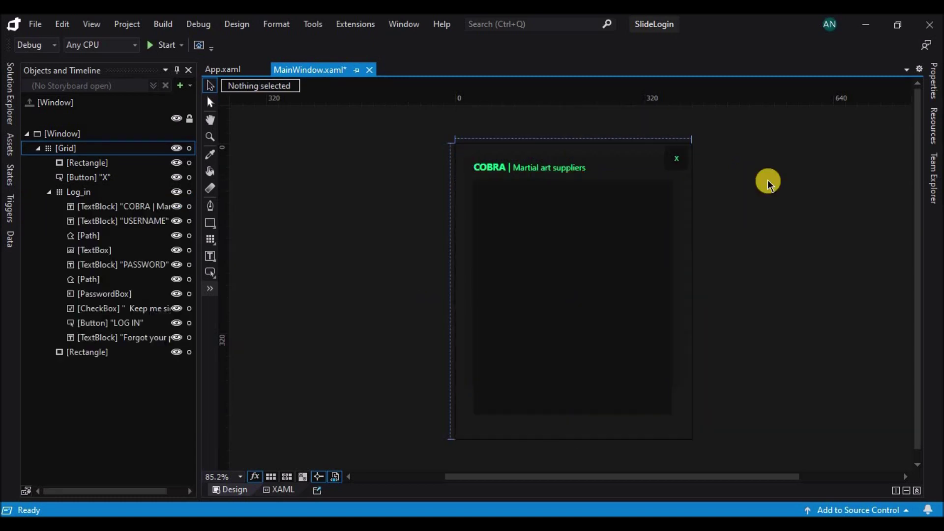
# Take the COBRA title out of the Log_in grid into the main grid and reposition it just above the front rectangle
pyautogui.click(126, 205)
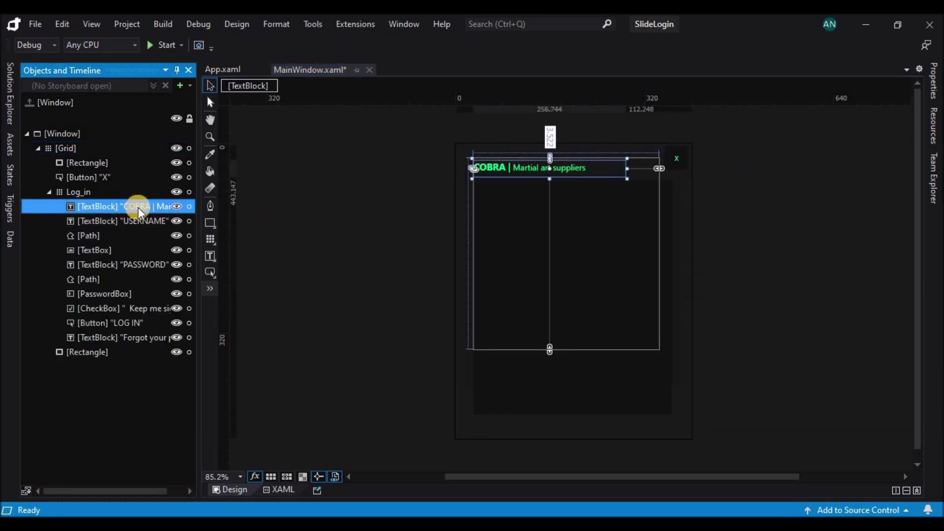
pyautogui.moveTo(56, 203); pyautogui.dragTo(52, 184)
pyautogui.click(57, 204)
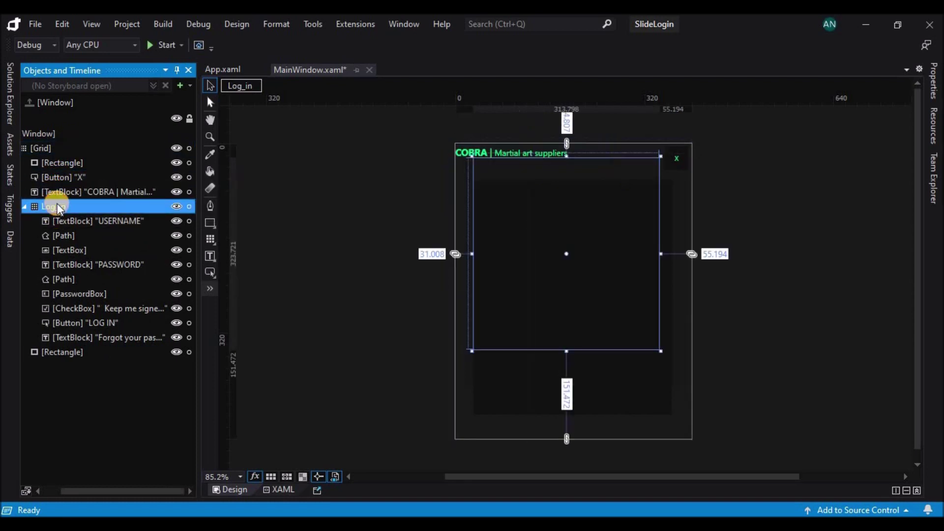
pyautogui.click(814, 177)
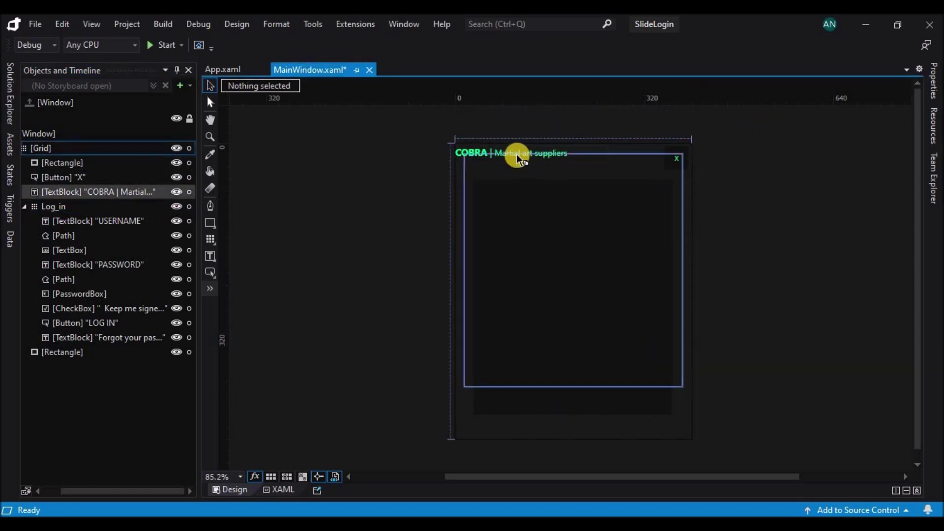
pyautogui.click(516, 153)
pyautogui.moveTo(517, 154); pyautogui.dragTo(536, 167)
pyautogui.click(794, 218)
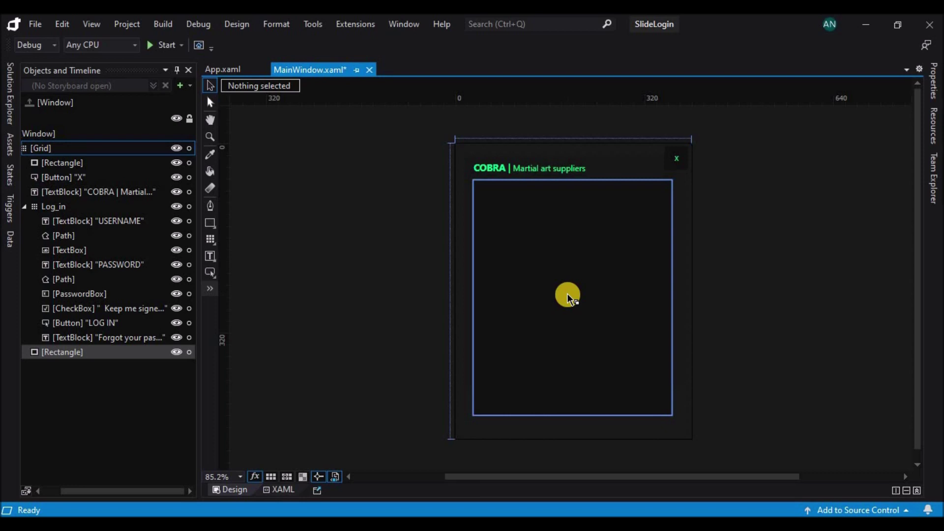
# Fill the front rectangle with a vertical gradient from #FF171717, sampled from the window background, to #FF0A0A0A
pyautogui.click(567, 294)
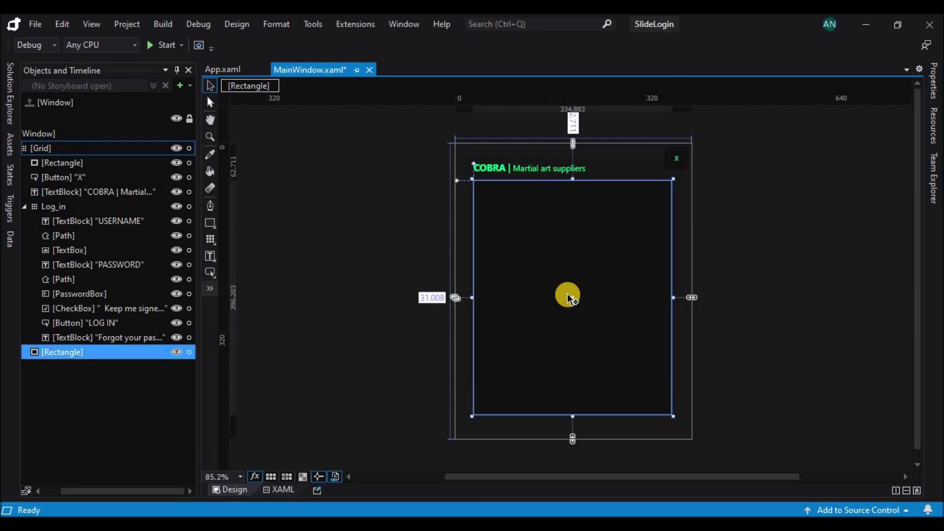
pyautogui.click(934, 81)
pyautogui.click(819, 215)
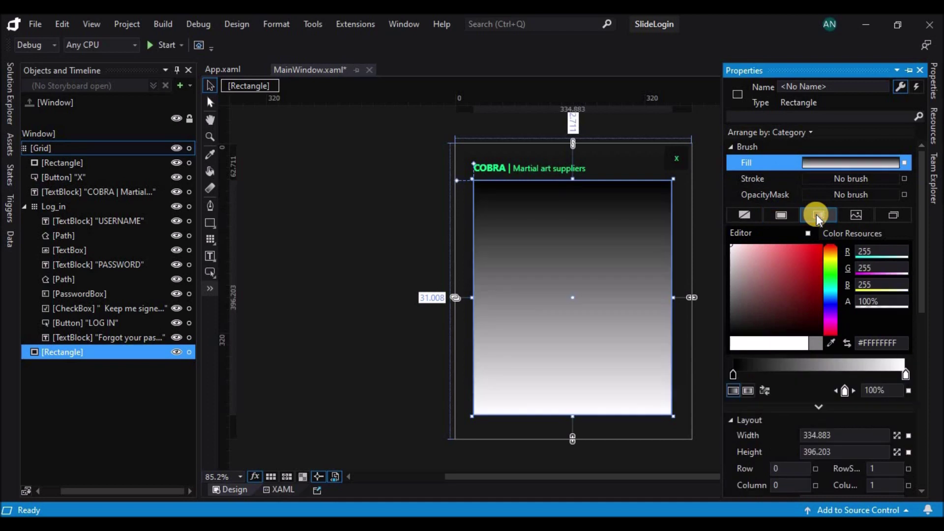
pyautogui.click(733, 374)
pyautogui.click(830, 343)
pyautogui.click(629, 167)
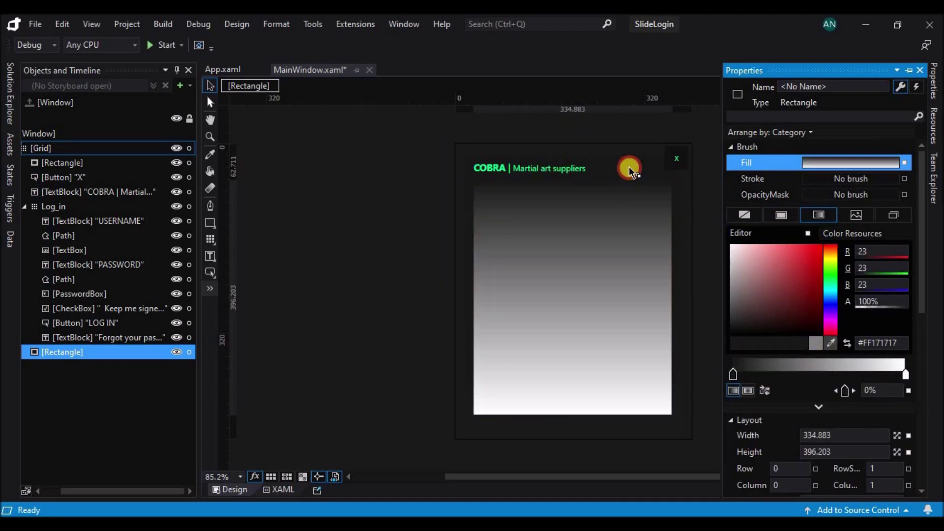
pyautogui.click(907, 374)
pyautogui.moveTo(738, 321); pyautogui.dragTo(720, 331)
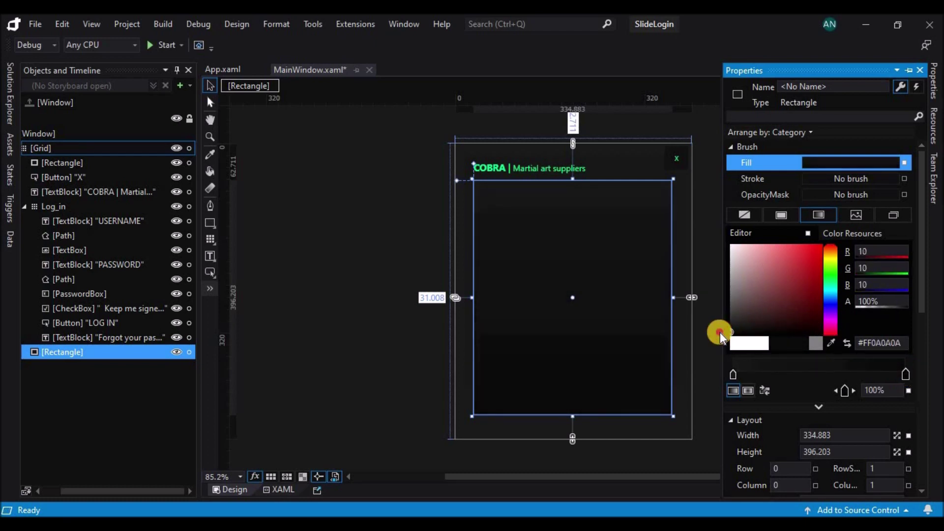
pyautogui.click(703, 346)
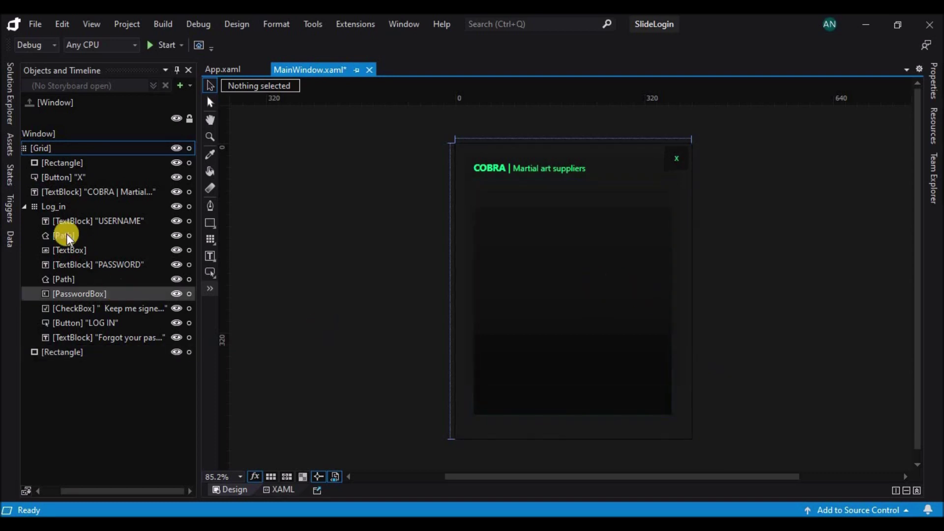
# Copy the username and password labels, lines, input boxes and LOG IN button from Log_in and paste them over the front rectangle
pyautogui.moveTo(66, 222); pyautogui.dragTo(63, 291)
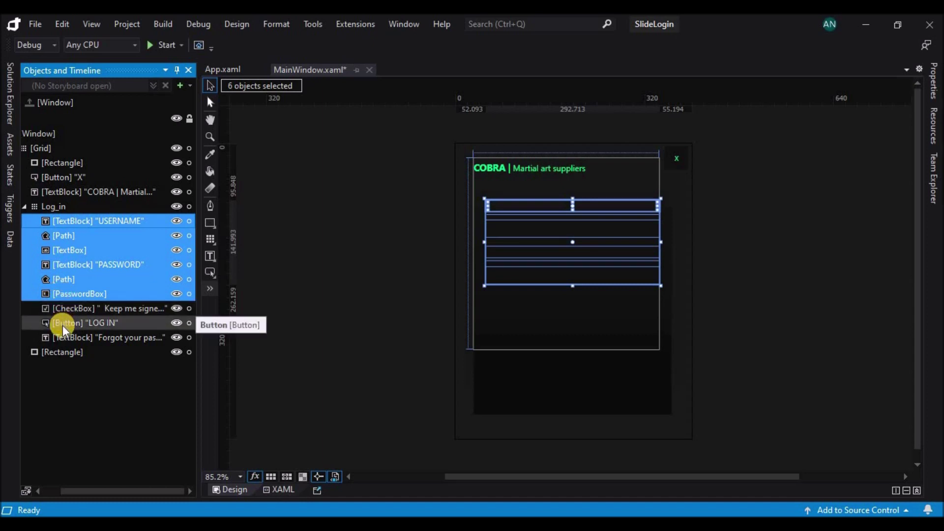
pyautogui.keyDown('shift'); pyautogui.click(63, 324); pyautogui.keyUp('shift')
pyautogui.keyDown('ctrl'); pyautogui.click(69, 307); pyautogui.keyUp('ctrl')
pyautogui.rightClick(96, 326)
pyautogui.click(131, 135)
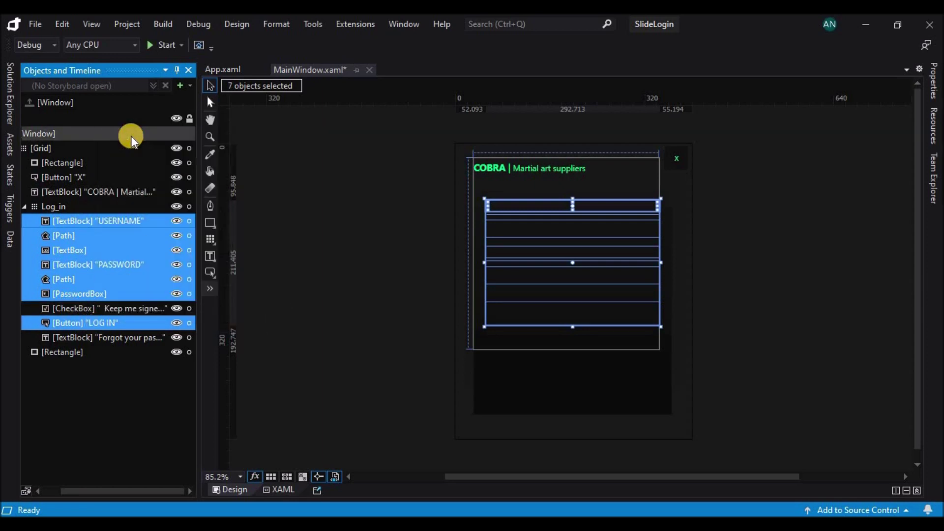
pyautogui.click(27, 206)
pyautogui.click(72, 222)
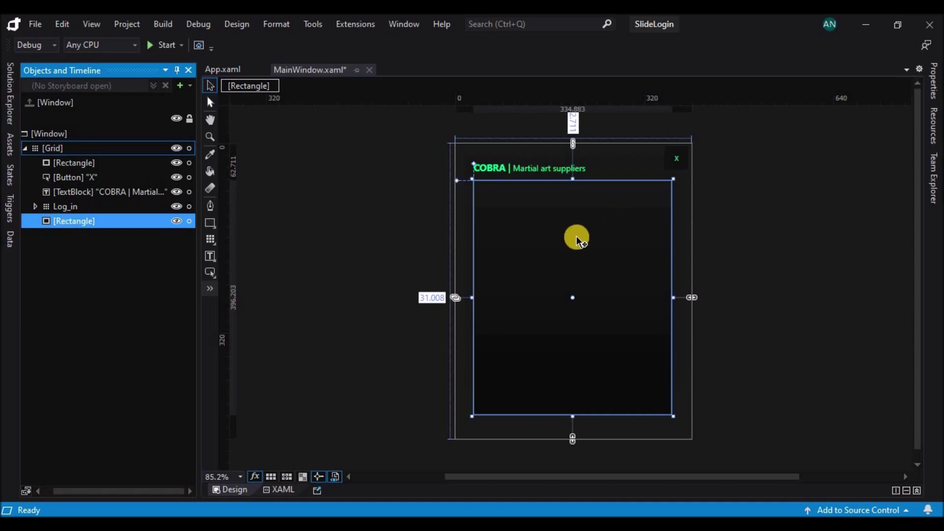
pyautogui.click(555, 237)
pyautogui.hotkey('ctrl', 'v')
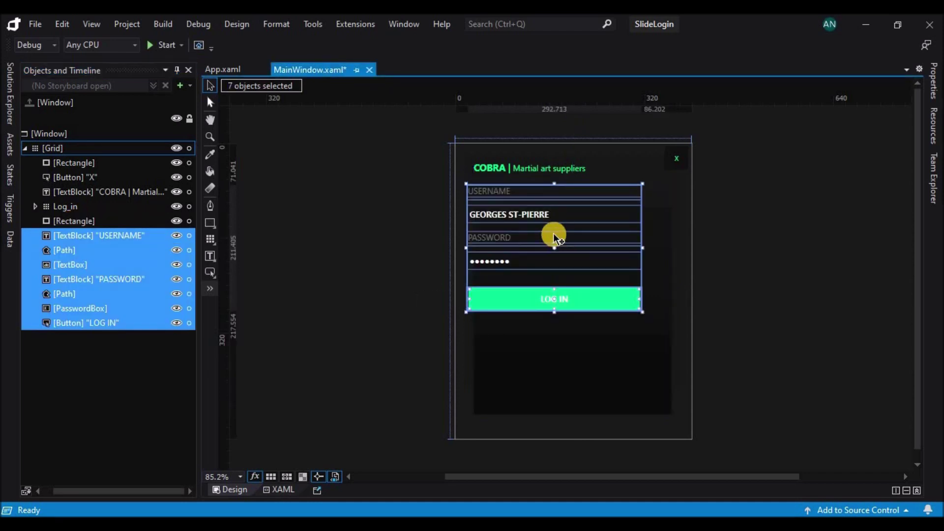
# Move the pasted elements inside the front rectangle, with a left margin of about 52 px and a top margin of about 82 px
pyautogui.moveTo(520, 185); pyautogui.dragTo(536, 192)
pyautogui.click(537, 195)
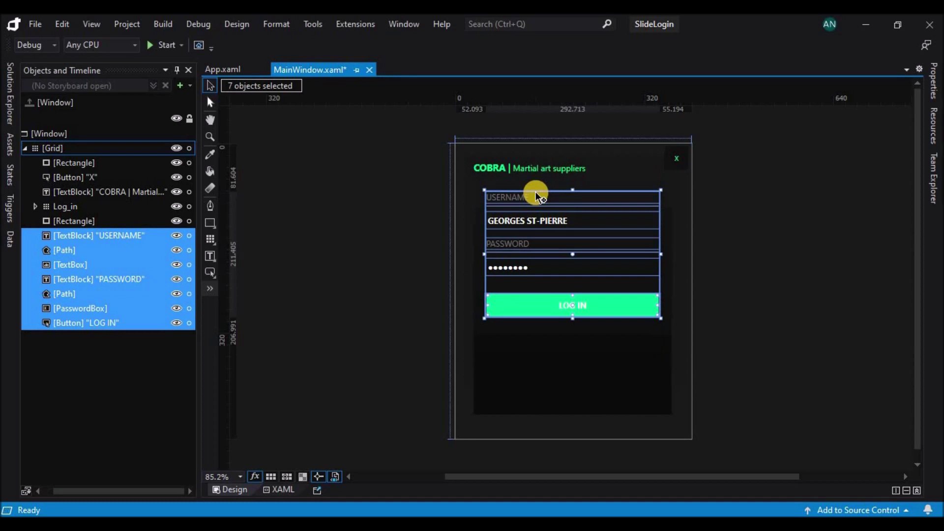
pyautogui.hotkey('ctrl', 'z')
pyautogui.click(655, 310)
# Move the copied LOG IN button down towards the front rectangle's lower edge, to a top margin of about 349 px
pyautogui.click(603, 310)
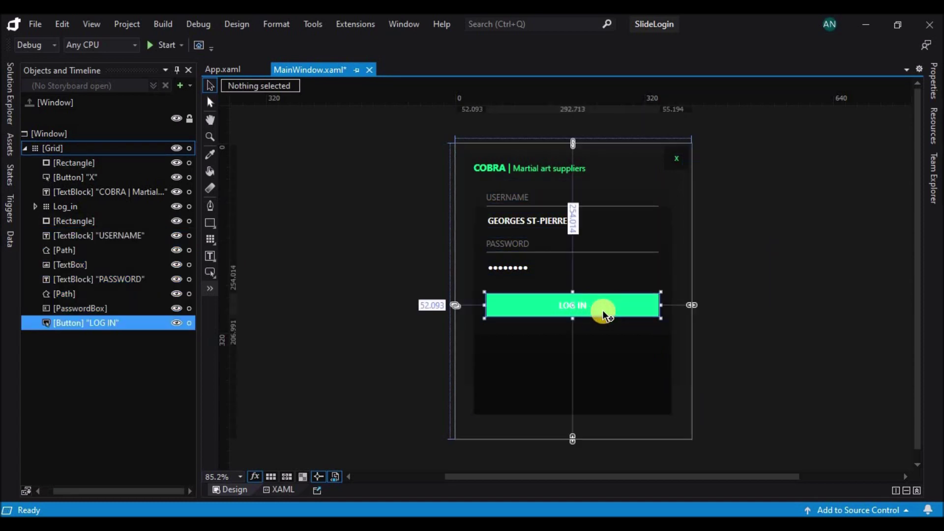
pyautogui.hotkey('shift', 'Down')
pyautogui.hotkey('shift', 'Down')
pyautogui.hotkey('shift', 'Down')
pyautogui.hotkey('shift', 'Down')
pyautogui.hotkey('shift', 'Down')
pyautogui.hotkey('shift', 'Down')
pyautogui.hotkey('shift', 'Down')
pyautogui.hotkey('shift', 'Down')
pyautogui.hotkey('shift', 'Down')
pyautogui.hotkey('shift', 'Down')
pyautogui.hotkey('shift', 'Down')
pyautogui.hotkey('shift', 'Down')
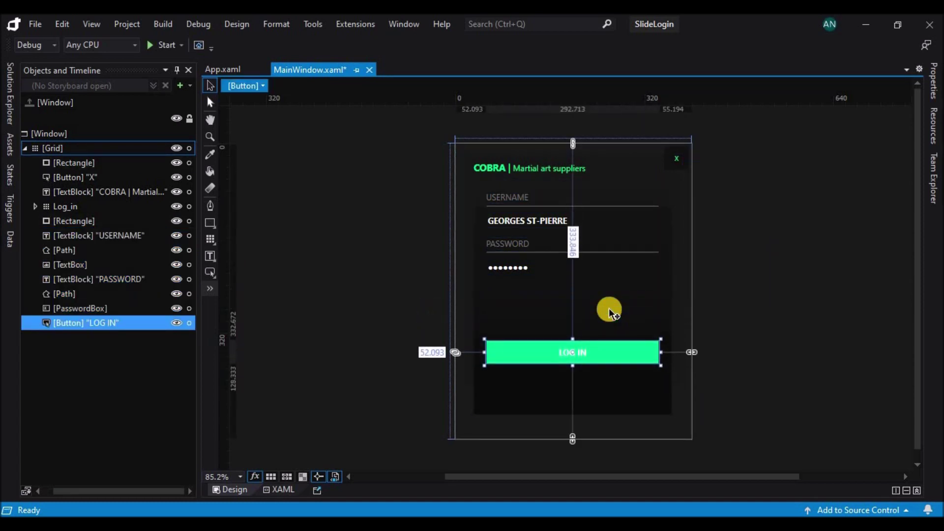
pyautogui.press('Up')
pyautogui.press('Up')
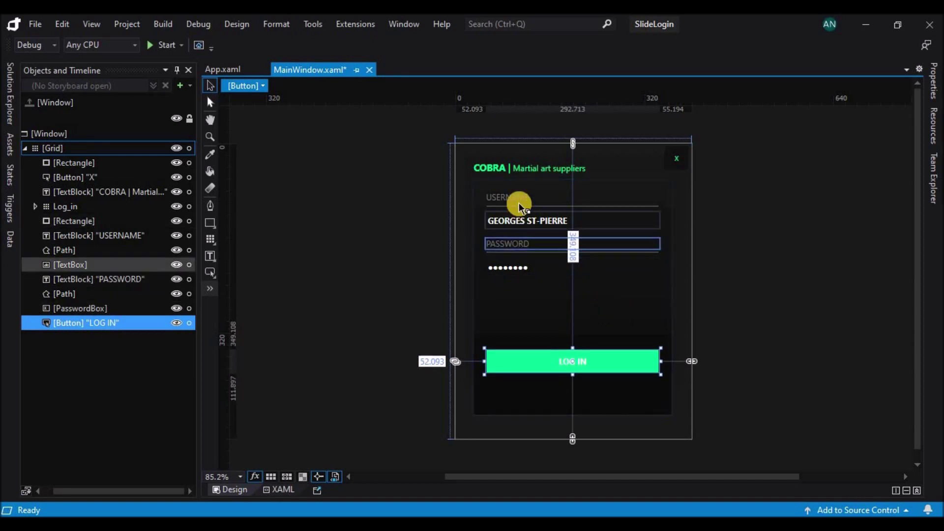
# Move the front panel's PASSWORD label, line and password box down together, to a top margin of about 281 px
pyautogui.click(76, 309)
pyautogui.keyDown('ctrl'); pyautogui.click(77, 287); pyautogui.keyUp('ctrl')
pyautogui.keyDown('ctrl'); pyautogui.click(76, 282); pyautogui.keyUp('ctrl')
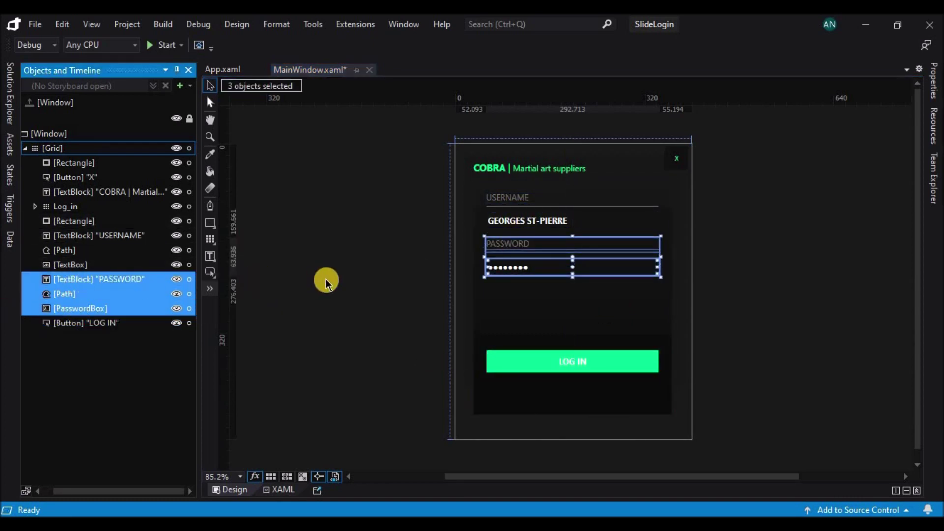
pyautogui.press('Tab')
pyautogui.click(106, 309)
pyautogui.keyDown('shift'); pyautogui.click(97, 279); pyautogui.keyUp('shift')
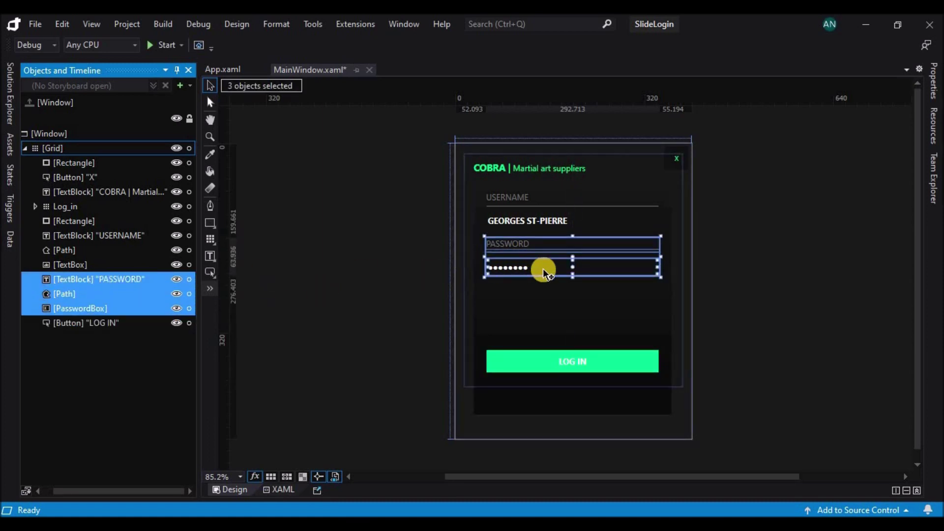
pyautogui.click(573, 277)
pyautogui.hotkey('shift', 'Down')
pyautogui.hotkey('shift', 'Down')
pyautogui.hotkey('shift', 'Down')
pyautogui.hotkey('shift', 'Down')
pyautogui.hotkey('shift', 'Down')
pyautogui.hotkey('shift', 'Down')
pyautogui.hotkey('shift', 'Down')
pyautogui.hotkey('shift', 'Down')
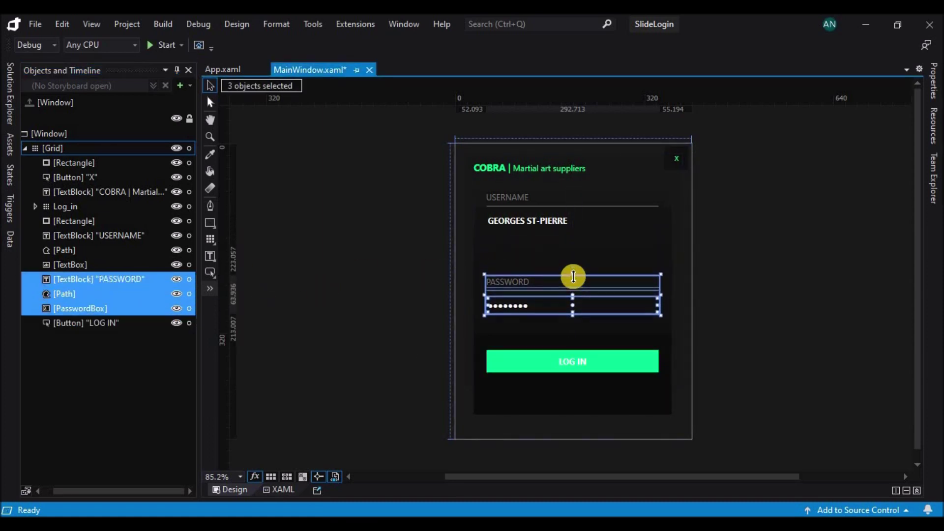
pyautogui.hotkey('shift', 'Down')
pyautogui.hotkey('shift', 'Down')
pyautogui.hotkey('shift', 'Down')
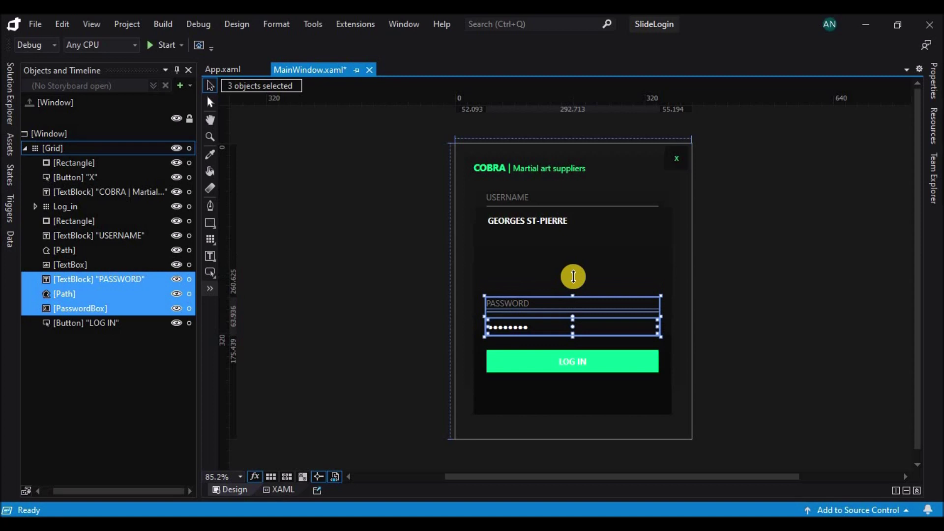
pyautogui.hotkey('shift', 'Down')
pyautogui.hotkey('shift', 'Down')
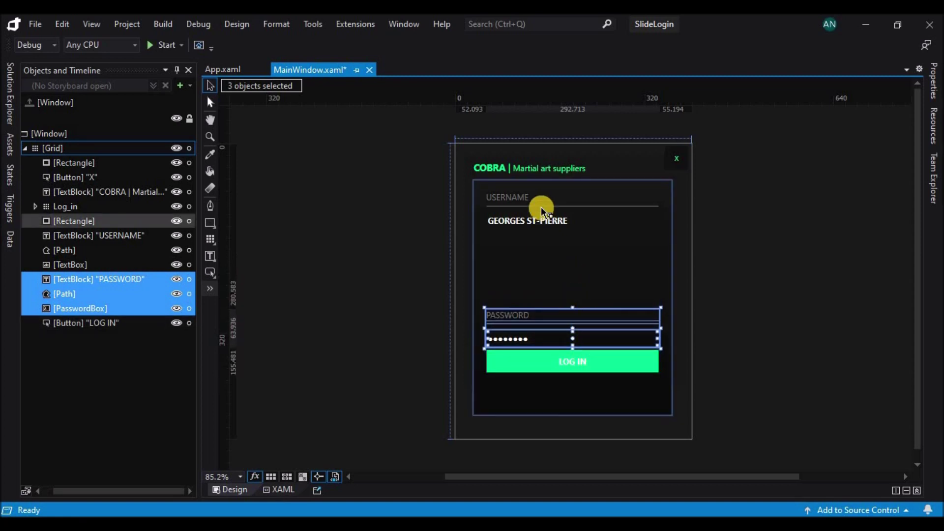
# Duplicate the USERNAME label, line and text box and place the copy directly below the original, at a top margin of about 154 px
pyautogui.click(525, 199)
pyautogui.click(556, 206)
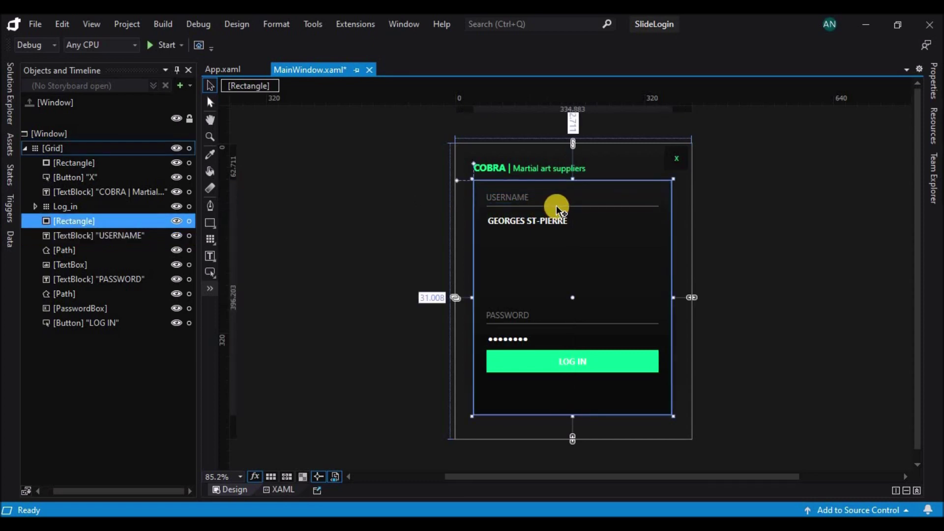
pyautogui.press('Escape')
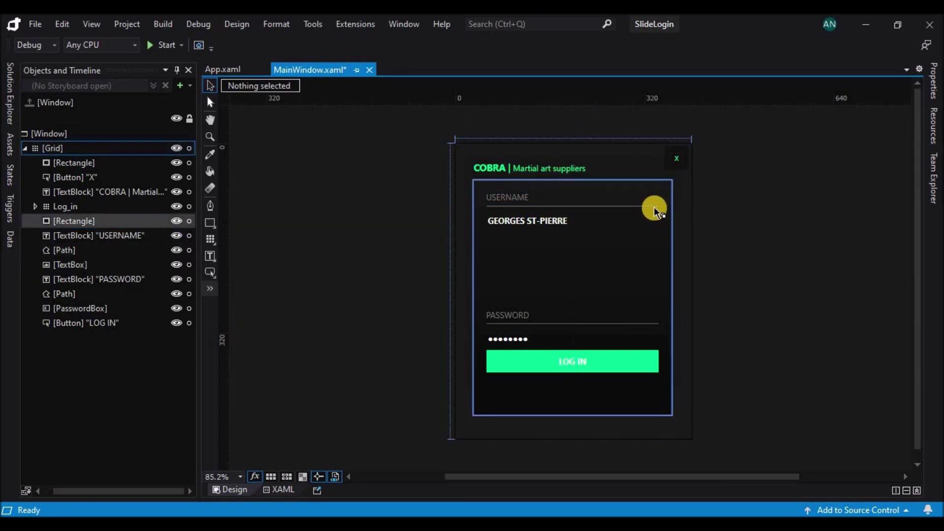
pyautogui.click(622, 207)
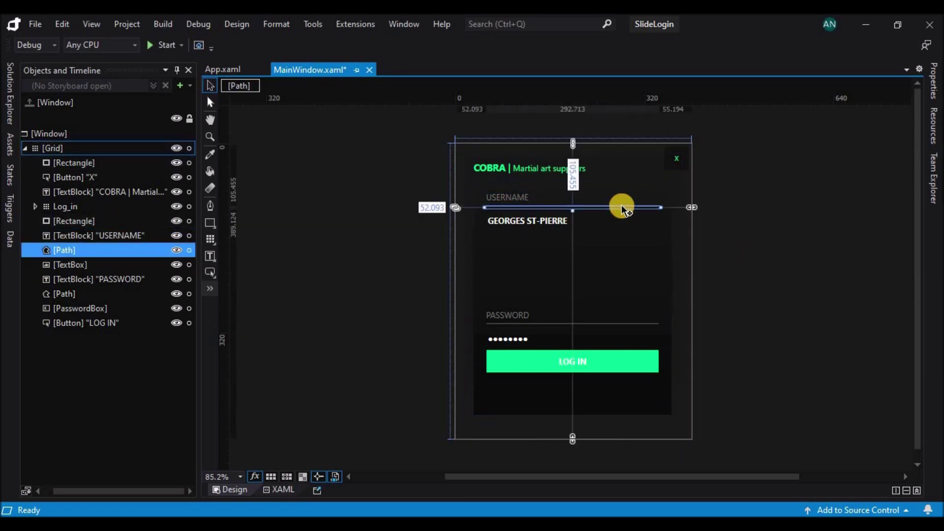
pyautogui.keyDown('ctrl'); pyautogui.click(526, 200); pyautogui.keyUp('ctrl')
pyautogui.keyDown('ctrl'); pyautogui.click(521, 219); pyautogui.keyUp('ctrl')
pyautogui.hotkey('ctrl', 'c')
pyautogui.hotkey('ctrl', 'v')
pyautogui.moveTo(524, 230); pyautogui.dragTo(525, 270)
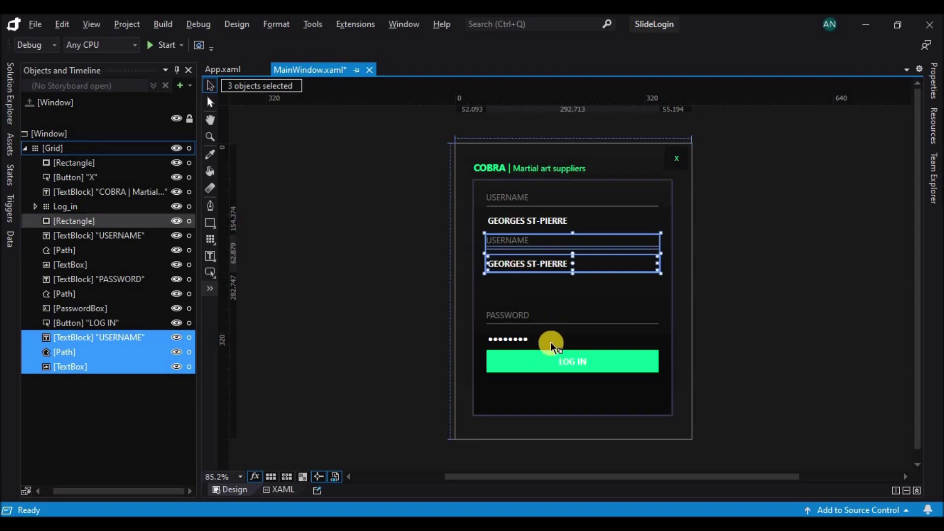
# Move the front panel's LOG IN button down to a top margin of about 397 px
pyautogui.click(548, 358)
pyautogui.hotkey('shift', 'Down')
pyautogui.hotkey('shift', 'Down')
pyautogui.hotkey('shift', 'Down')
pyautogui.hotkey('shift', 'Down')
pyautogui.hotkey('shift', 'Down')
pyautogui.press('Down')
pyautogui.press('Down')
pyautogui.press('Down')
pyautogui.press('Down')
pyautogui.press('Down')
pyautogui.press('Down')
pyautogui.press('Down')
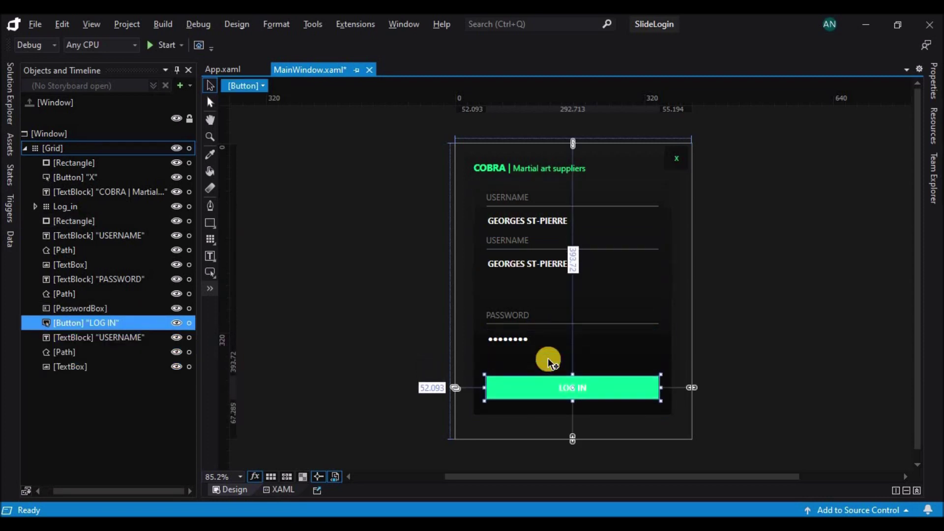
pyautogui.press('Down')
pyautogui.press('Down')
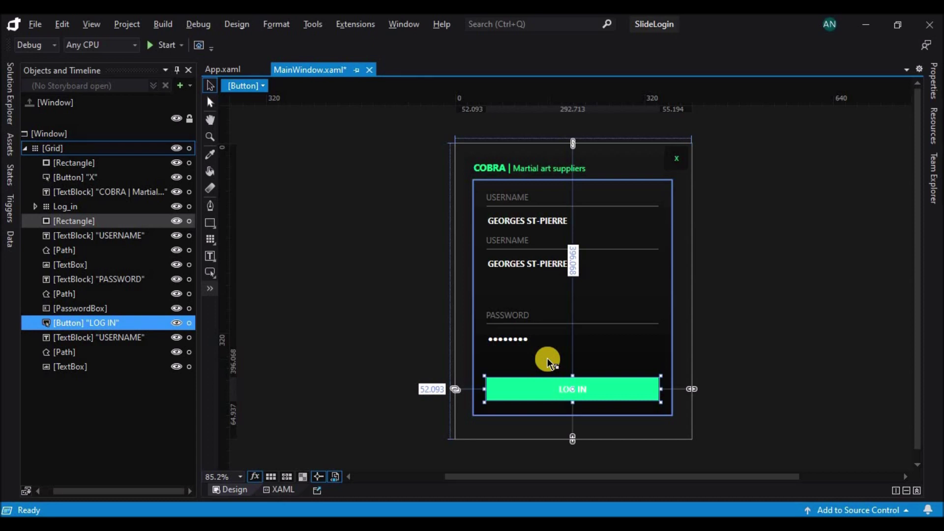
pyautogui.press('Down')
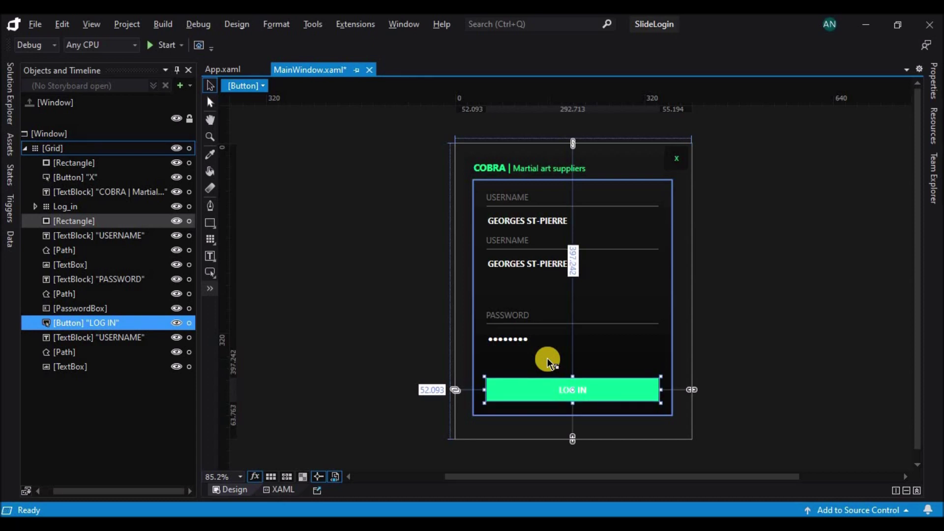
# Change the duplicated USERNAME label to EMAIL and replace its text box content with a sample e-mail address
pyautogui.doubleClick(518, 238)
pyautogui.write('EMAIL')
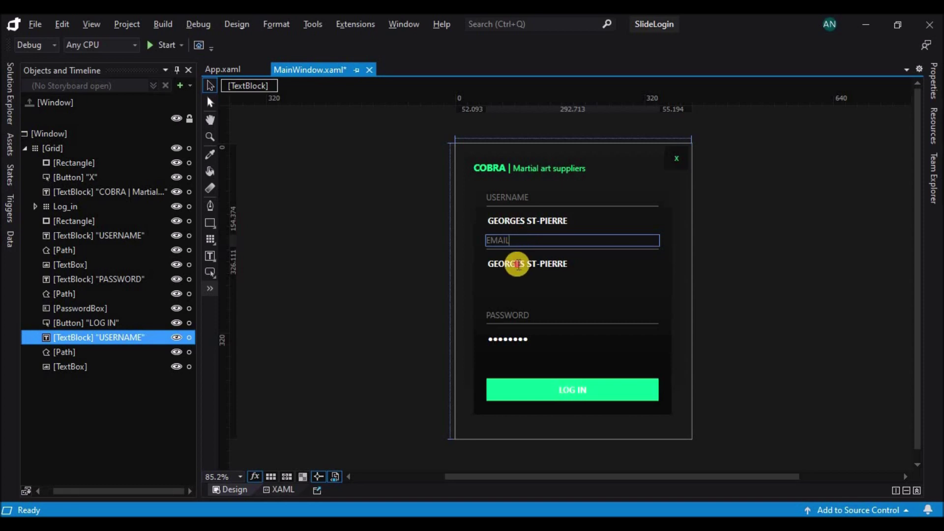
pyautogui.click(578, 261)
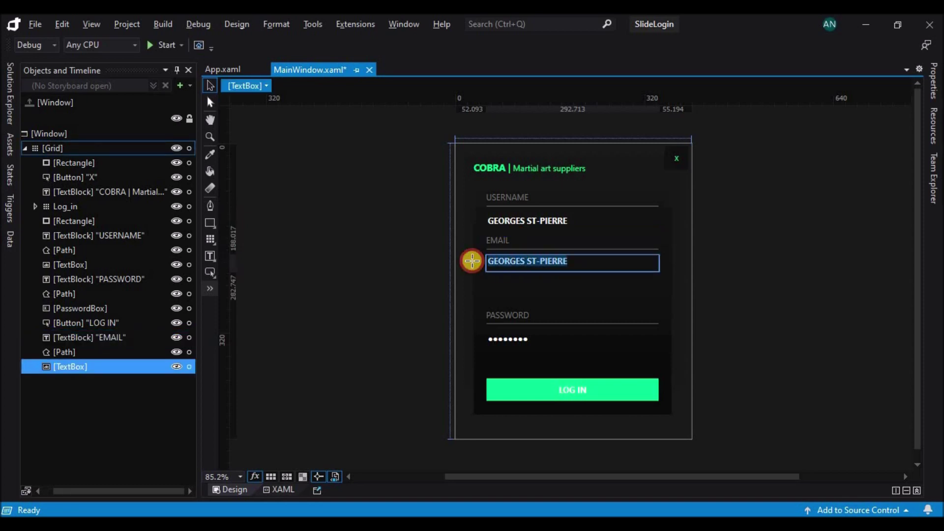
pyautogui.write('youremail@example.c')
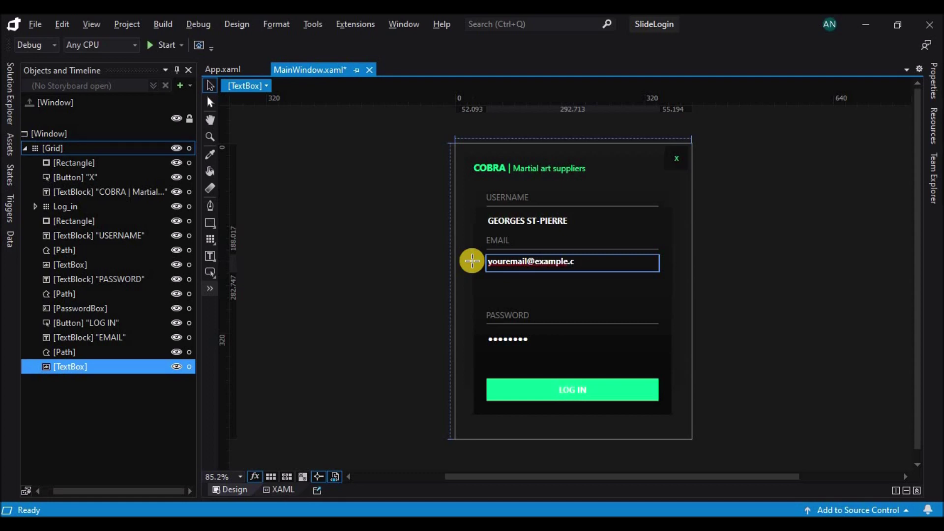
pyautogui.write('om')
pyautogui.click(730, 280)
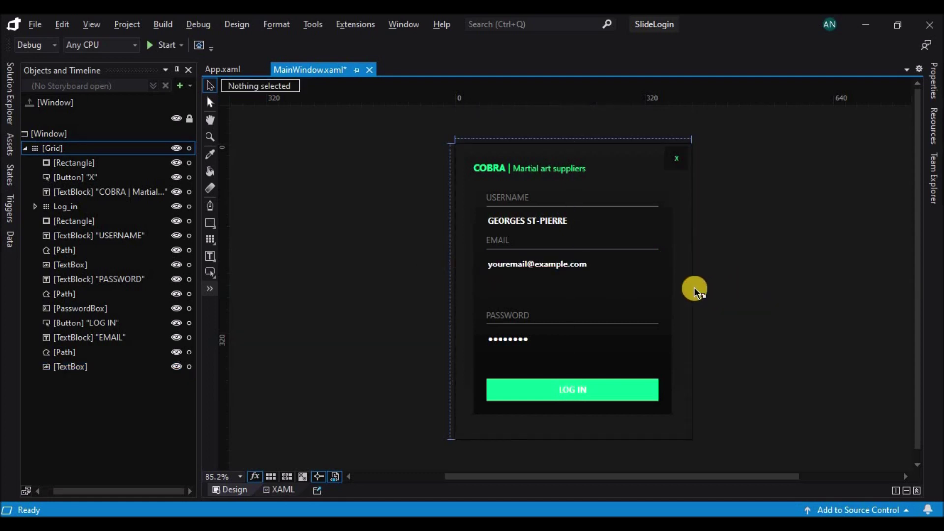
# Duplicate the PASSWORD label, line and password box and place the copy below the e-mail field, at a top margin of about 227 px
pyautogui.click(525, 317)
pyautogui.keyDown('shift'); pyautogui.click(83, 308); pyautogui.keyUp('shift')
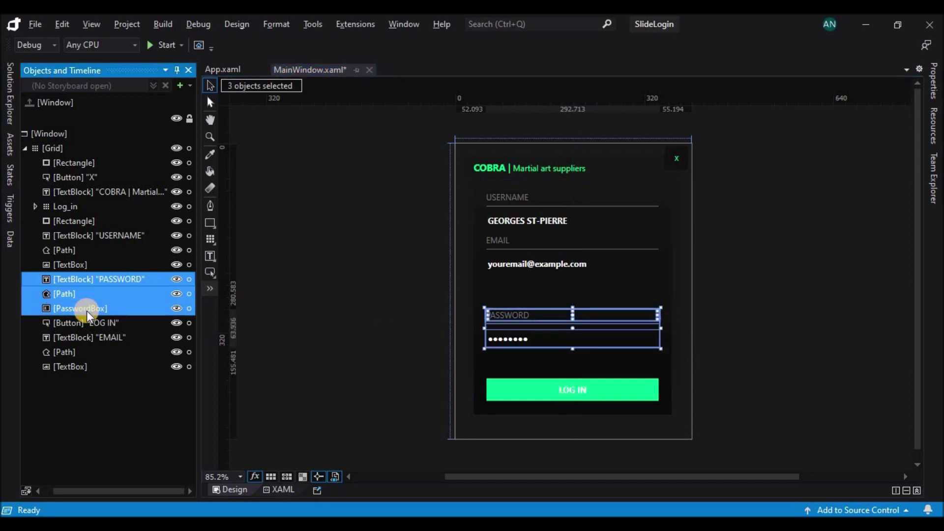
pyautogui.moveTo(554, 311); pyautogui.dragTo(544, 286)
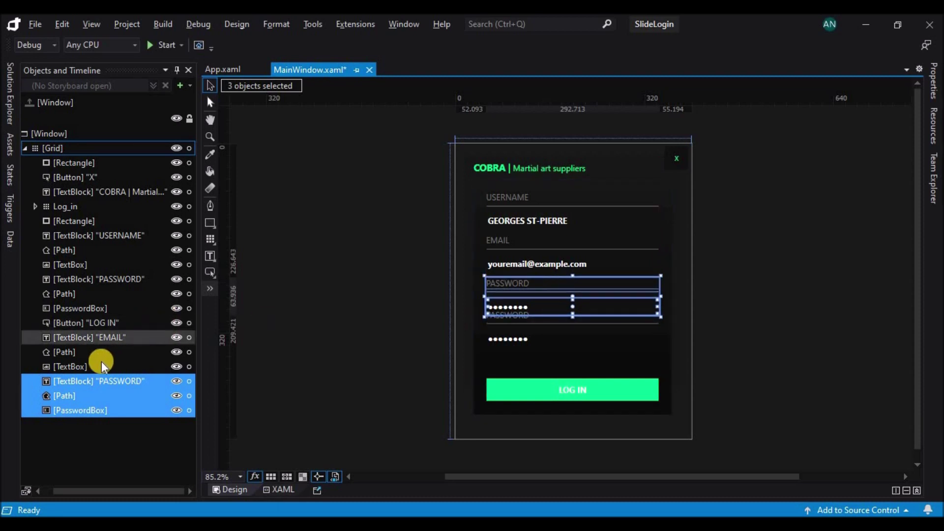
# Move the original PASSWORD label, line and password box down below the copy, to a top margin of about 299 px
pyautogui.click(90, 308)
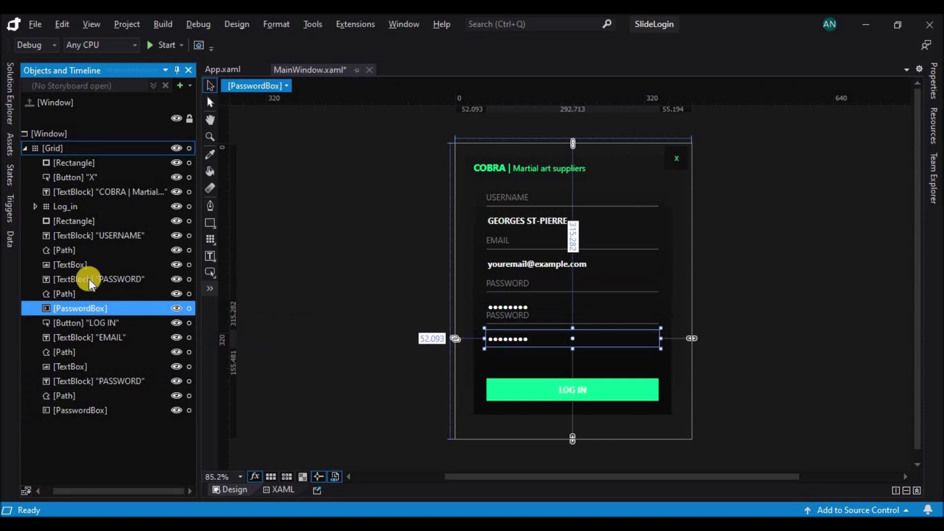
pyautogui.keyDown('shift'); pyautogui.click(88, 279); pyautogui.keyUp('shift')
pyautogui.click(577, 308)
pyautogui.press('Down')
pyautogui.press('Down')
pyautogui.press('Down')
pyautogui.press('Down')
pyautogui.press('Down')
pyautogui.press('Down')
pyautogui.press('Down')
pyautogui.press('Down')
pyautogui.press('Down')
pyautogui.press('Down')
pyautogui.press('Down')
pyautogui.press('Down')
pyautogui.press('Down')
pyautogui.press('Down')
pyautogui.press('Down')
pyautogui.press('Down')
pyautogui.press('Down')
pyautogui.press('Down')
pyautogui.press('Down')
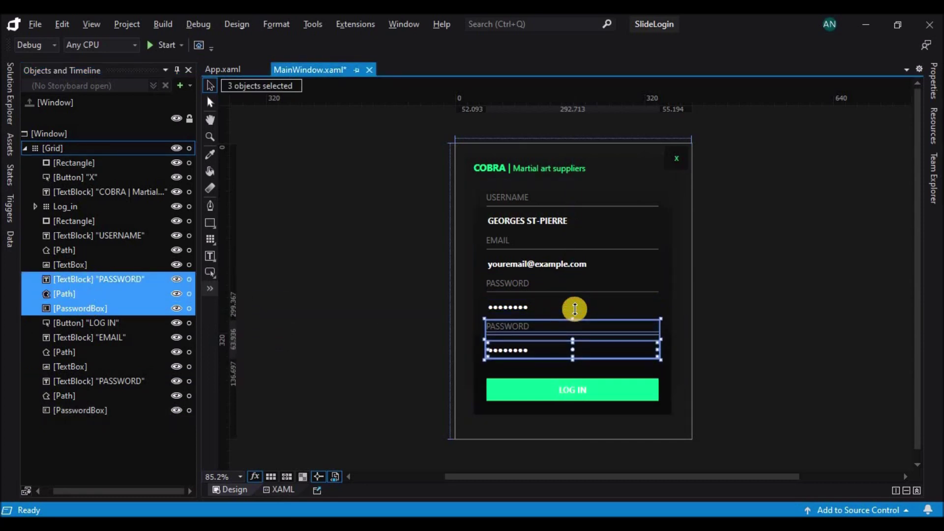
# Move the LOG IN button slightly up to a top margin of about 388 px
pyautogui.click(723, 295)
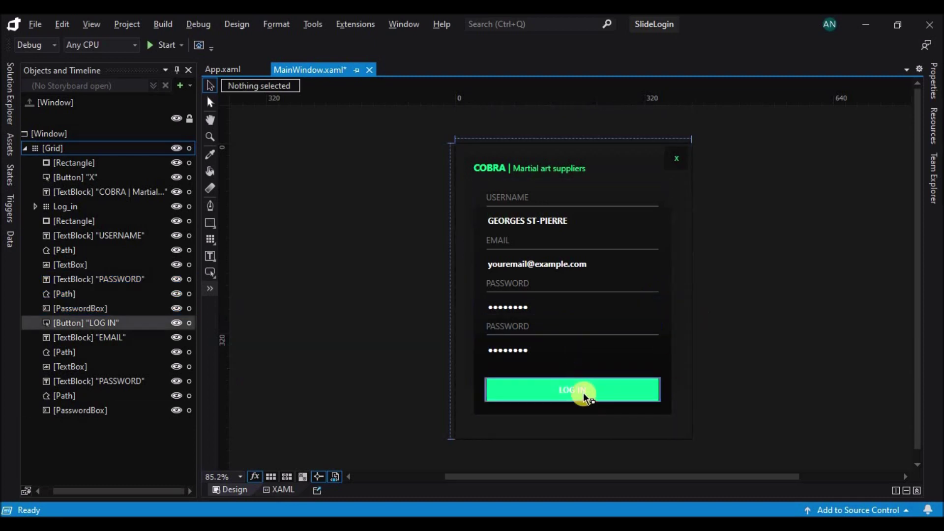
pyautogui.click(584, 393)
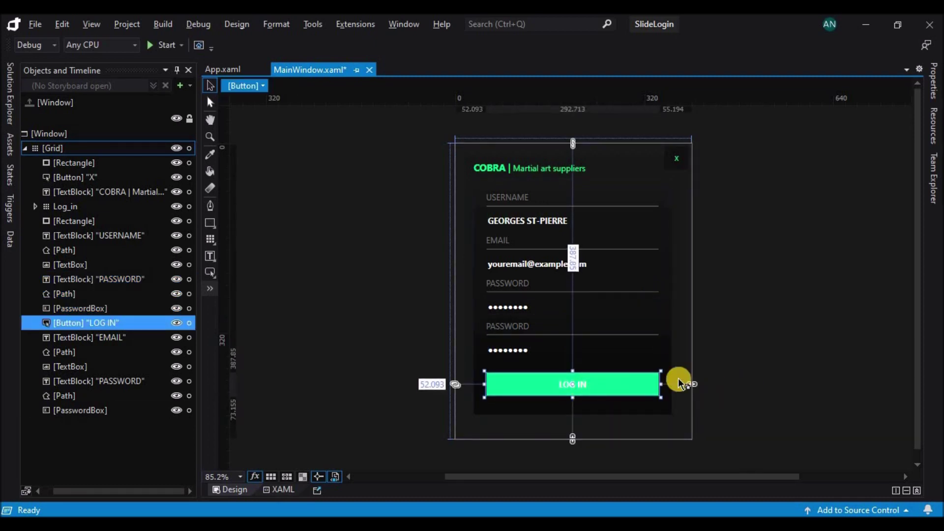
pyautogui.click(716, 389)
# Change the lower PASSWORD label's text to CONFIRM PASSWORD
pyautogui.doubleClick(533, 325)
pyautogui.press('BackSpace')
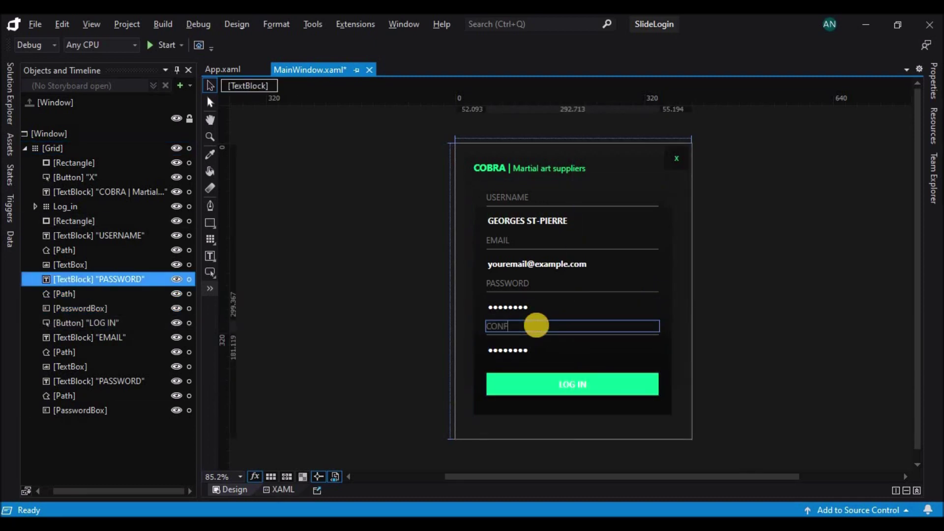
pyautogui.write('CONFIRM PASSWORD')
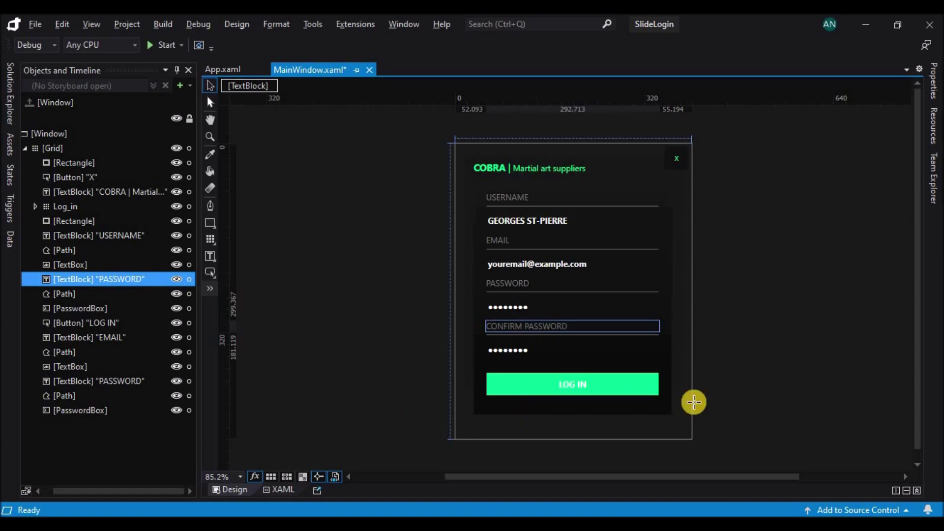
pyautogui.click(794, 338)
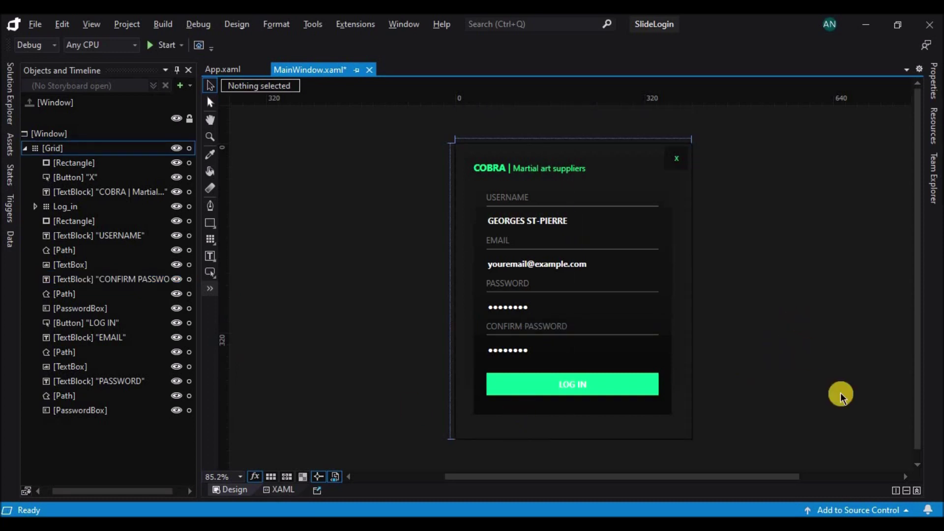
# Change the text of the front panel's LOG IN button to SIGN IN
pyautogui.click(610, 384)
pyautogui.doubleClick(610, 384)
pyautogui.write('SIGN')
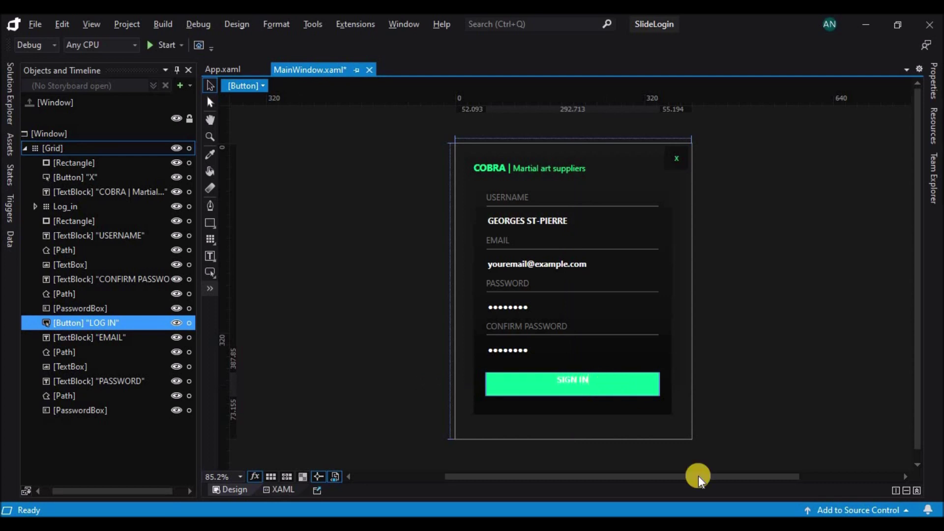
pyautogui.click(749, 375)
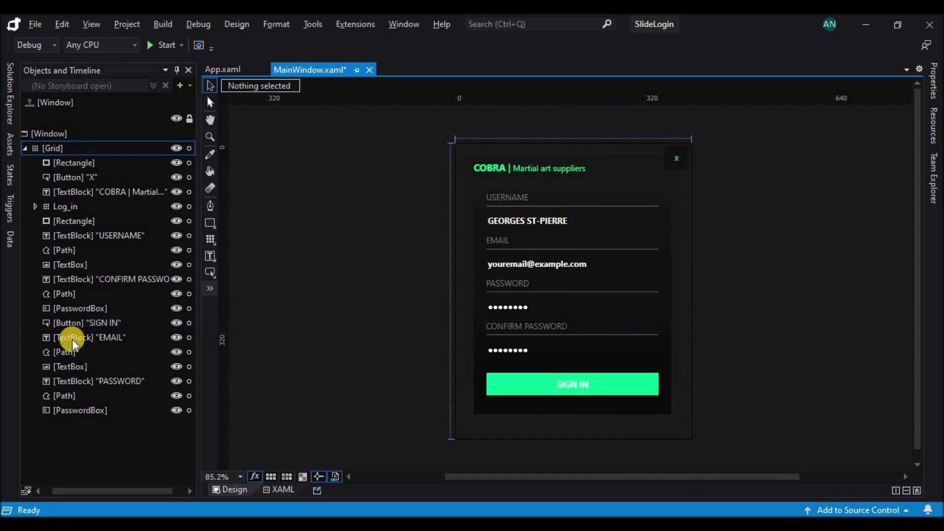
# Group all front panel labels, lines, input boxes and the SIGN IN button into a Grid, leaving out the rectangle
pyautogui.click(72, 411)
pyautogui.keyDown('ctrl'); pyautogui.click(65, 237); pyautogui.keyUp('ctrl')
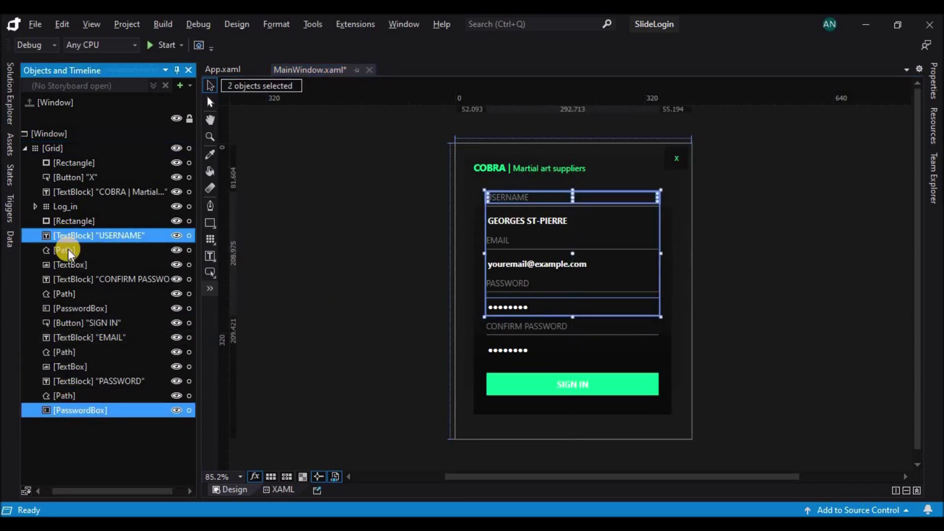
pyautogui.keyDown('shift'); pyautogui.click(81, 410); pyautogui.keyUp('shift')
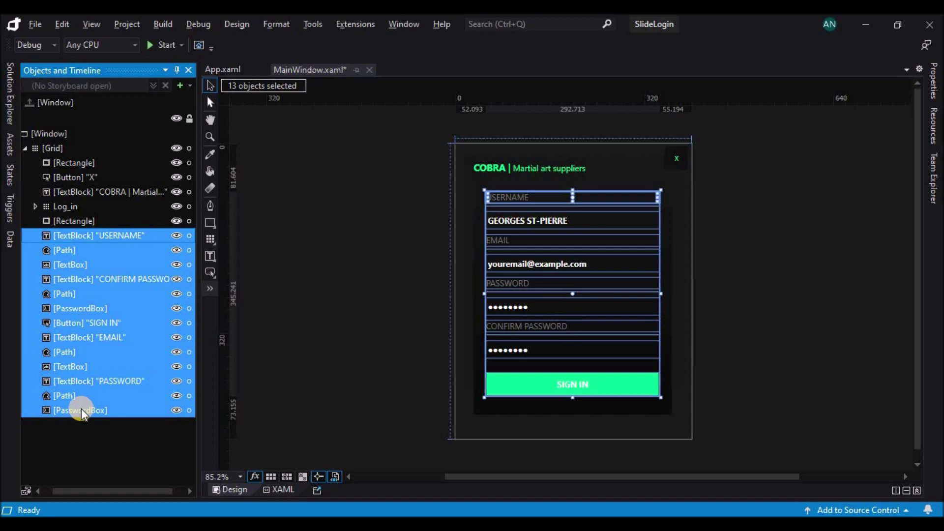
pyautogui.rightClick(81, 409)
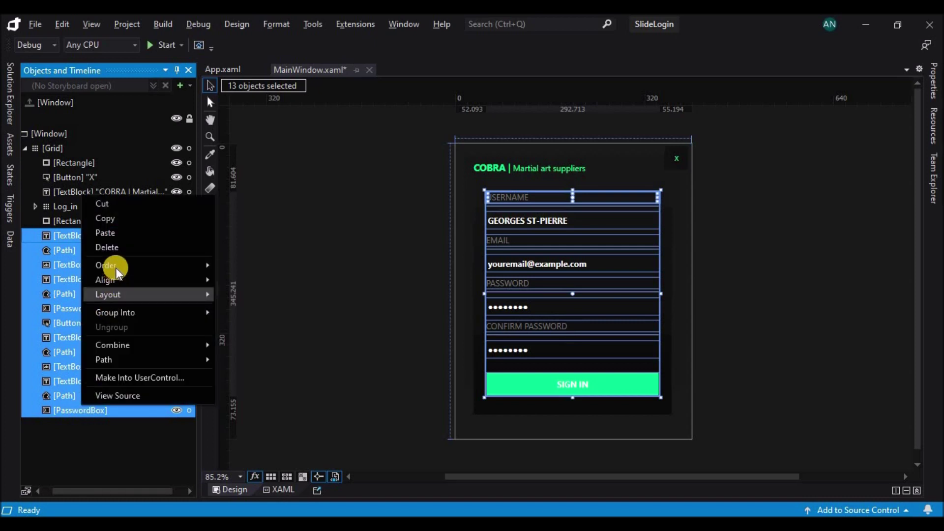
pyautogui.moveTo(147, 279)
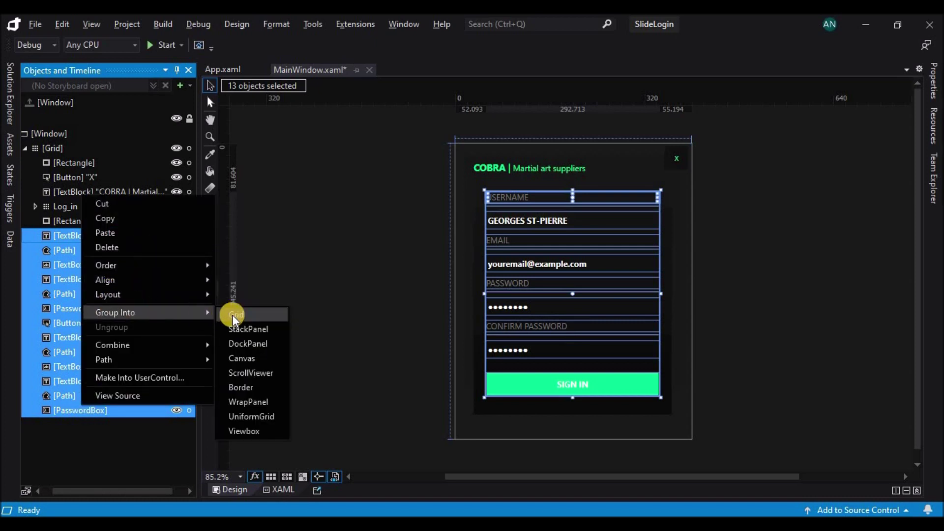
pyautogui.click(232, 315)
# Rename the new grid of front panel elements as Sign_up
pyautogui.doubleClick(61, 236)
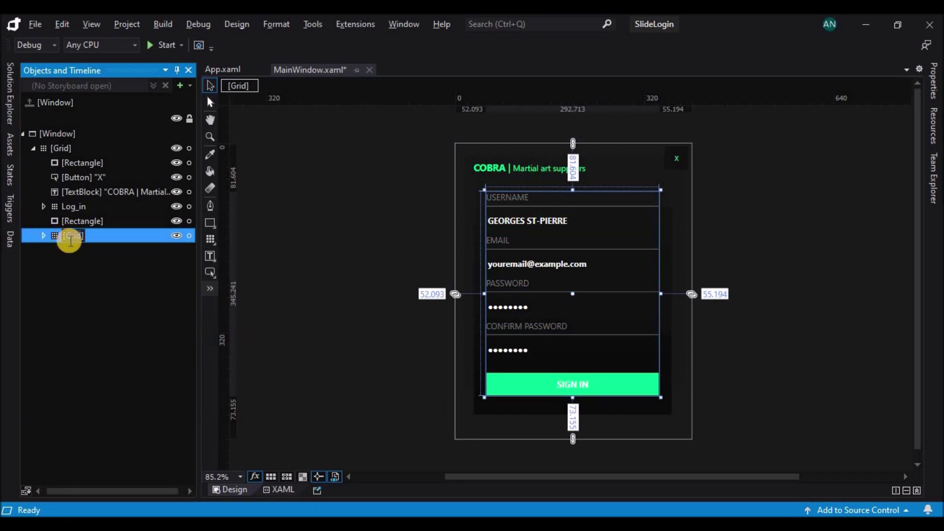
pyautogui.write('[Sign i')
pyautogui.write('n')
pyautogui.press('Return')
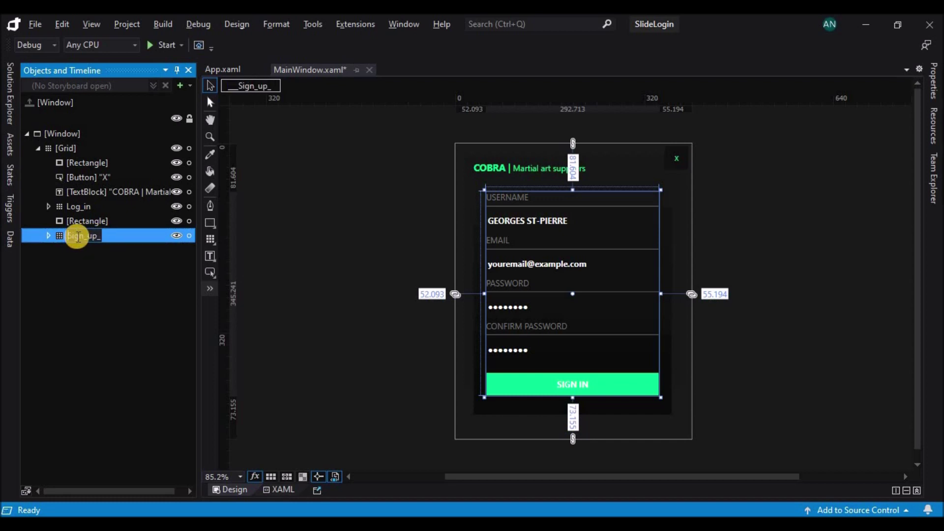
pyautogui.click(124, 223)
pyautogui.click(107, 240)
pyautogui.click(285, 282)
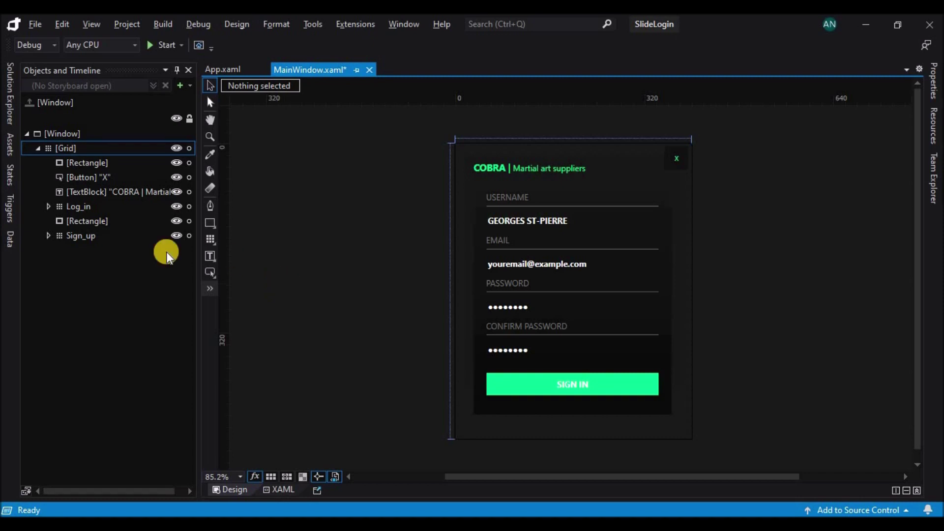
# Set the visibility of the Sign_up grid to Hidden
pyautogui.click(88, 237)
pyautogui.click(933, 83)
pyautogui.moveTo(928, 274); pyautogui.dragTo(934, 423)
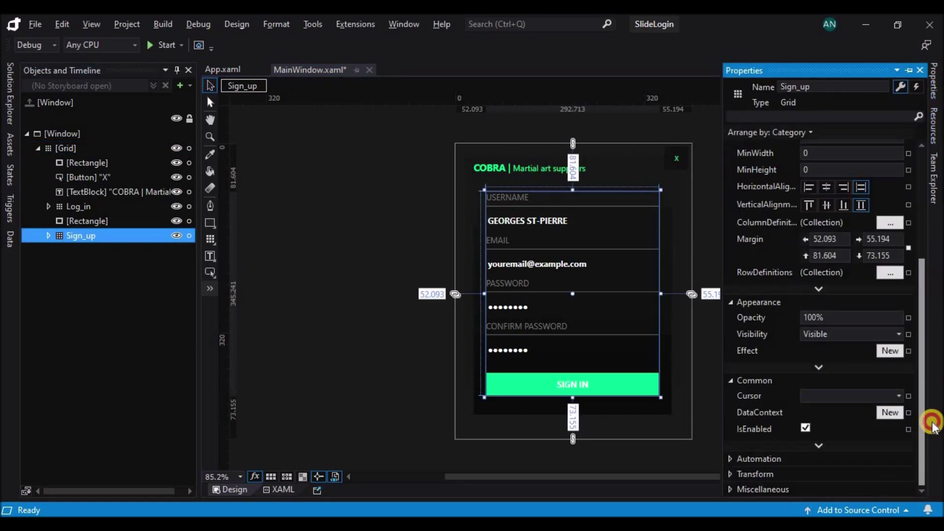
pyautogui.click(848, 335)
pyautogui.click(829, 358)
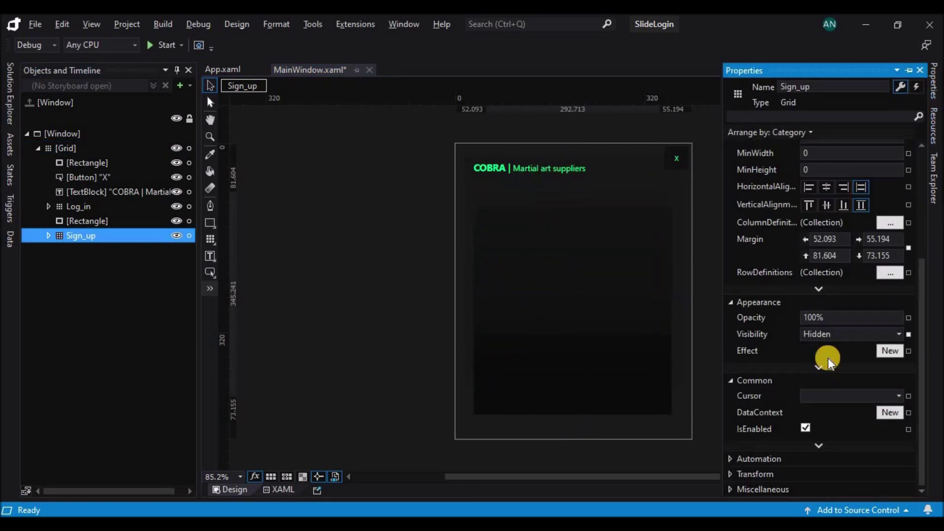
# Send the gradient panel rectangle to the back of the main grid's stacking order
pyautogui.click(90, 223)
pyautogui.rightClick(91, 224)
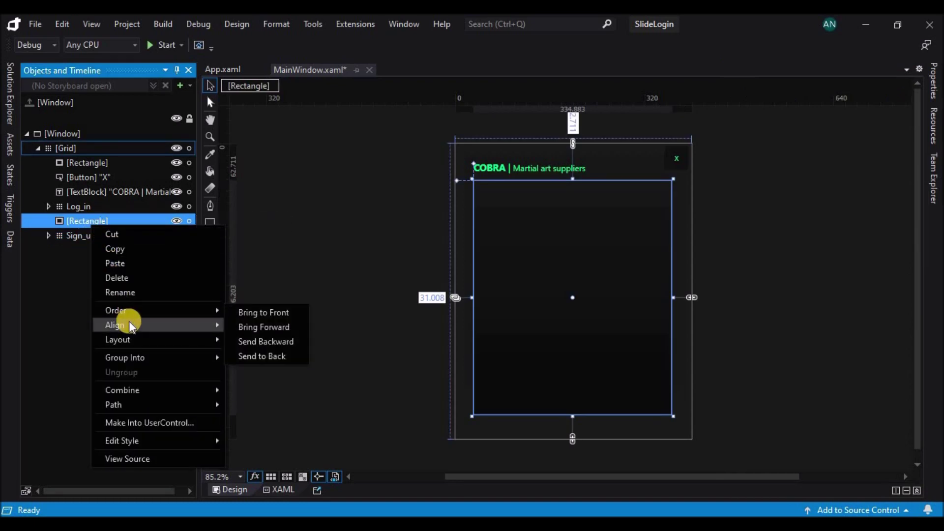
pyautogui.click(262, 356)
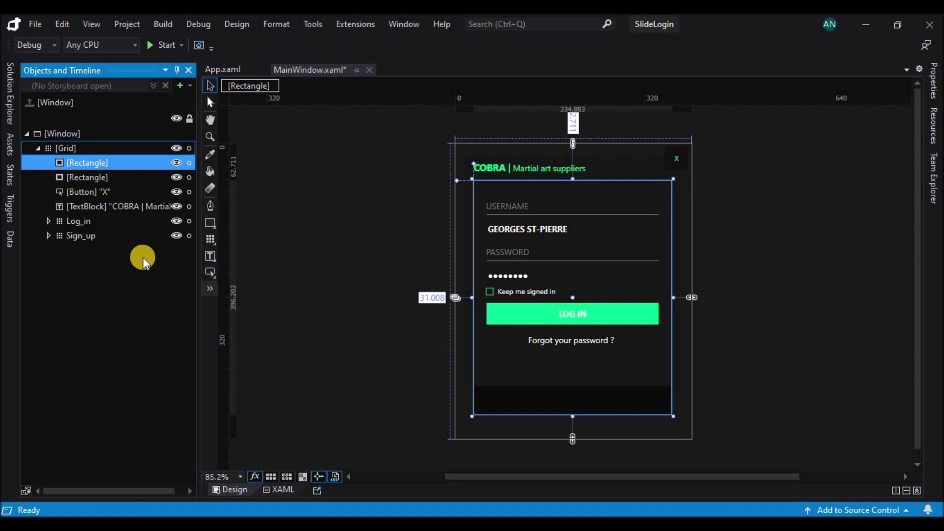
pyautogui.click(85, 177)
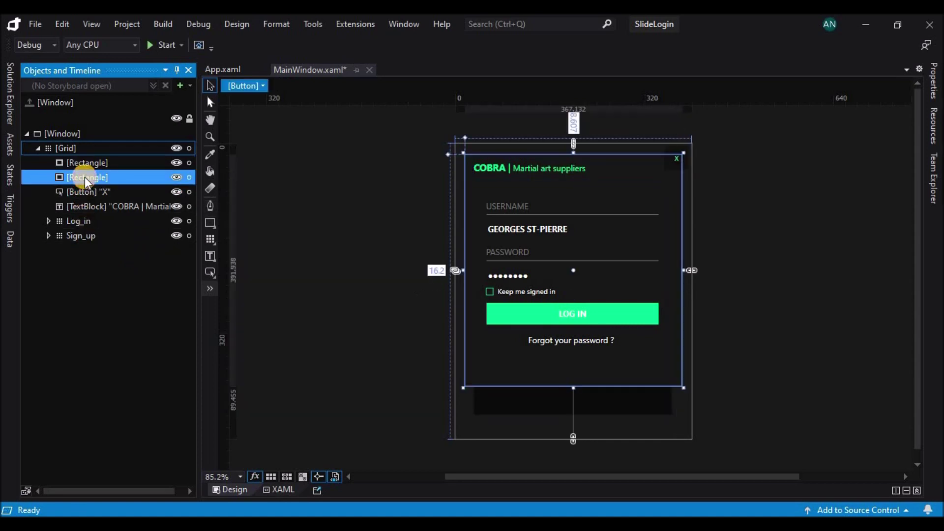
# Duplicate the "Forgot your password ?" text onto the dark strip below it and change the copy to "Don't have an account ?"
pyautogui.click(78, 221)
pyautogui.click(49, 220)
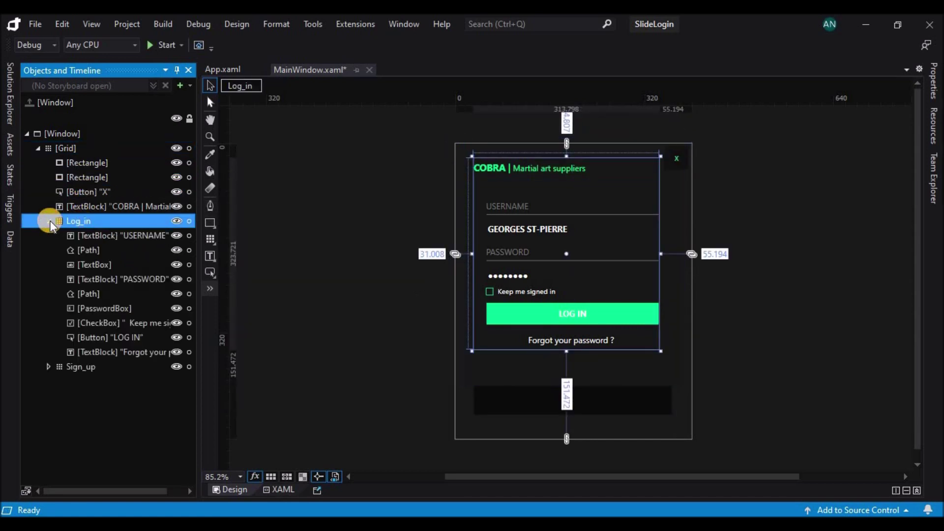
pyautogui.click(128, 350)
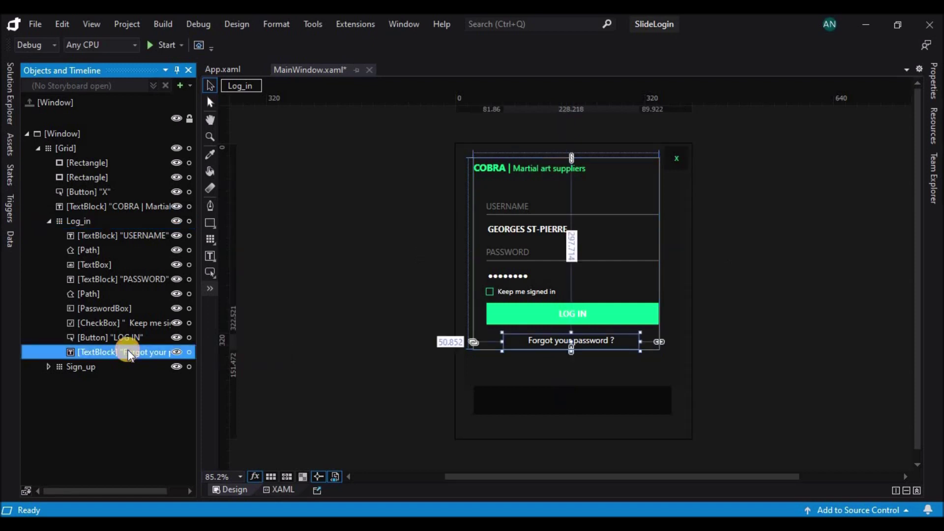
pyautogui.moveTo(552, 345); pyautogui.dragTo(552, 403)
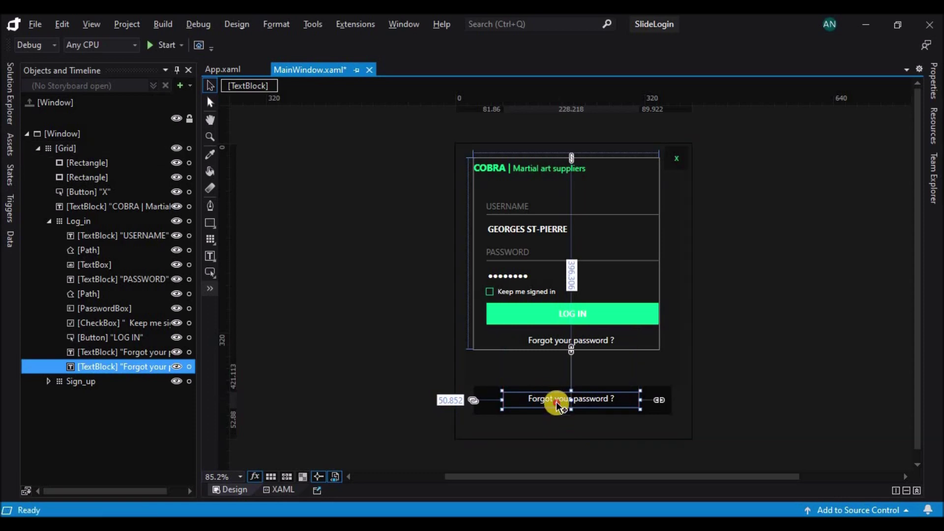
pyautogui.doubleClick(557, 403)
pyautogui.write("Don't have an account")
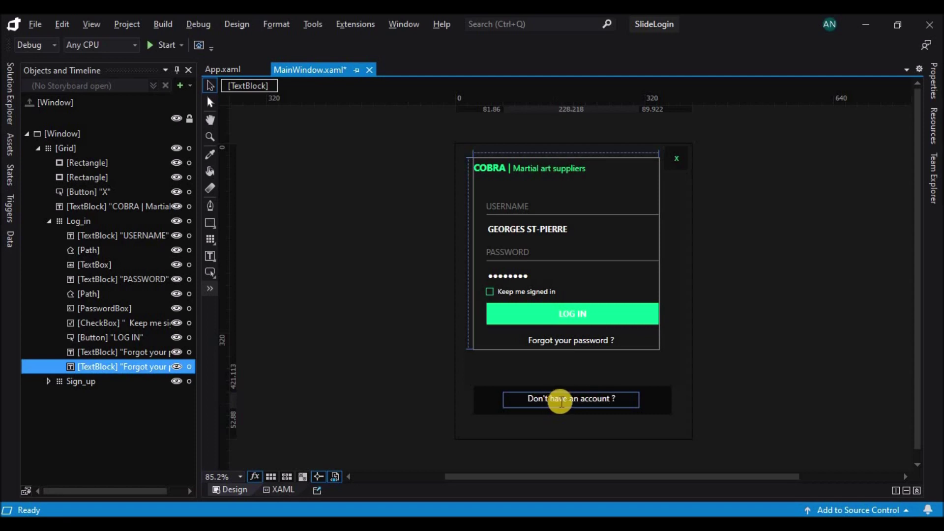
pyautogui.click(708, 422)
# Duplicate the "Don't have an account ?" text beside itself, shift the pair left, and change the copy's text to "Sign up"
pyautogui.moveTo(615, 402); pyautogui.dragTo(754, 410)
pyautogui.click(618, 403)
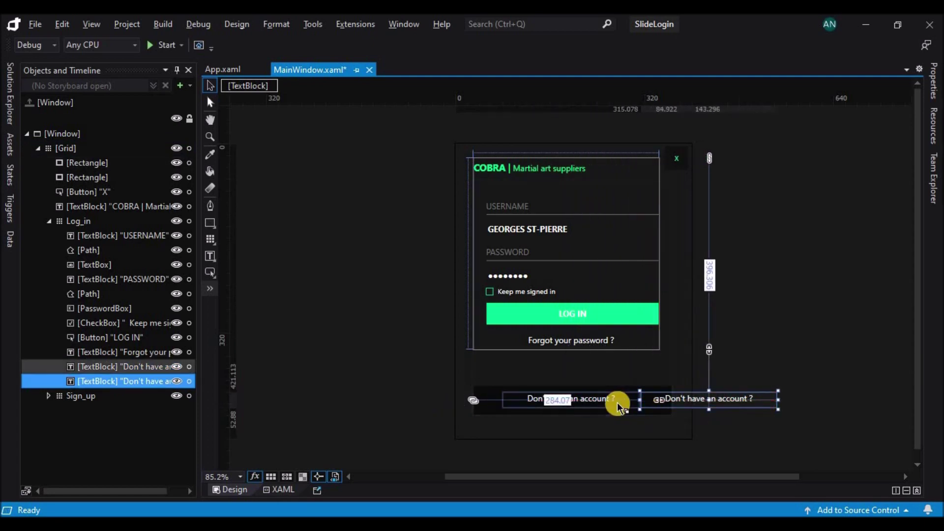
pyautogui.moveTo(641, 400); pyautogui.dragTo(559, 400)
pyautogui.moveTo(710, 399); pyautogui.dragTo(680, 399)
pyautogui.doubleClick(680, 399)
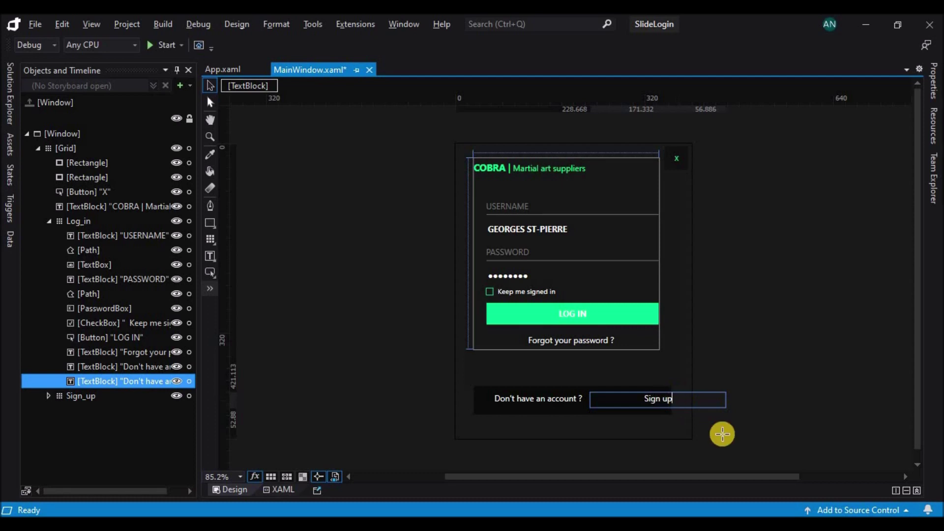
pyautogui.press('Escape')
# Narrow the "Sign up" and "Don't have an account ?" text blocks and centre them side by side on the dark strip
pyautogui.moveTo(727, 404); pyautogui.dragTo(626, 405)
pyautogui.click(569, 402)
pyautogui.moveTo(489, 400); pyautogui.dragTo(496, 399)
pyautogui.click(814, 389)
pyautogui.click(604, 397)
pyautogui.keyDown('ctrl'); pyautogui.click(582, 411); pyautogui.keyUp('ctrl')
pyautogui.moveTo(582, 411); pyautogui.dragTo(604, 414)
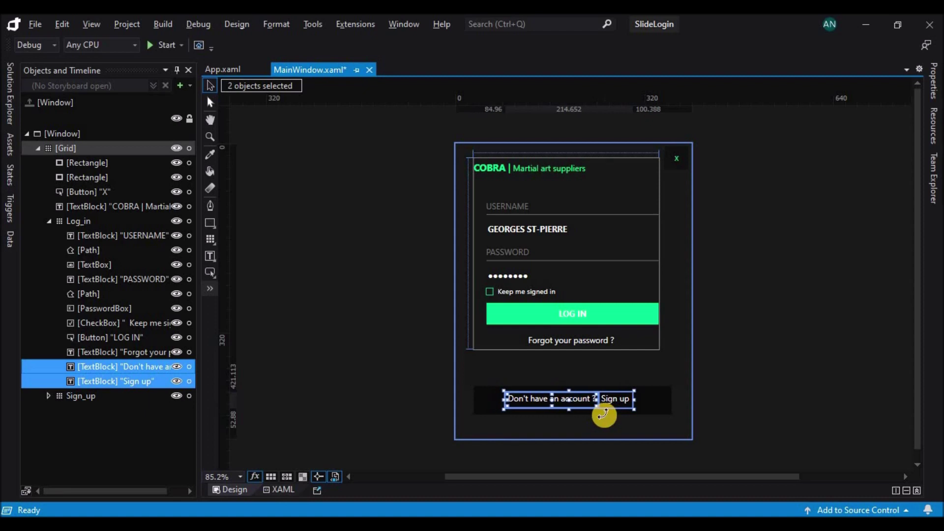
pyautogui.click(688, 415)
pyautogui.click(620, 401)
pyautogui.click(934, 80)
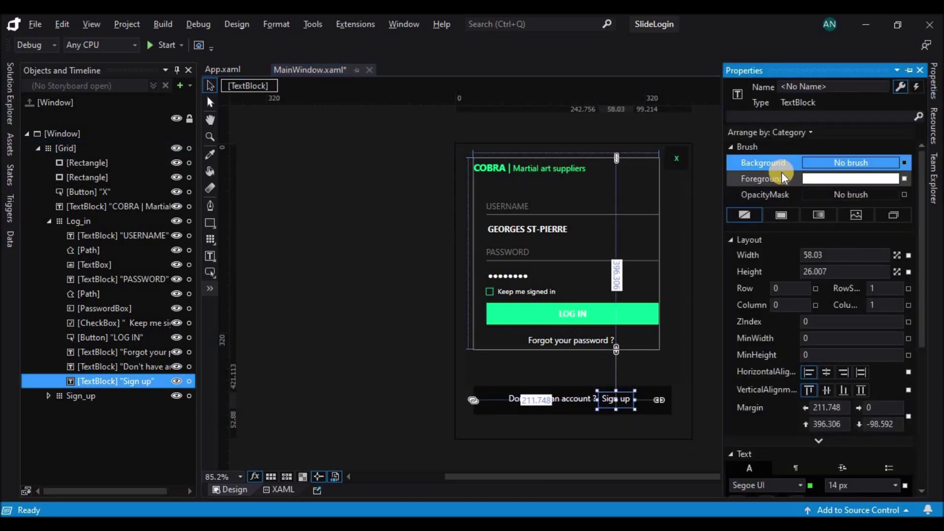
pyautogui.click(633, 417)
pyautogui.click(615, 401)
pyautogui.click(938, 79)
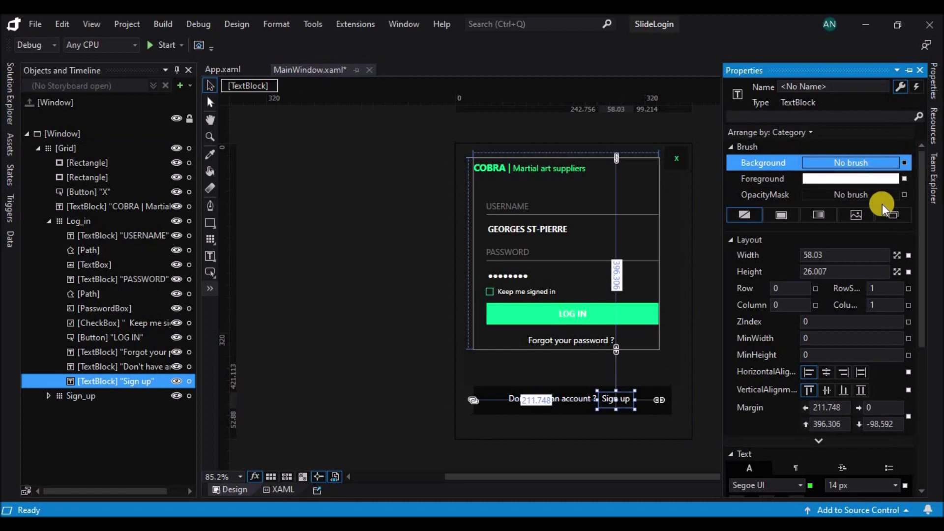
pyautogui.scroll(-5, 873, 291)
pyautogui.scroll(5, 877, 289)
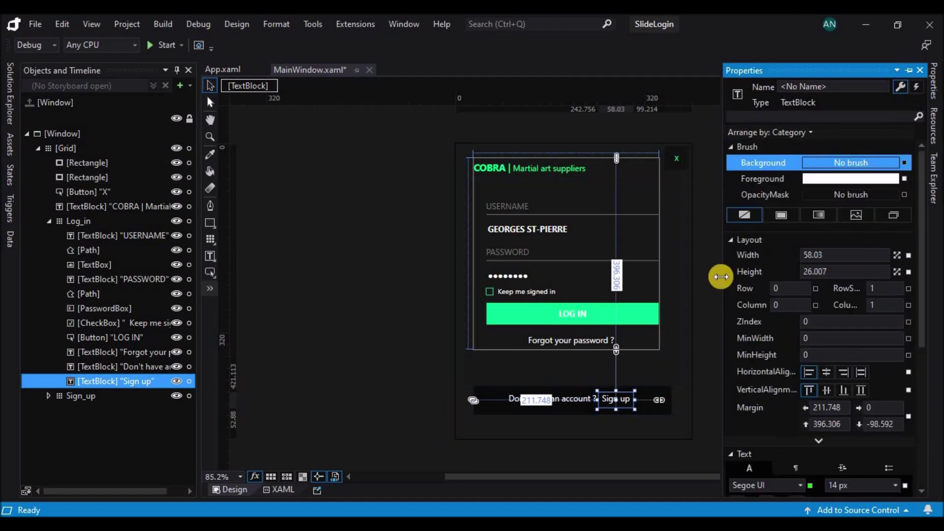
# Give the "Sign up" text the LOG IN button's green, #FF00FF97, as its foreground colour and make it bold
pyautogui.click(552, 399)
pyautogui.click(615, 398)
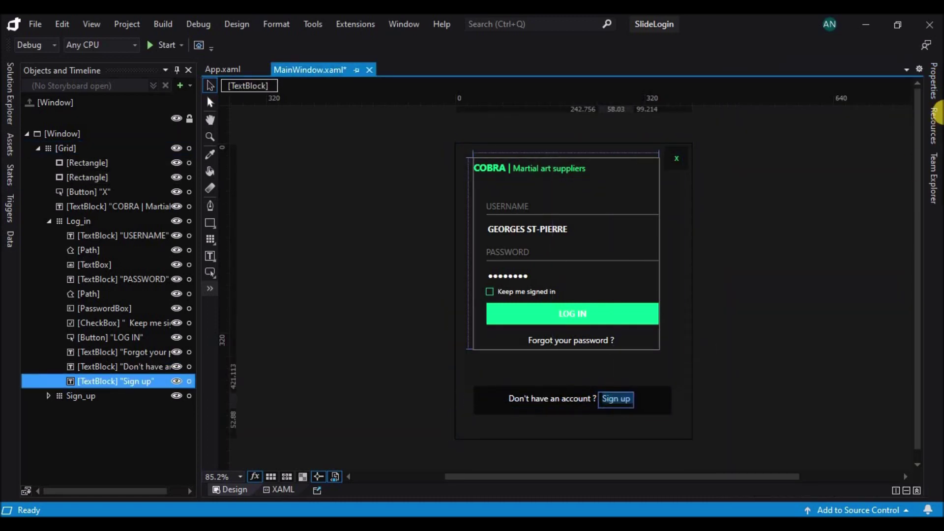
pyautogui.click(934, 81)
pyautogui.click(780, 181)
pyautogui.click(831, 327)
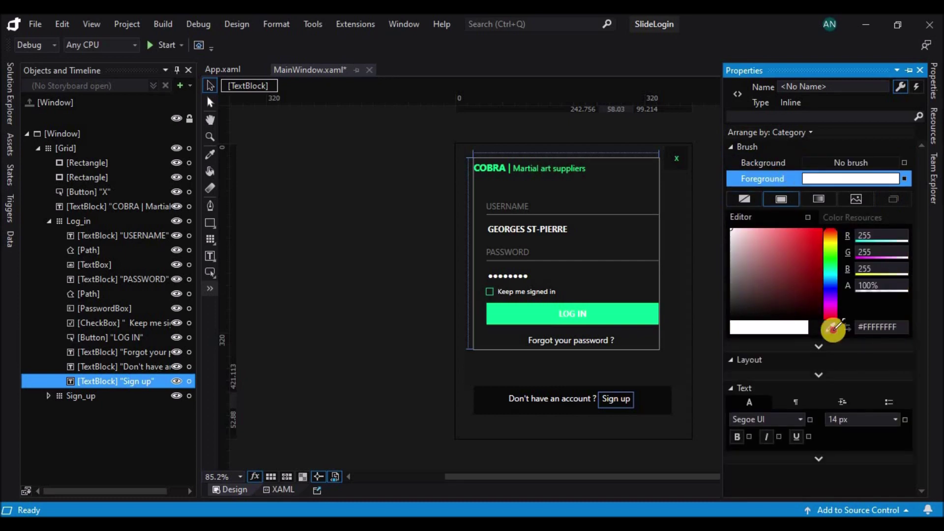
pyautogui.click(627, 312)
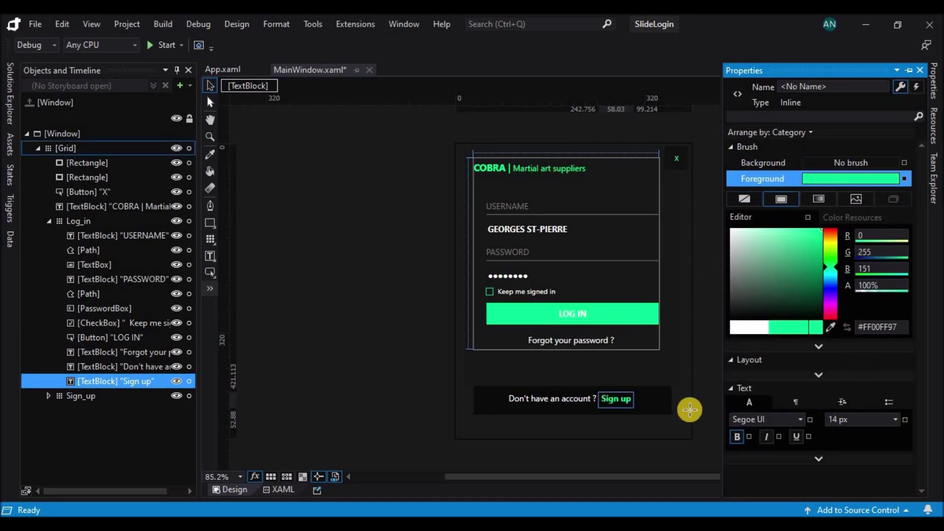
pyautogui.click(702, 394)
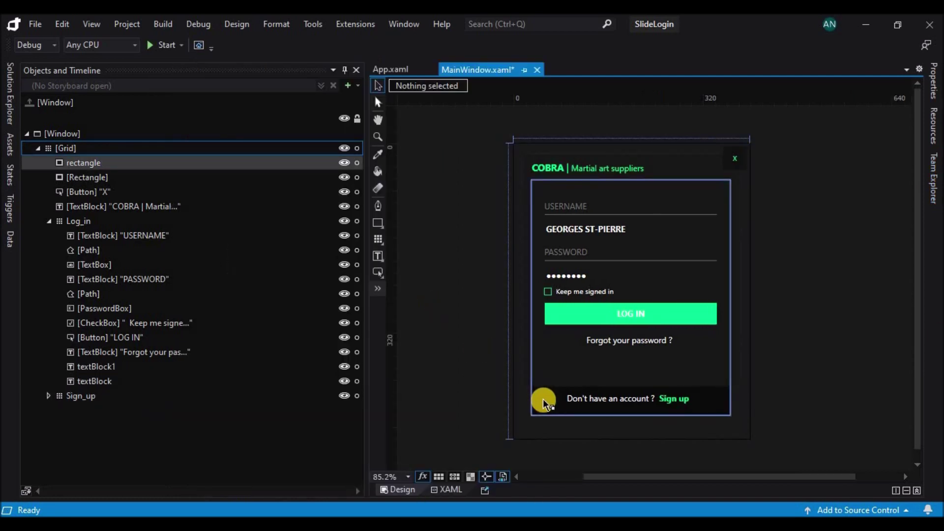
# Bring the gradient panel rectangle to the front of the main grid
pyautogui.click(544, 400)
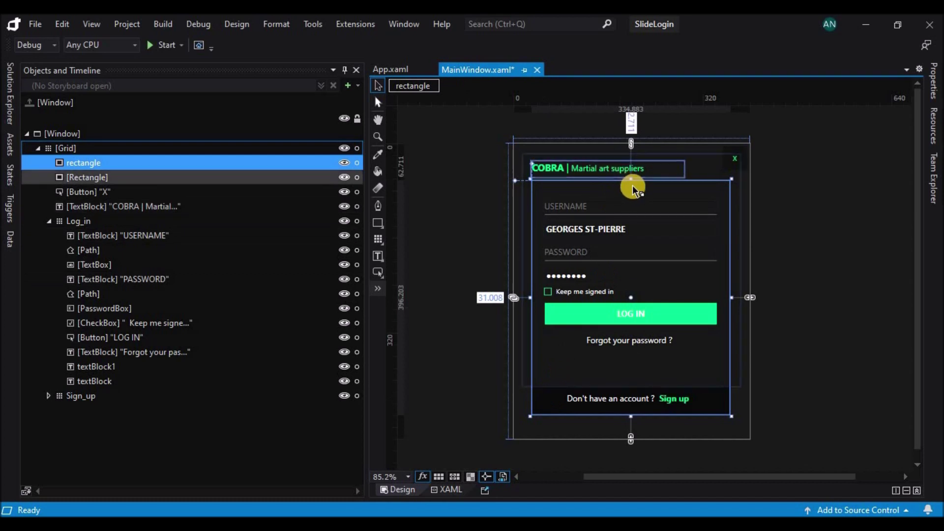
pyautogui.press('Escape')
pyautogui.click(719, 401)
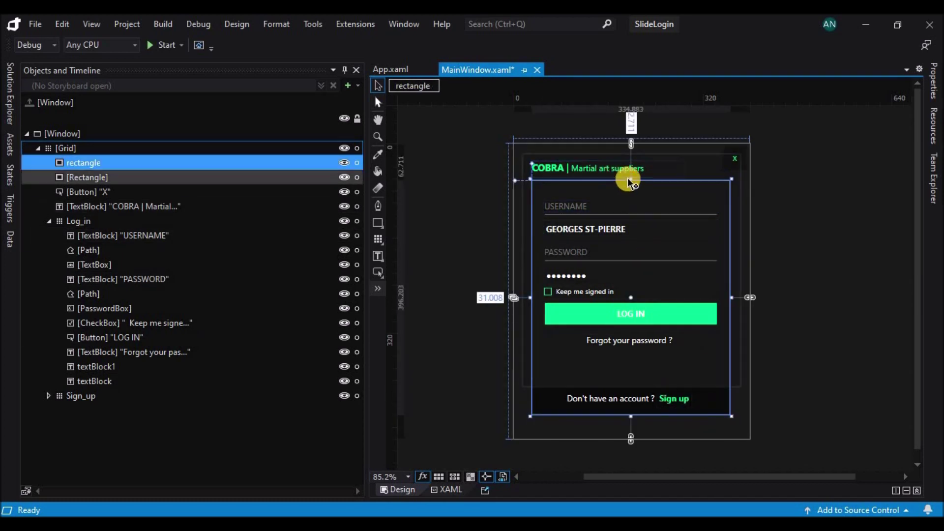
pyautogui.rightClick(553, 401)
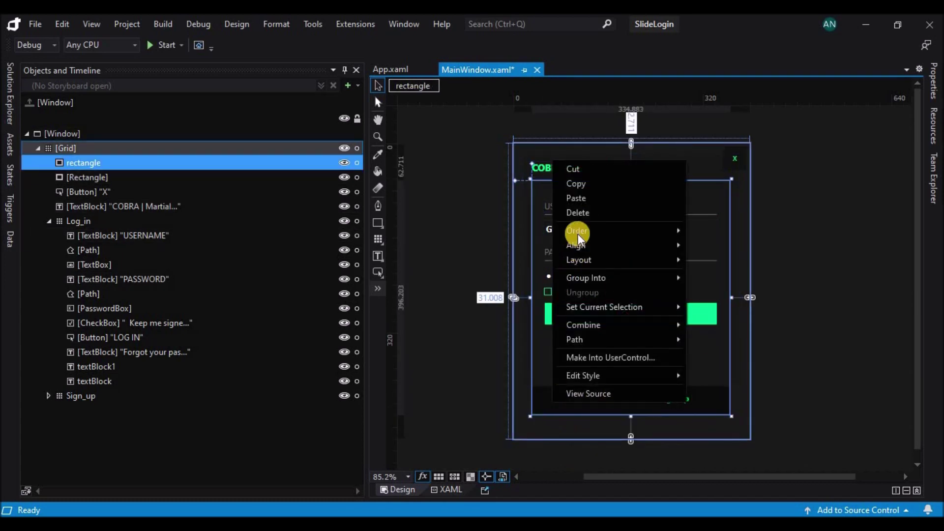
pyautogui.click(699, 233)
# Lower the gradient rectangle's top edge to leave a strip about 48 px high below the login form
pyautogui.moveTo(631, 179); pyautogui.dragTo(640, 347)
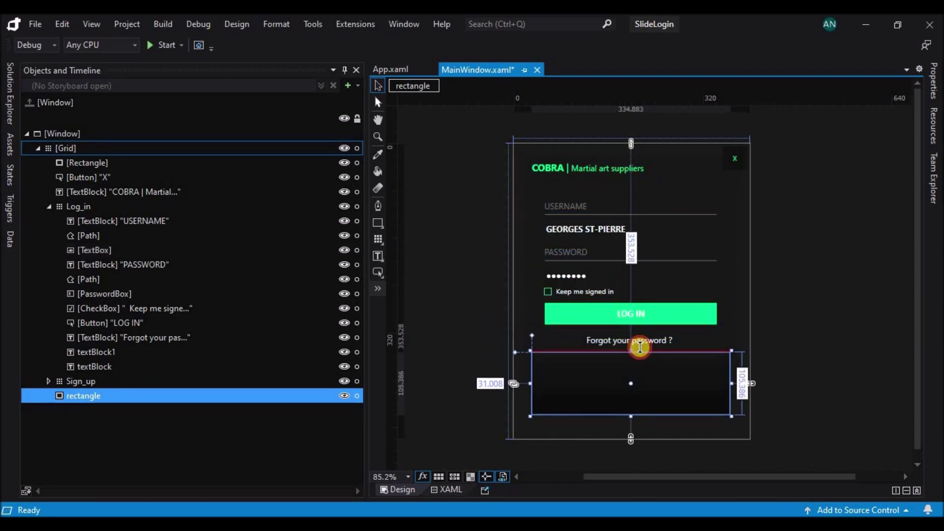
pyautogui.moveTo(640, 349); pyautogui.dragTo(639, 384)
pyautogui.click(802, 378)
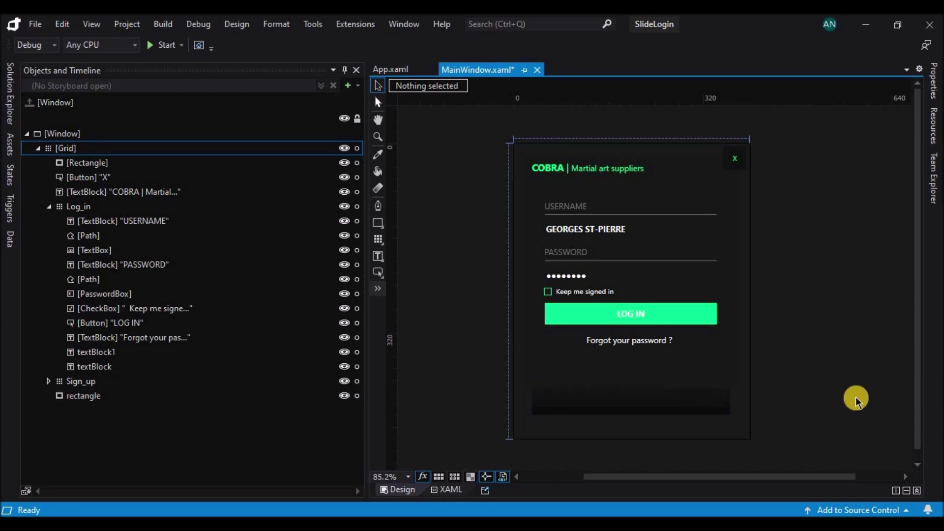
# Try placing the Sign_up grid in front of the gradient rectangle, and review the covered "Sign up" text block's properties
pyautogui.moveTo(58, 382); pyautogui.dragTo(81, 404)
pyautogui.click(79, 383)
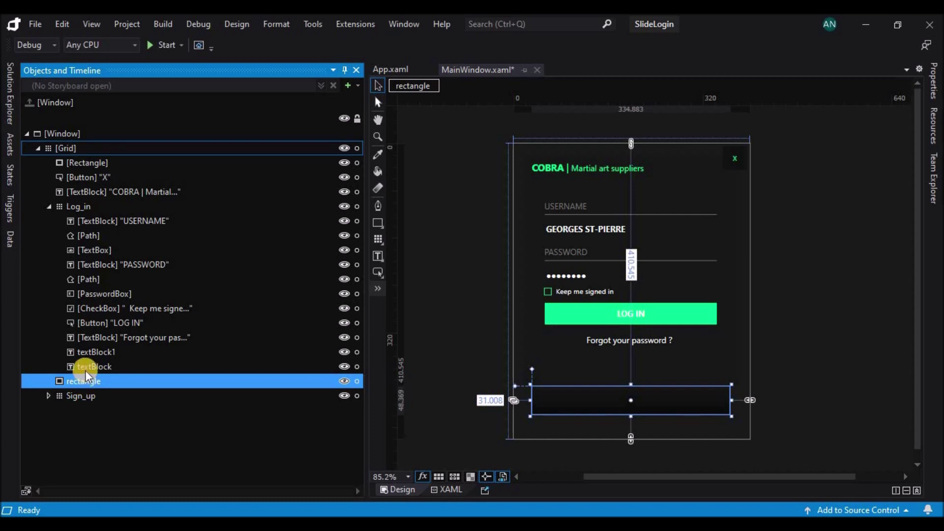
pyautogui.click(85, 371)
pyautogui.click(90, 353)
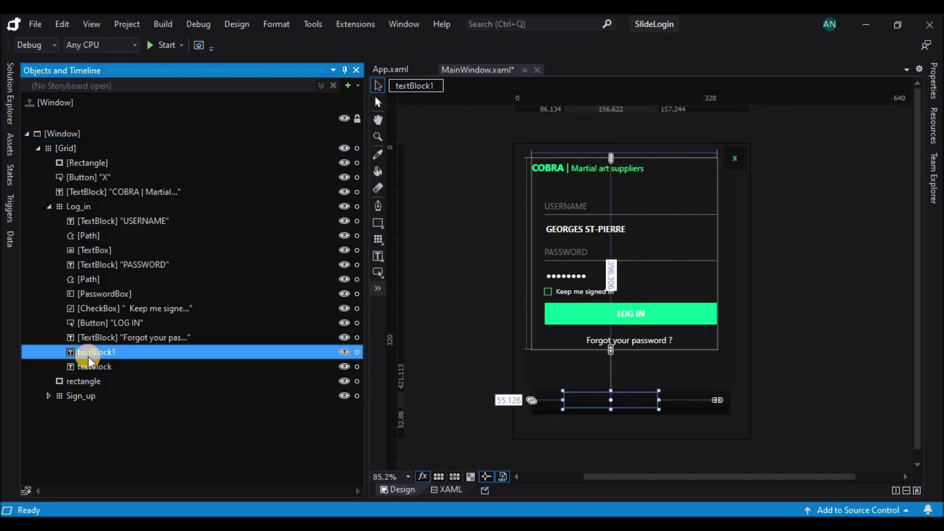
pyautogui.click(90, 369)
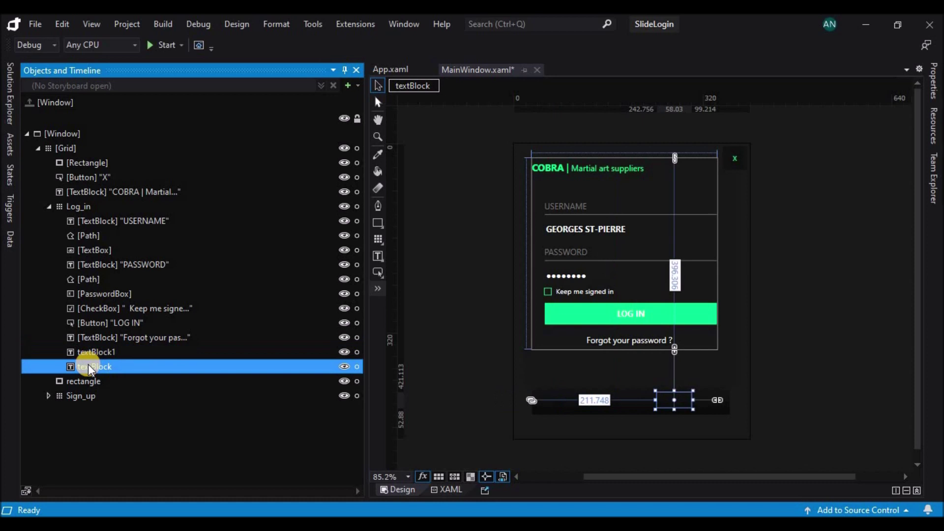
pyautogui.click(933, 81)
pyautogui.scroll(-5, 919, 443)
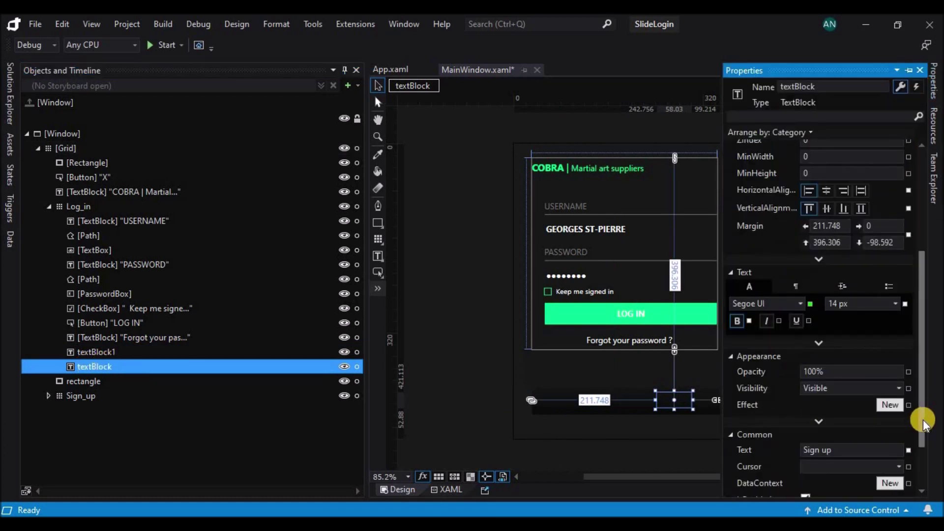
# Move the "Don't have an account ?" and "Sign up" text blocks together up to just above the gradient strip
pyautogui.click(188, 353)
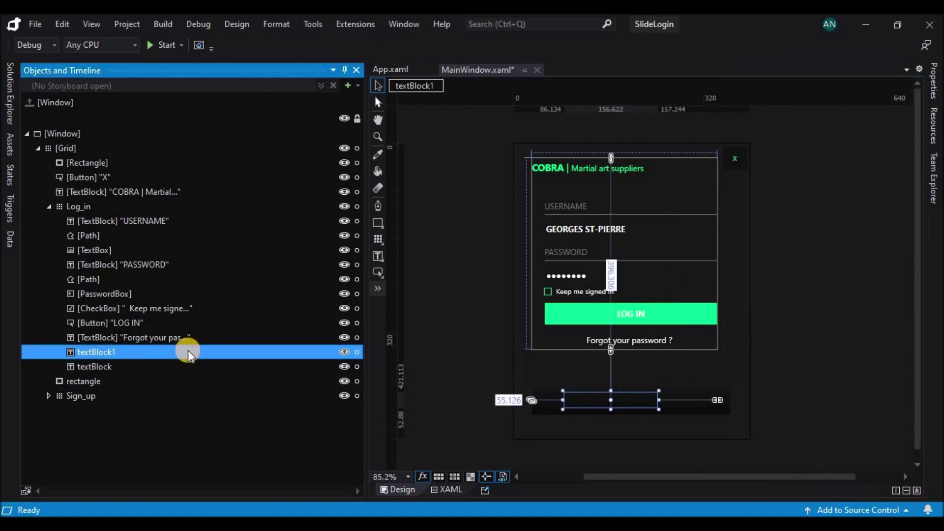
pyautogui.keyDown('ctrl'); pyautogui.click(94, 249); pyautogui.keyUp('ctrl')
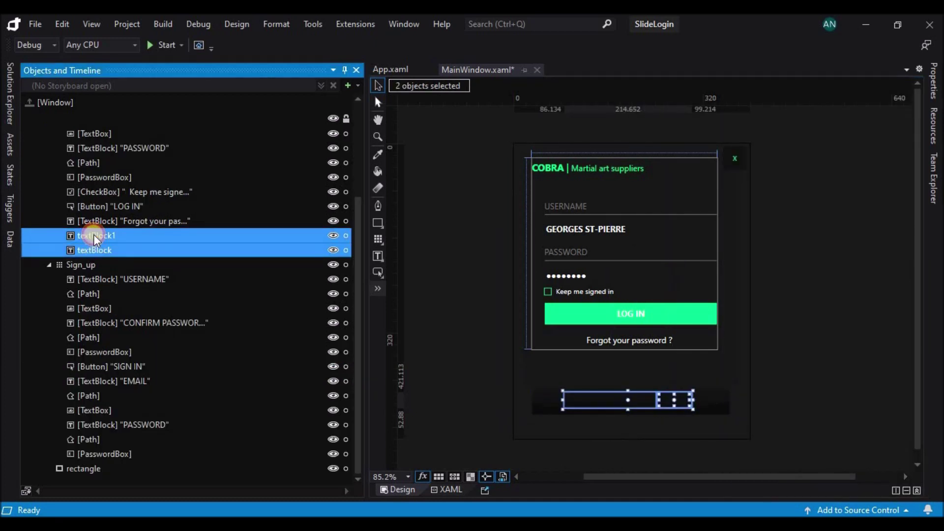
pyautogui.click(628, 392)
pyautogui.hotkey('shift', 'Up')
pyautogui.hotkey('shift', 'Up')
pyautogui.hotkey('shift', 'Up')
pyautogui.hotkey('shift', 'Up')
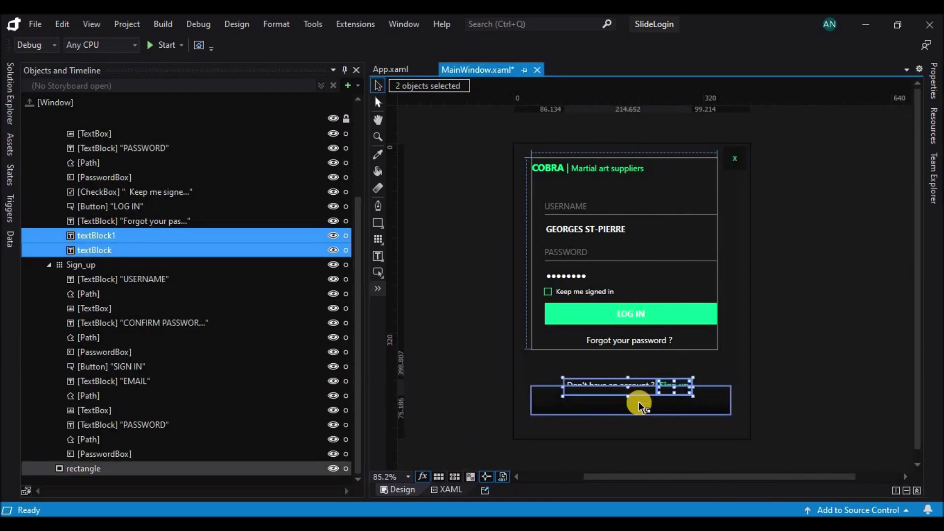
pyautogui.click(794, 376)
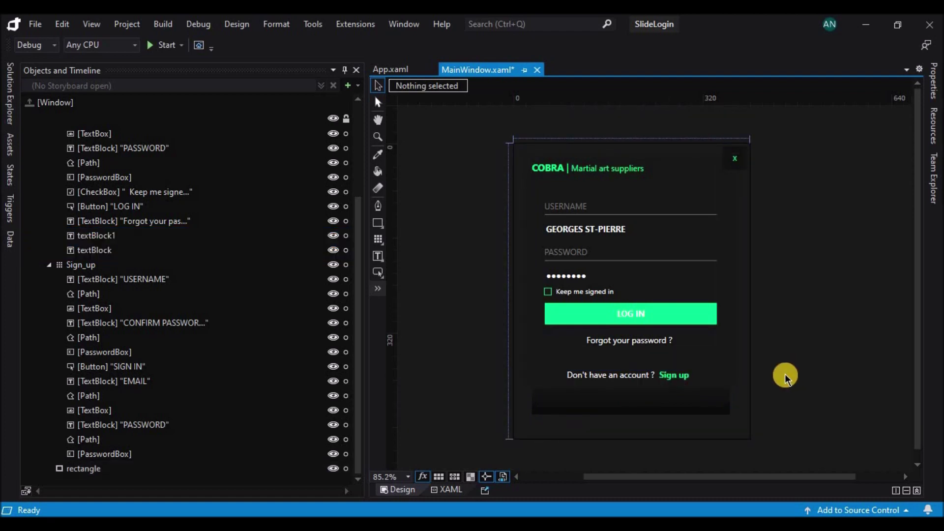
# Create a new storyboard named Storyboard1 for the window
pyautogui.scroll(3, 172, 298)
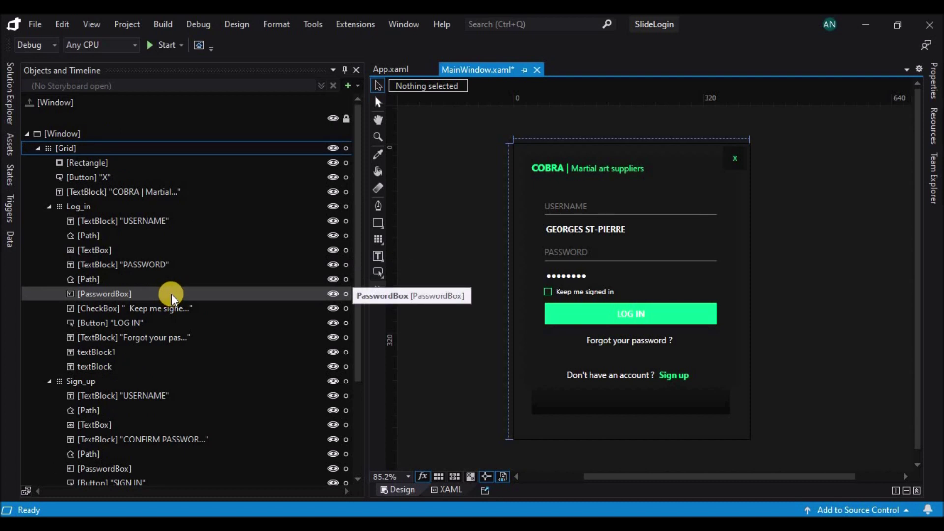
pyautogui.click(348, 86)
pyautogui.click(510, 301)
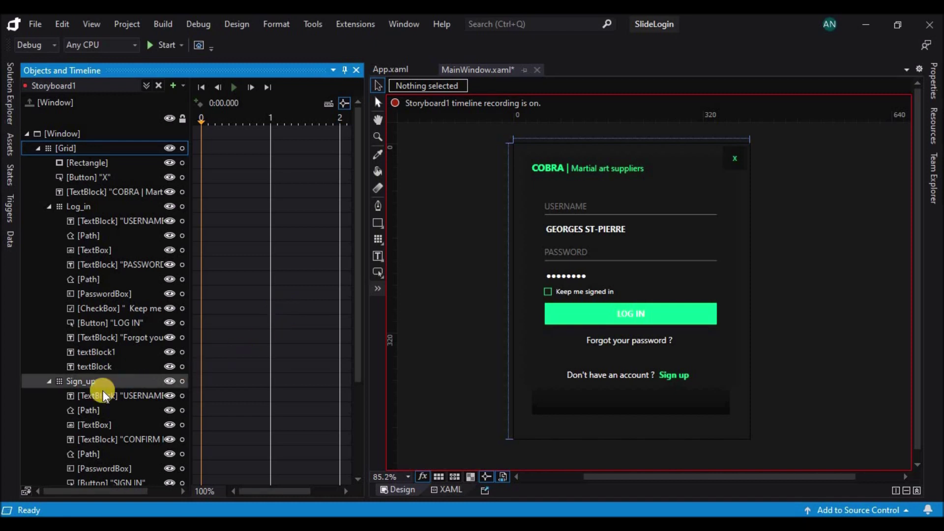
# Try animating the gradient rectangle from a keyframe at 0 s to about 399 px high at 1 s by raising its top edge
pyautogui.scroll(-3, 103, 345)
pyautogui.click(111, 470)
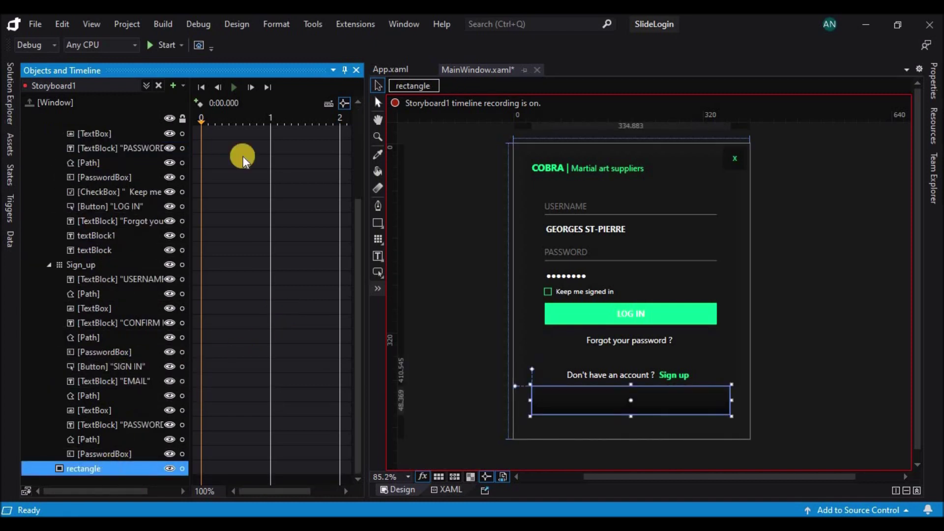
pyautogui.click(198, 102)
pyautogui.click(236, 124)
pyautogui.moveTo(236, 126); pyautogui.dragTo(270, 123)
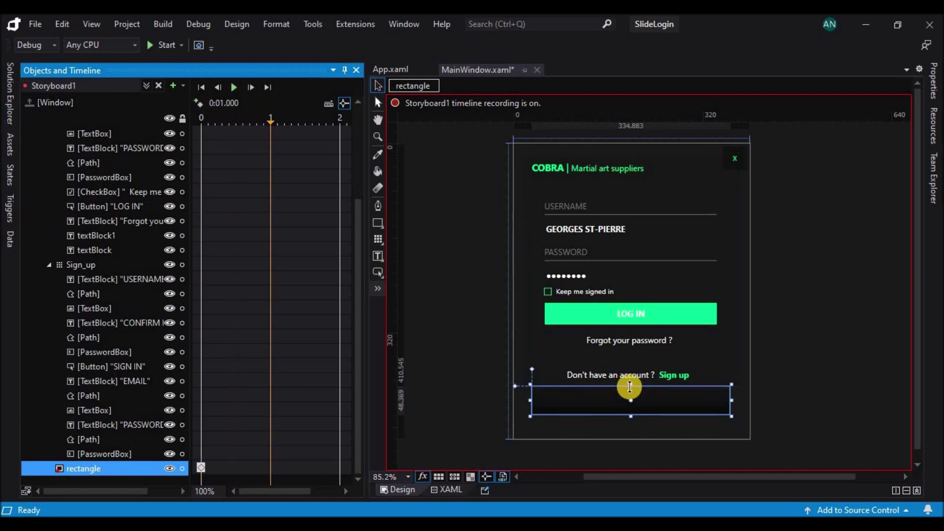
pyautogui.moveTo(630, 387); pyautogui.dragTo(625, 180)
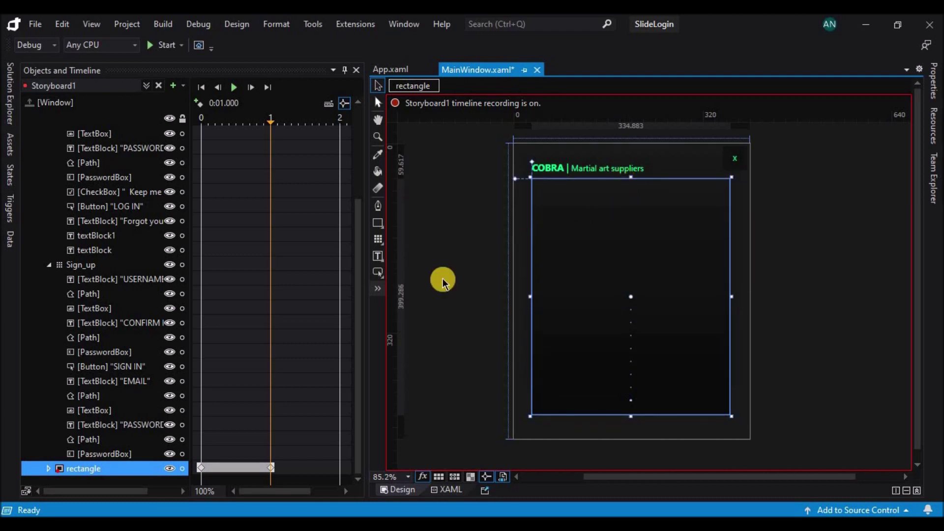
# Try setting the Sign_up grid's Visibility to Visible at the 1-second mark of Storyboard1
pyautogui.click(93, 265)
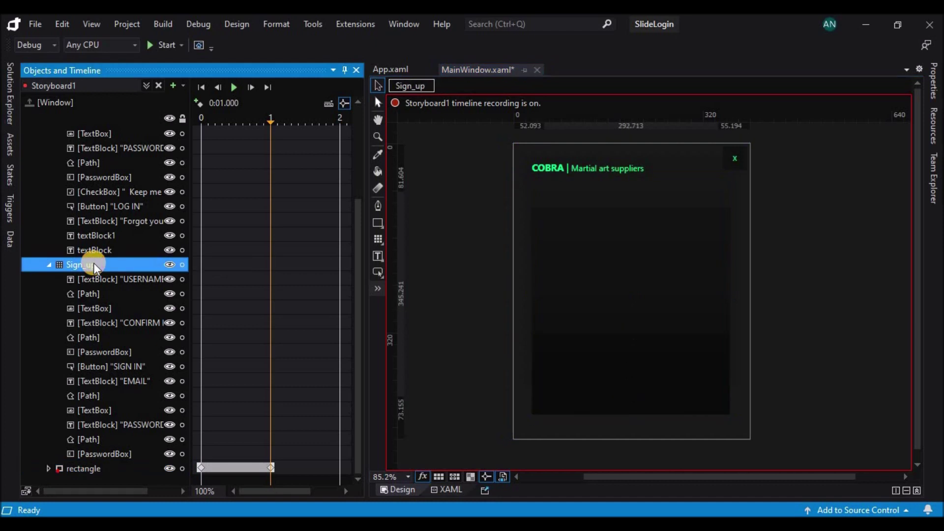
pyautogui.click(934, 81)
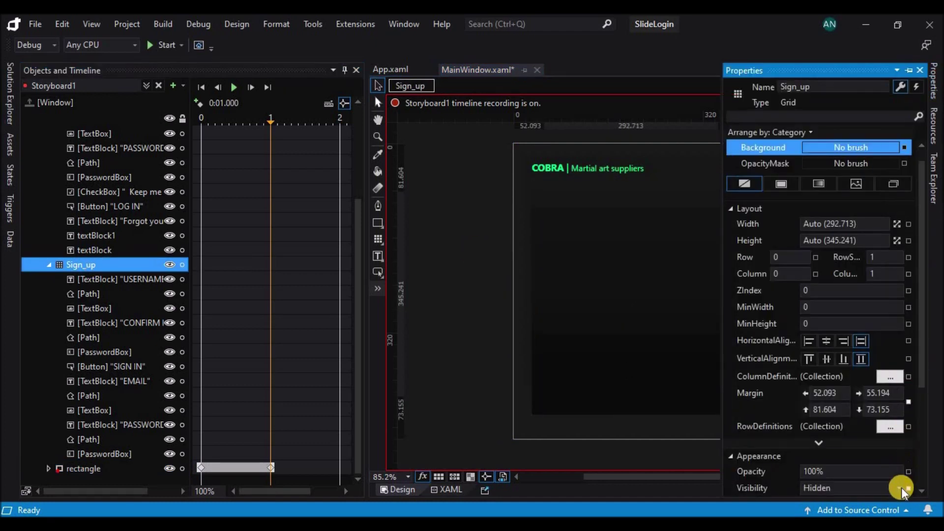
pyautogui.click(866, 488)
pyautogui.click(867, 504)
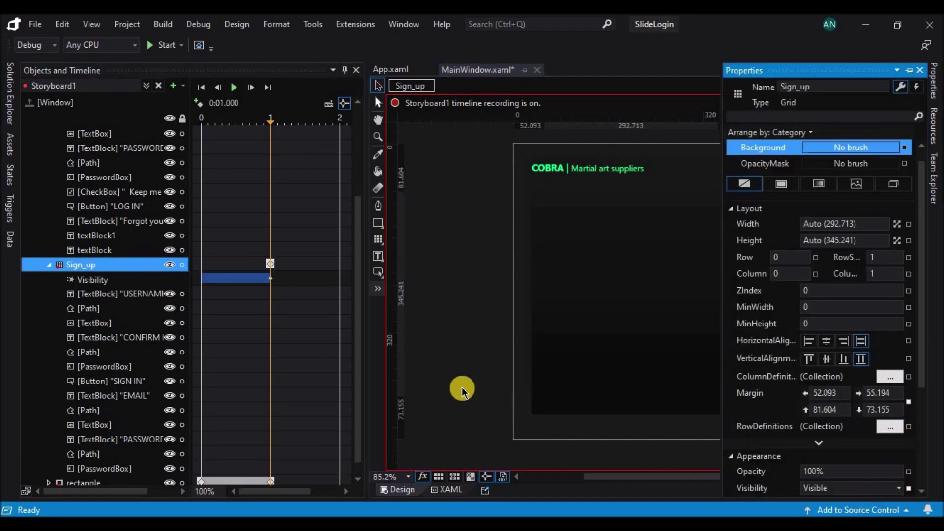
pyautogui.scroll(-1, 220, 391)
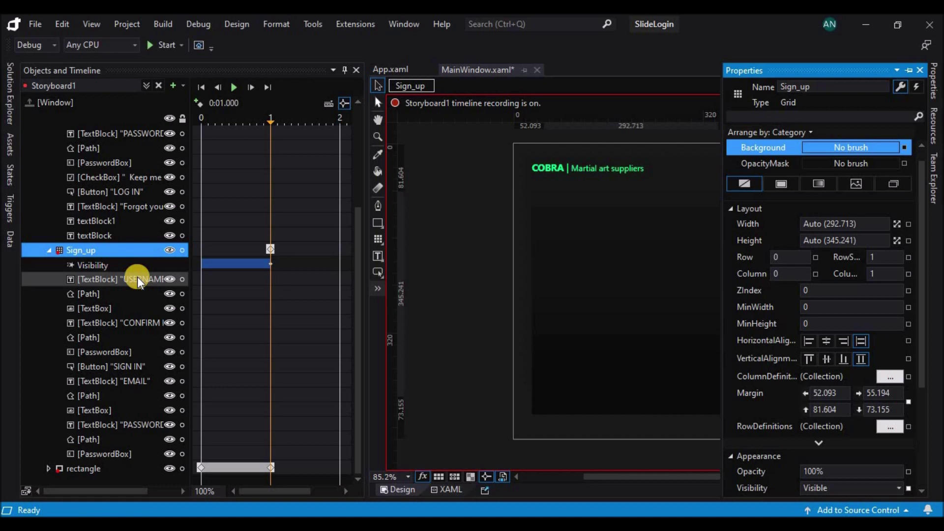
# Undo the Sign_up visibility change, the rectangle animation and the creation of Storyboard1
pyautogui.hotkey('ctrl', 'z')
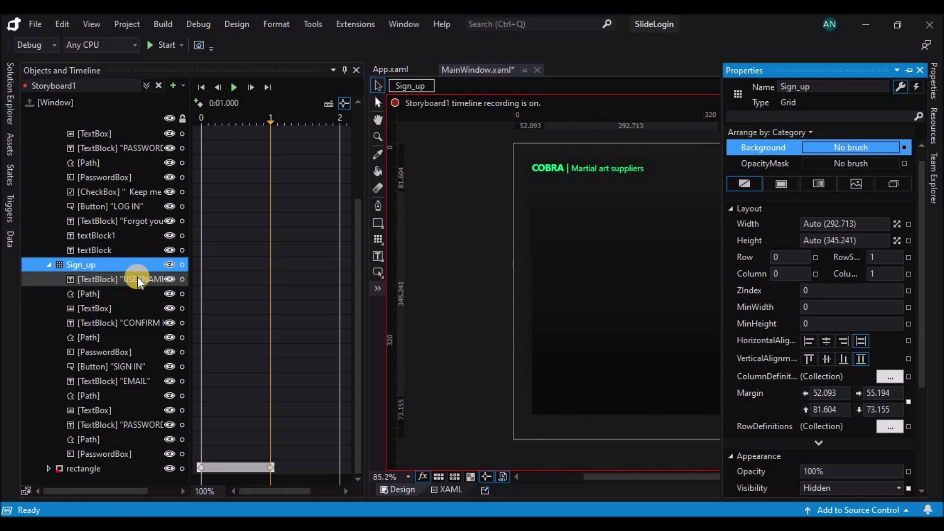
pyautogui.hotkey('ctrl', 'z')
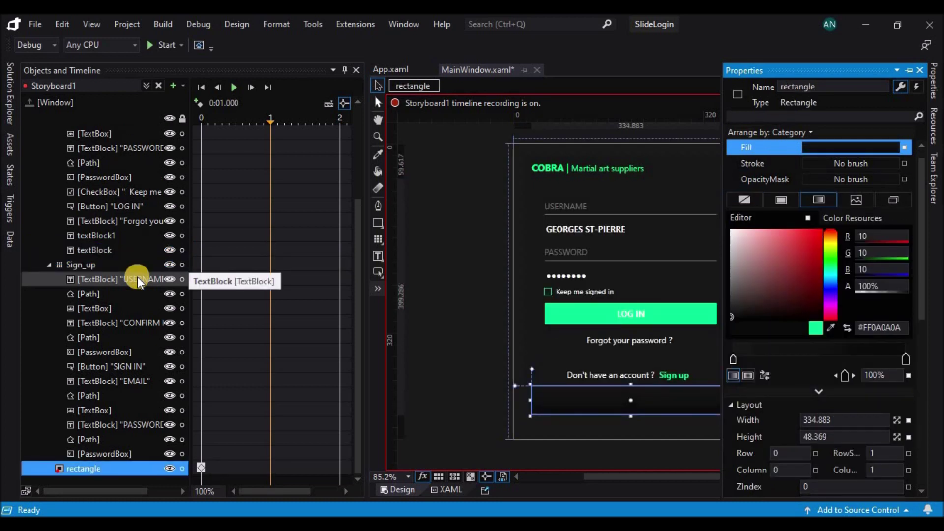
pyautogui.hotkey('ctrl', 'z')
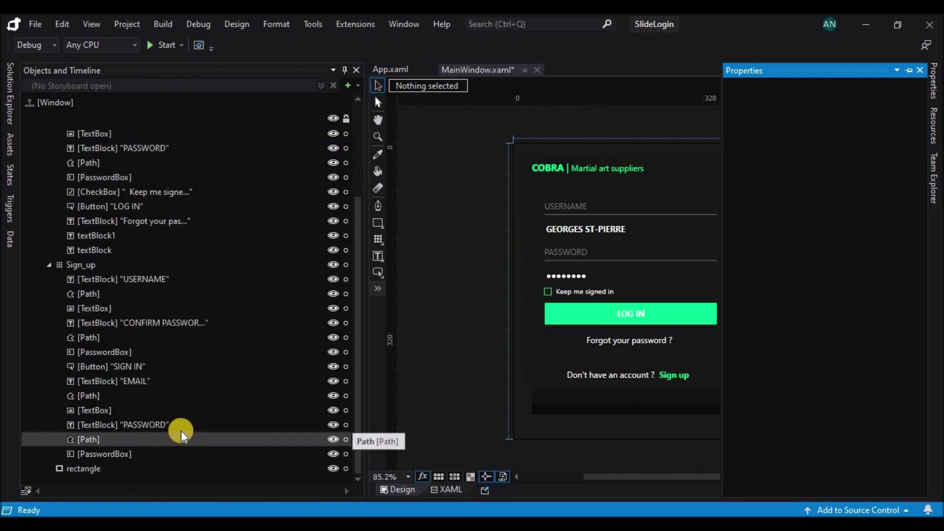
# Reorder the object tree so the gradient rectangle sits before the collapsed Sign_up grid, and select the rectangle
pyautogui.moveTo(106, 468); pyautogui.dragTo(84, 272)
pyautogui.click(82, 265)
pyautogui.click(49, 265)
pyautogui.moveTo(58, 386); pyautogui.dragTo(62, 409)
pyautogui.click(83, 396)
pyautogui.click(88, 381)
# Create Storyboard1 and animate the rectangle from a keyframe at 0 s to about 398 px high at 1 s by raising its top edge
pyautogui.click(347, 88)
pyautogui.click(507, 297)
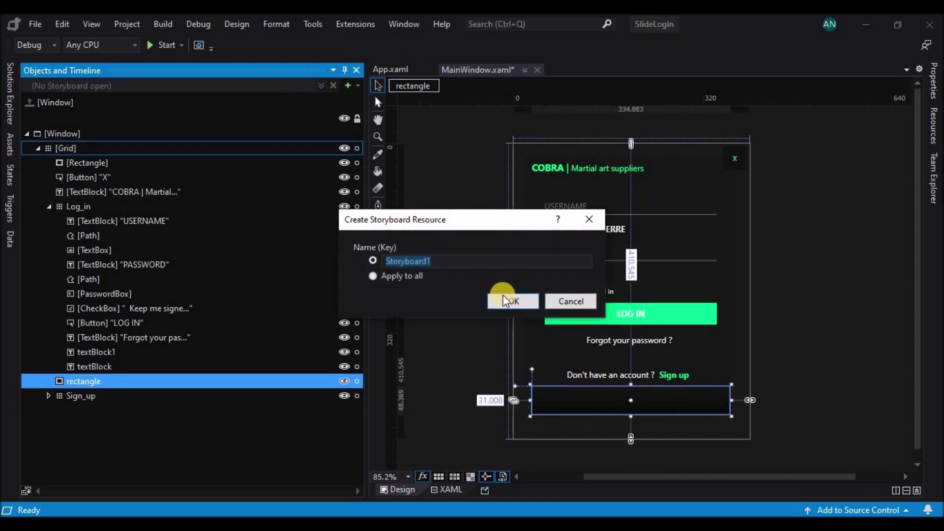
pyautogui.click(201, 104)
pyautogui.click(271, 118)
pyautogui.moveTo(630, 386); pyautogui.dragTo(630, 182)
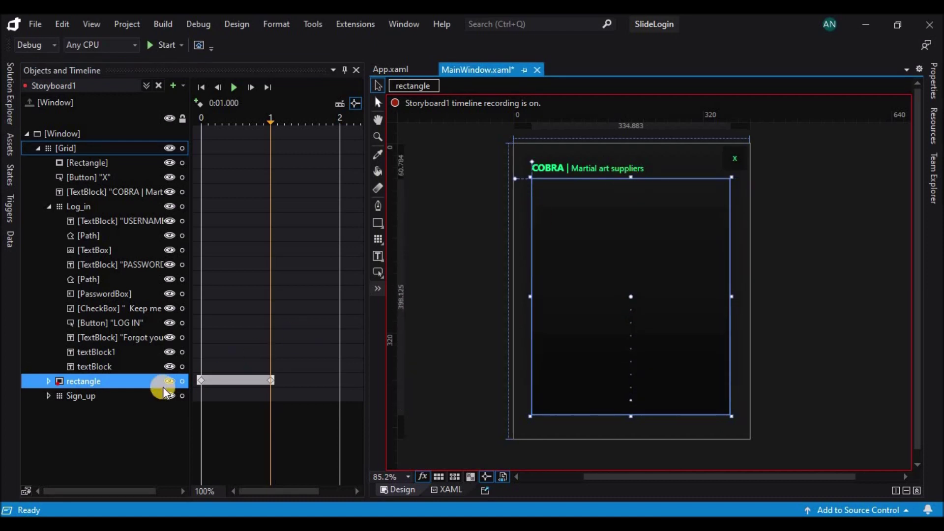
# Set the Sign_up grid's Visibility to Visible at the 1-second mark and preview the storyboard
pyautogui.click(84, 396)
pyautogui.click(933, 81)
pyautogui.click(893, 488)
pyautogui.click(827, 488)
pyautogui.click(470, 400)
pyautogui.click(232, 89)
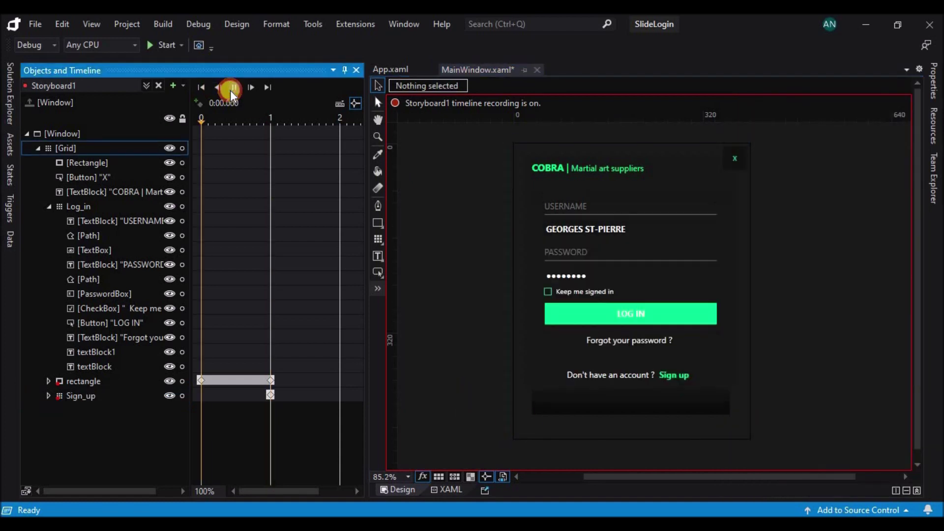
# Shift the rectangle's end keyframe and the Sign_up keyframe to 0.5 s and replay the storyboard
pyautogui.click(266, 375)
pyautogui.moveTo(242, 387); pyautogui.dragTo(236, 394)
pyautogui.click(232, 120)
pyautogui.click(234, 88)
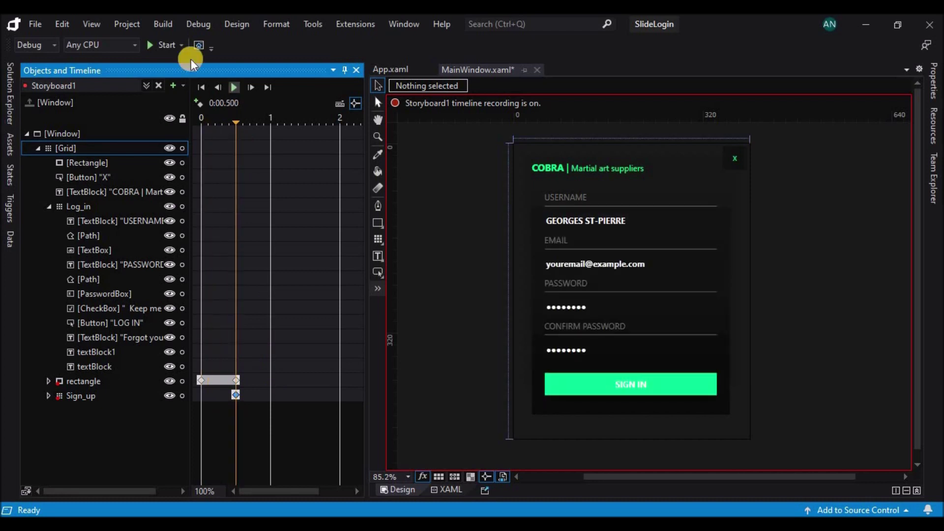
# Add a trigger that begins Storyboard1 when the MouseDown event of the "Sign up" textBlock is raised, and save the window
pyautogui.click(108, 369)
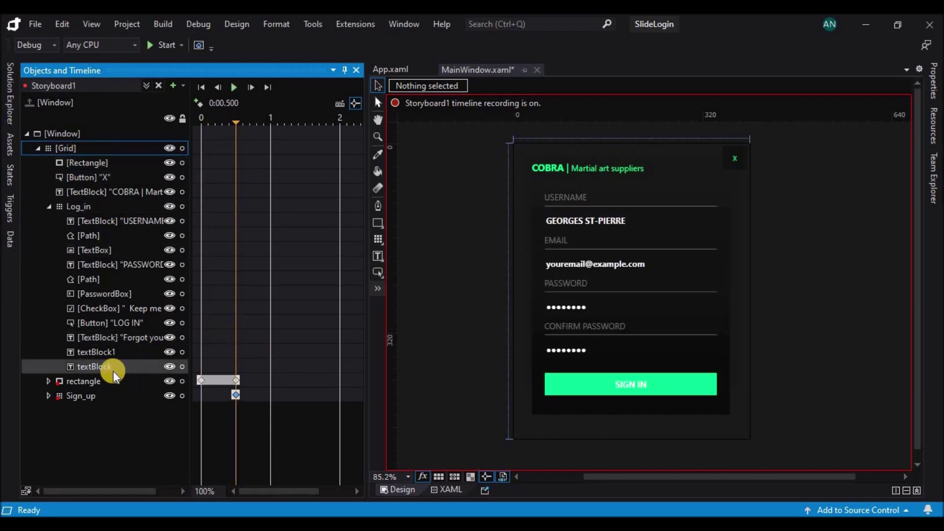
pyautogui.click(10, 209)
pyautogui.click(80, 100)
pyautogui.click(79, 260)
pyautogui.click(69, 270)
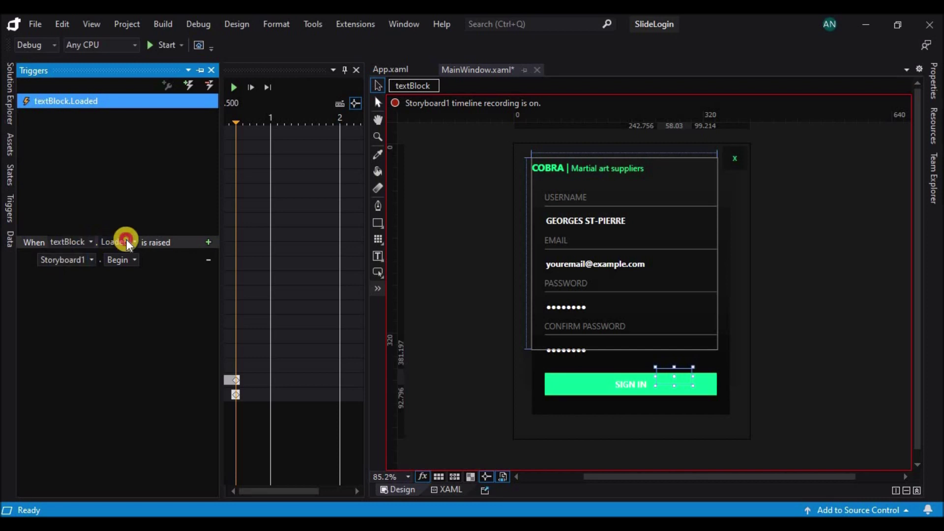
pyautogui.click(126, 242)
pyautogui.scroll(-5, 135, 310)
pyautogui.click(129, 338)
pyautogui.hotkey('ctrl', 's')
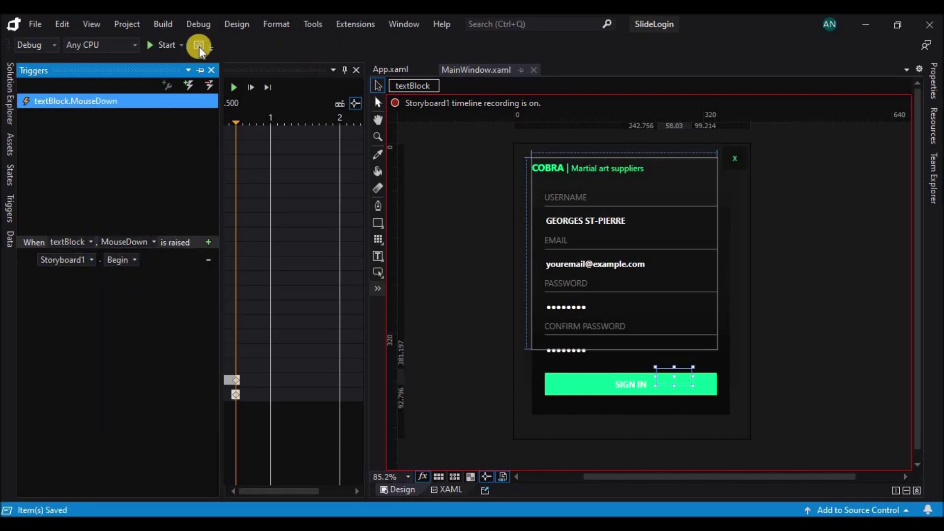
# Run the application and test the username field, the "Keep me signed in" checkbox and the "Sign up" link
pyautogui.click(163, 45)
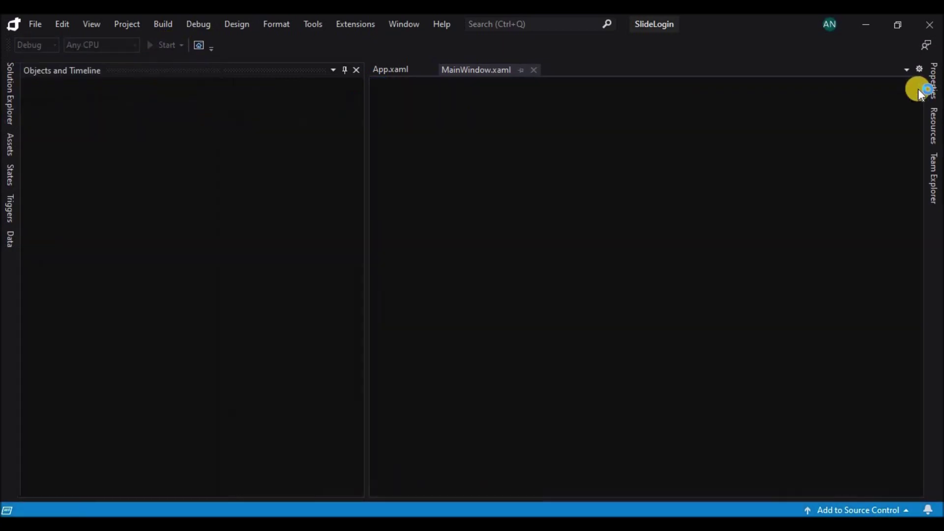
pyautogui.click(869, 25)
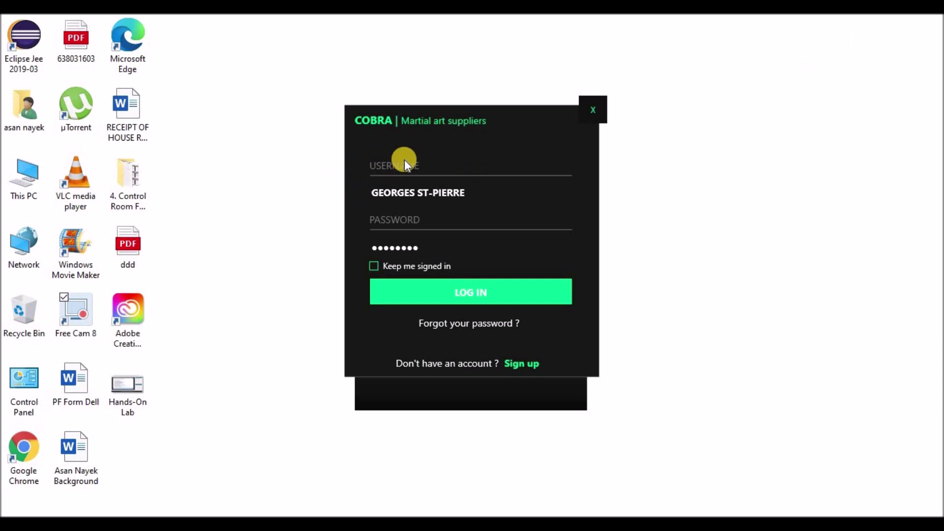
pyautogui.click(399, 193)
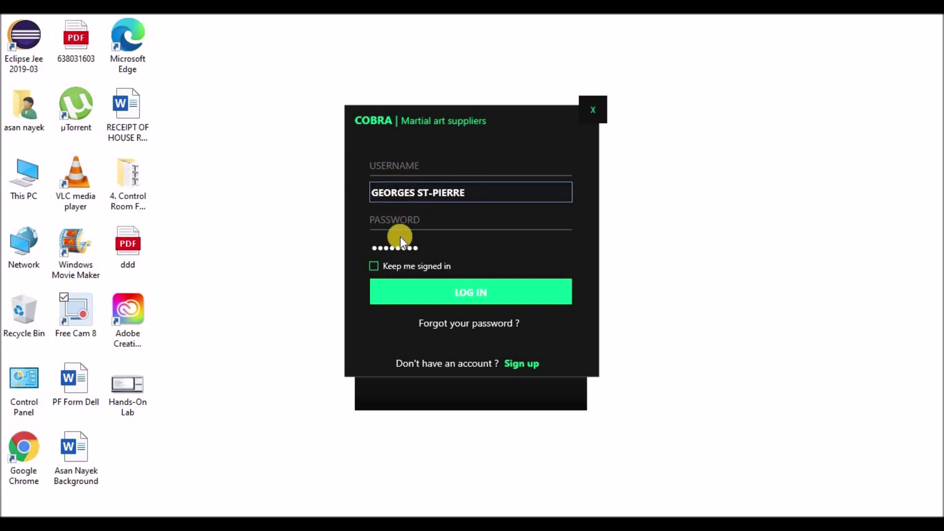
pyautogui.click(375, 267)
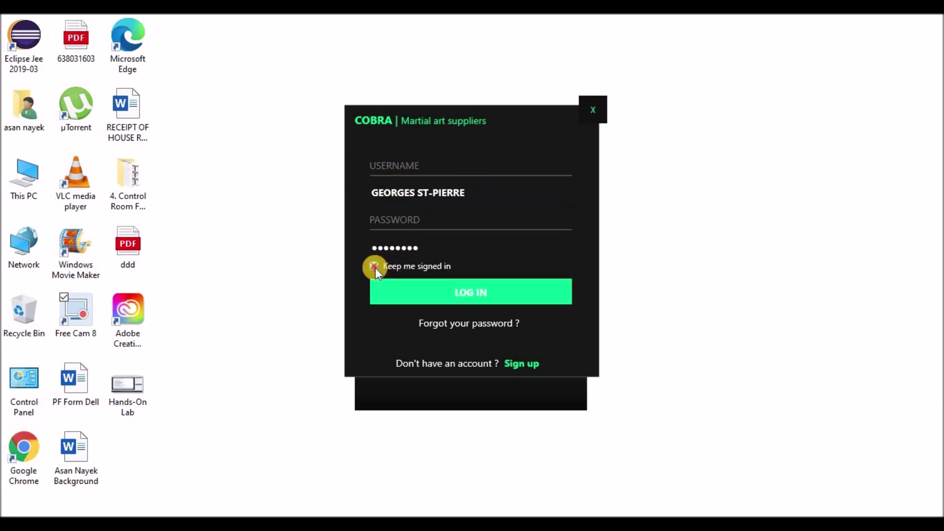
pyautogui.click(518, 365)
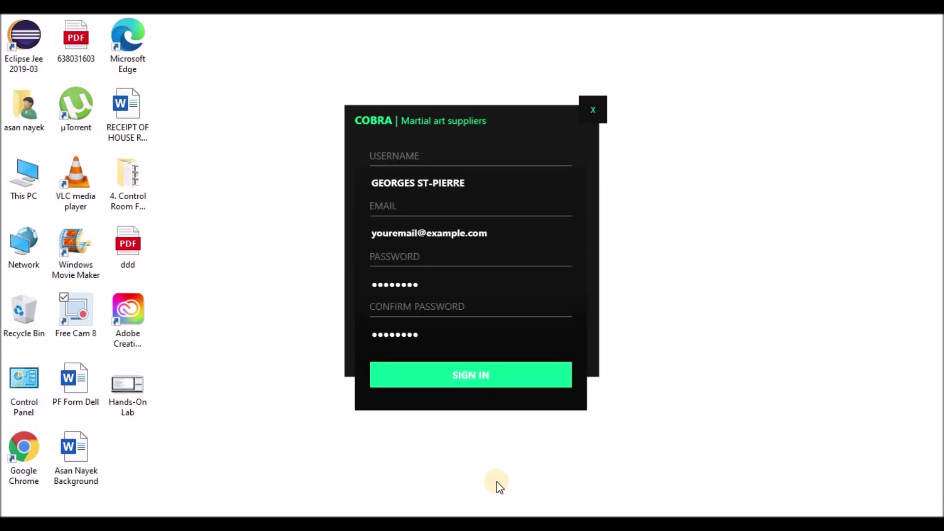